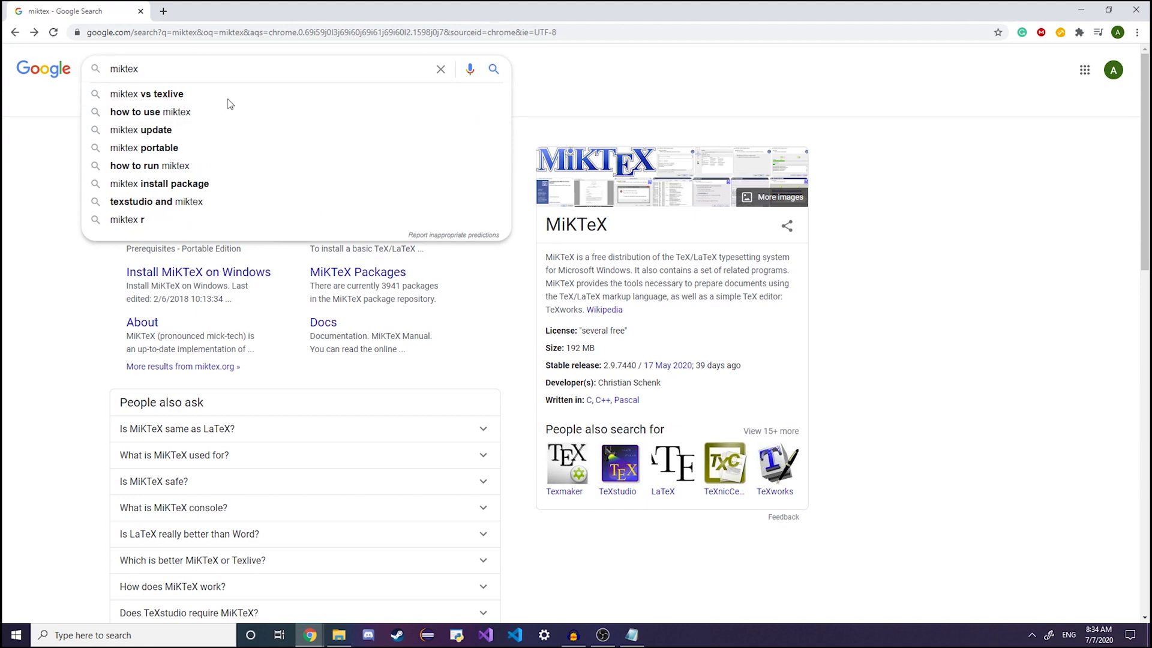
Bring up Google results for 'miktex' with the MiKTeX.org Home link at the top
left_click(51, 272)
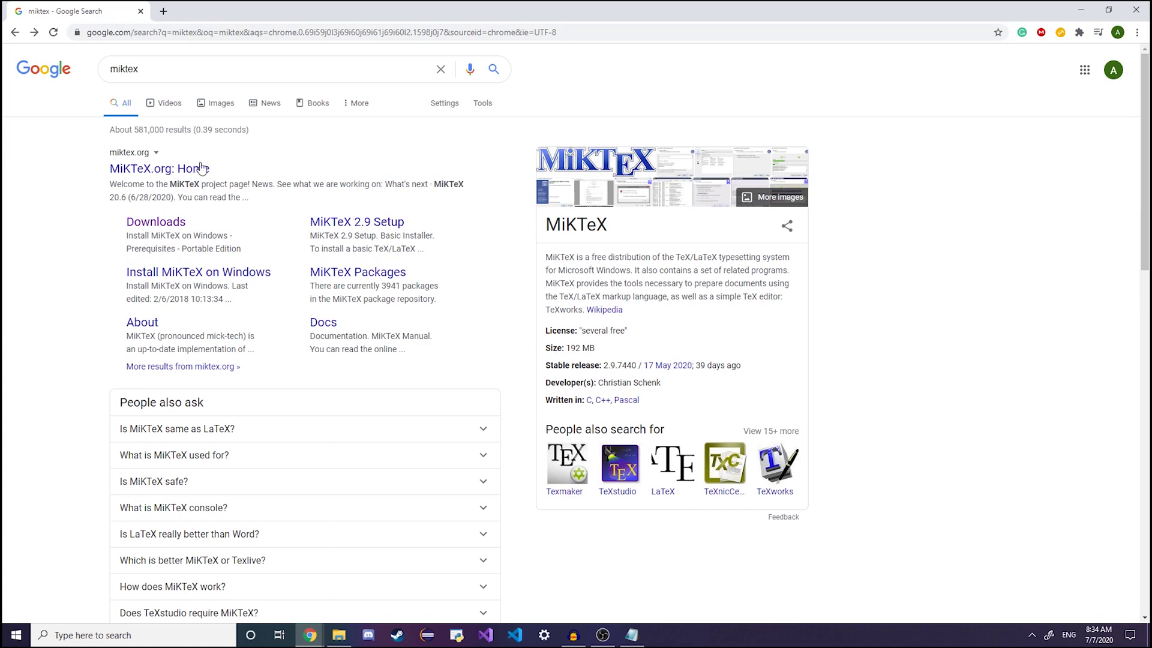
Go to the MiKTeX downloads page and show the All downloads list
left_click(154, 225)
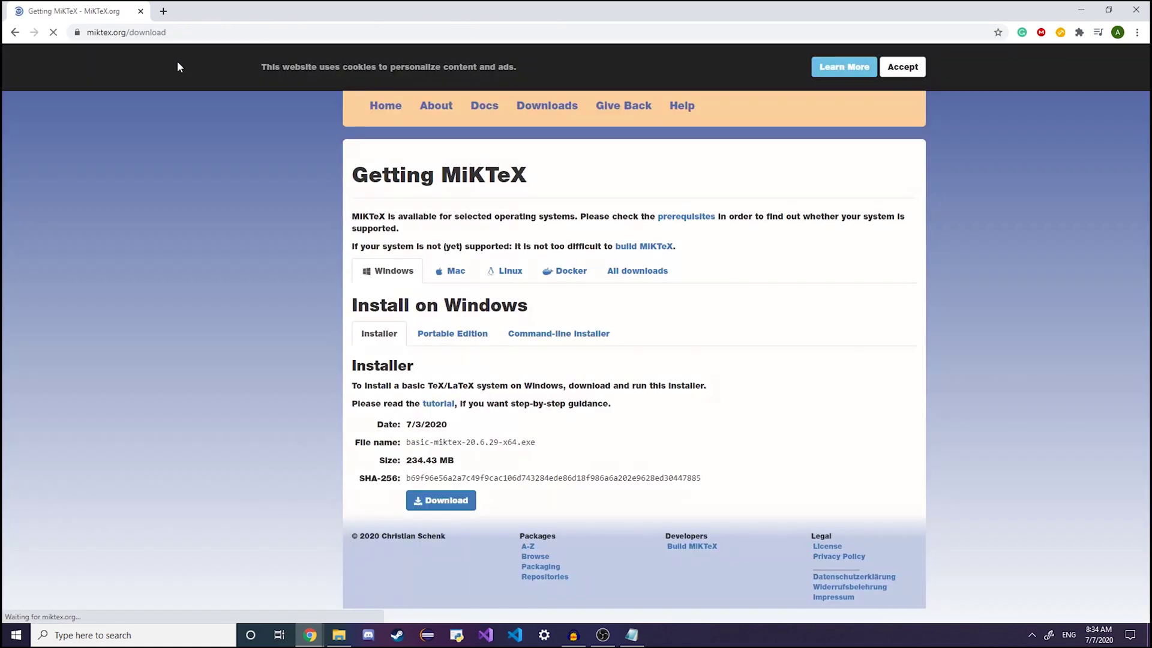
left_click(635, 272)
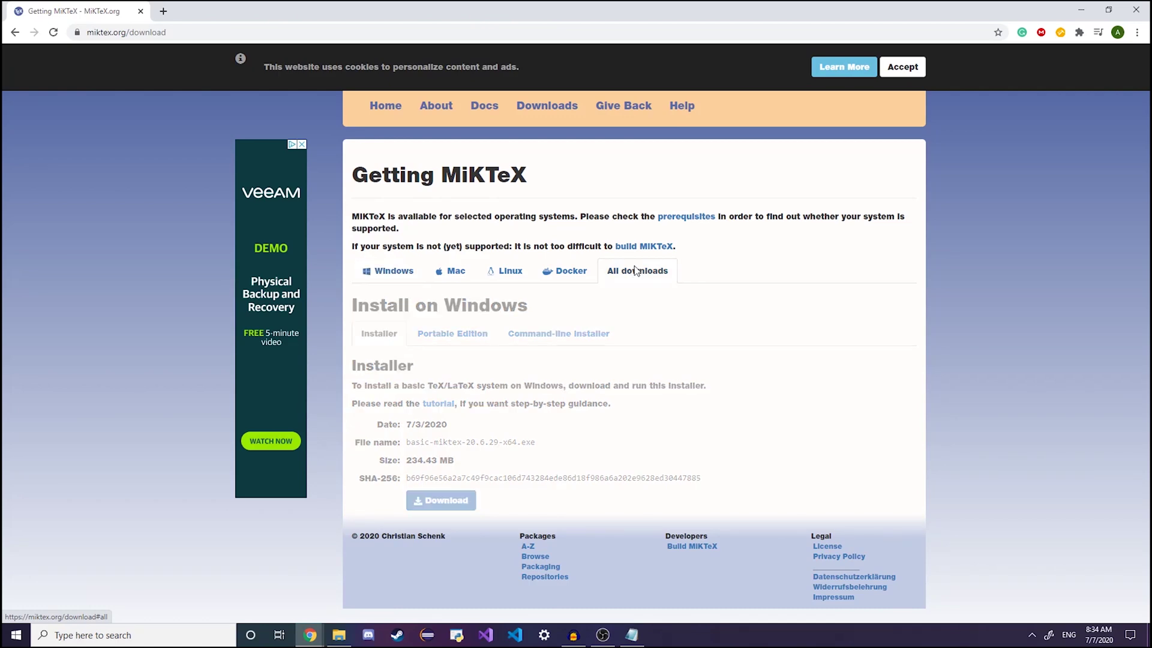
scroll(175, 372, "down", 1)
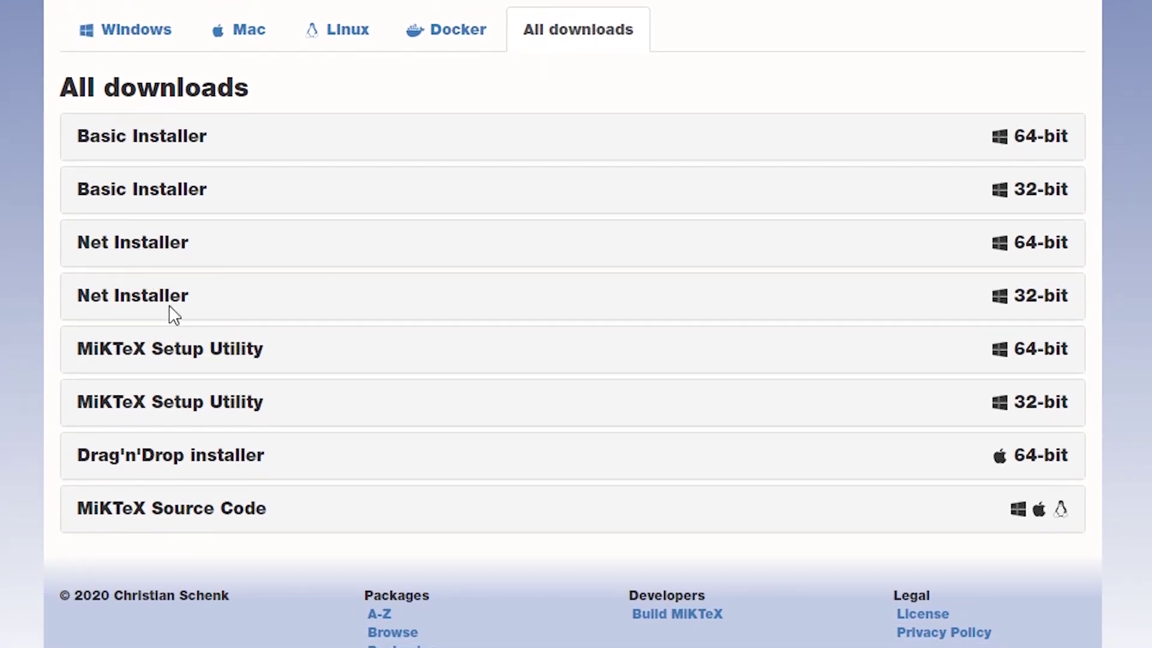
Compare the 64-bit and 32-bit Net Installers and expand the 64-bit setup-4.0-x64.exe details
left_click_drag(1068, 243, 991, 242)
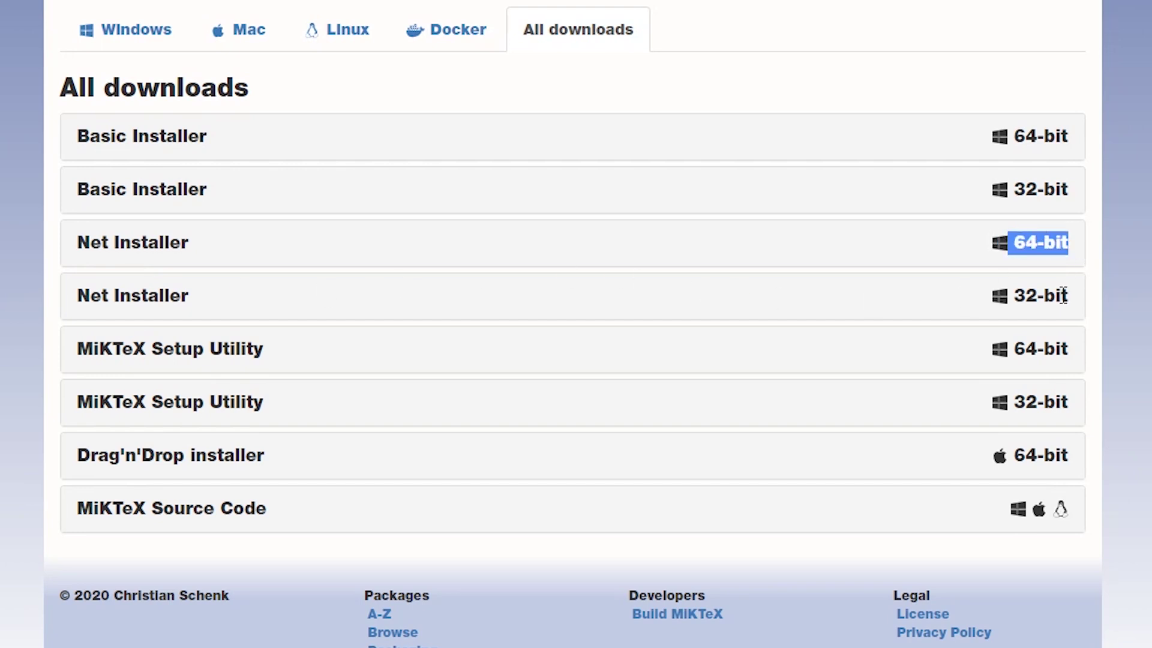
left_click_drag(1068, 296, 1014, 312)
left_click(1074, 238)
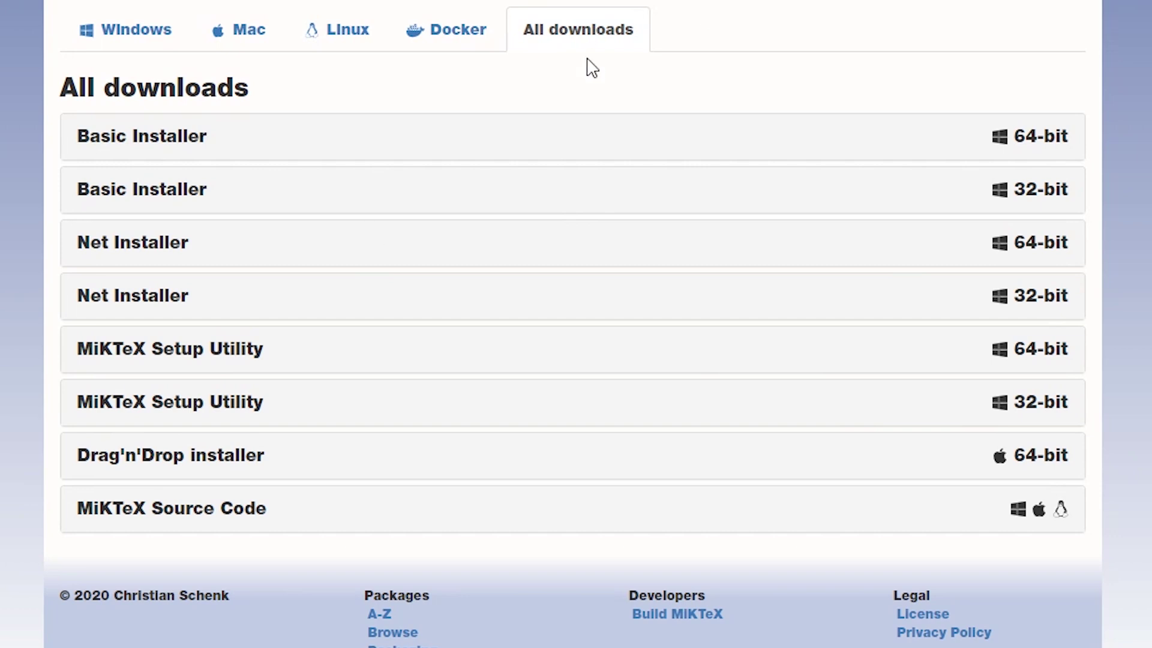
left_click(163, 252)
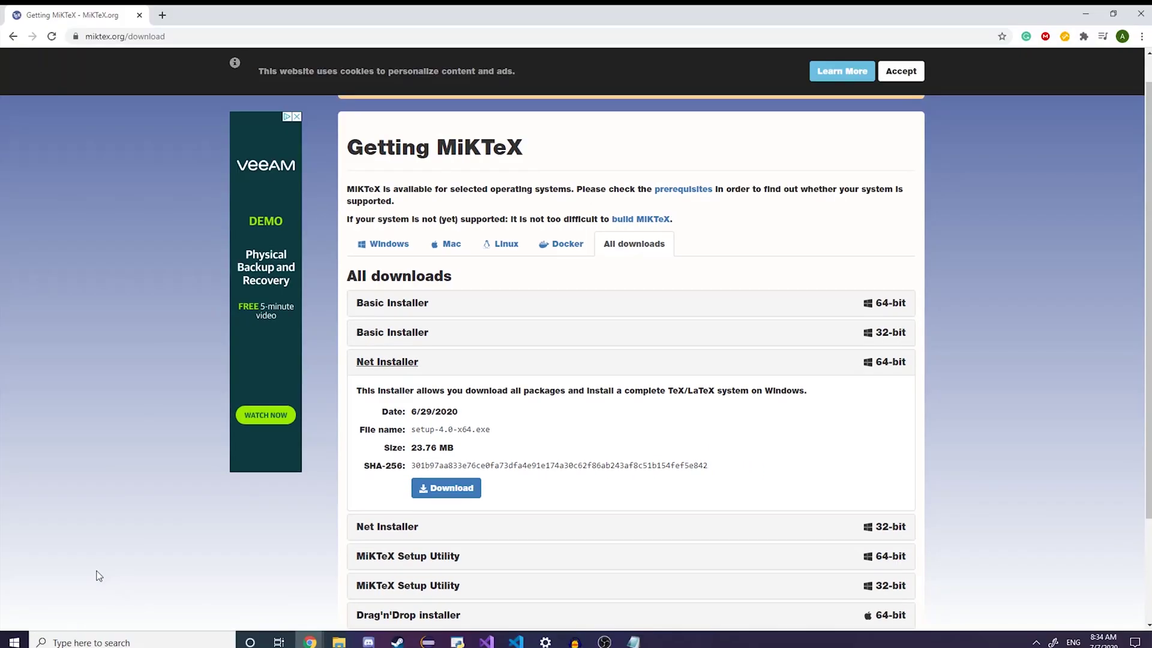
left_click(14, 639)
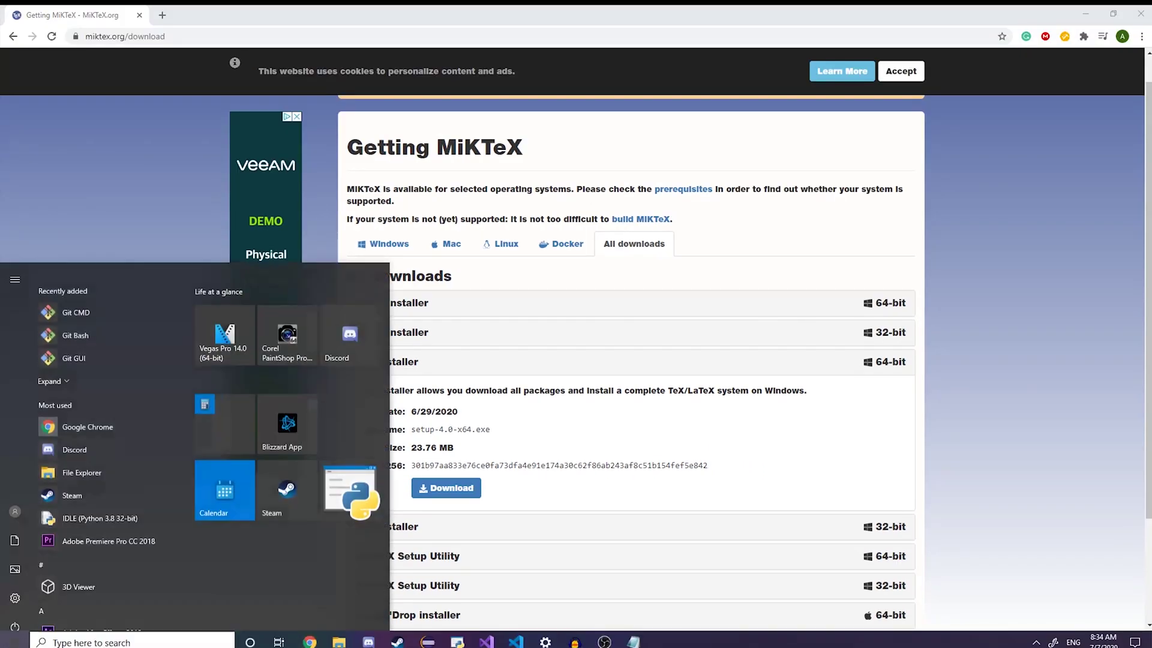
Launch System Information from a 'sys' search and confirm an x64-based PC
type("sys")
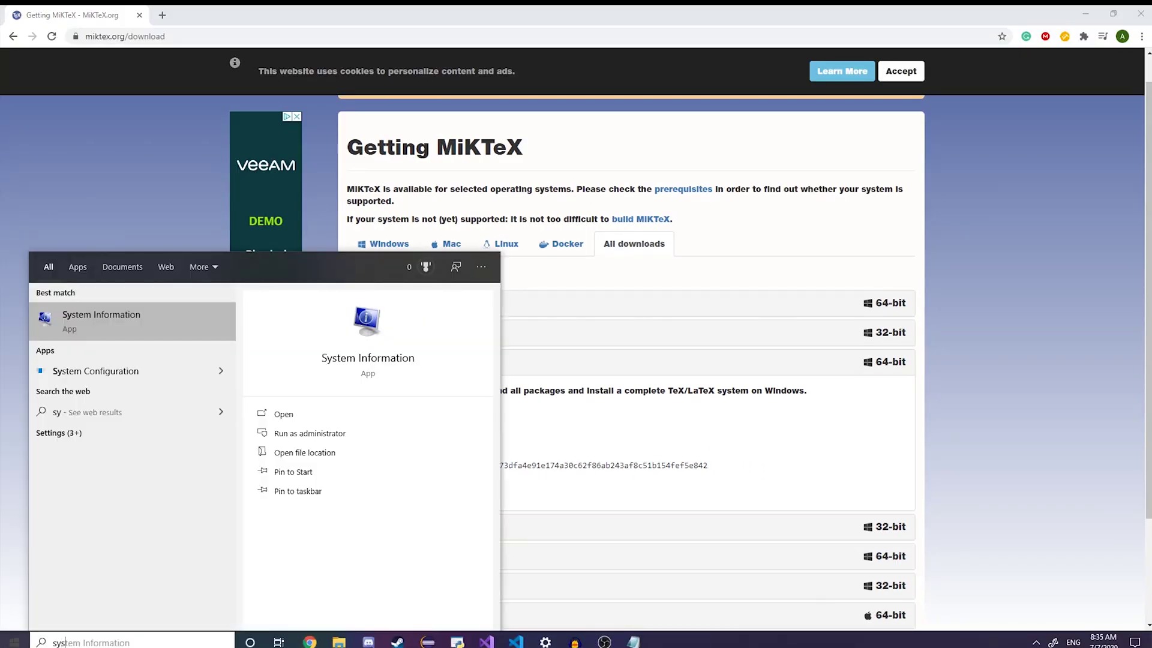
key("Return")
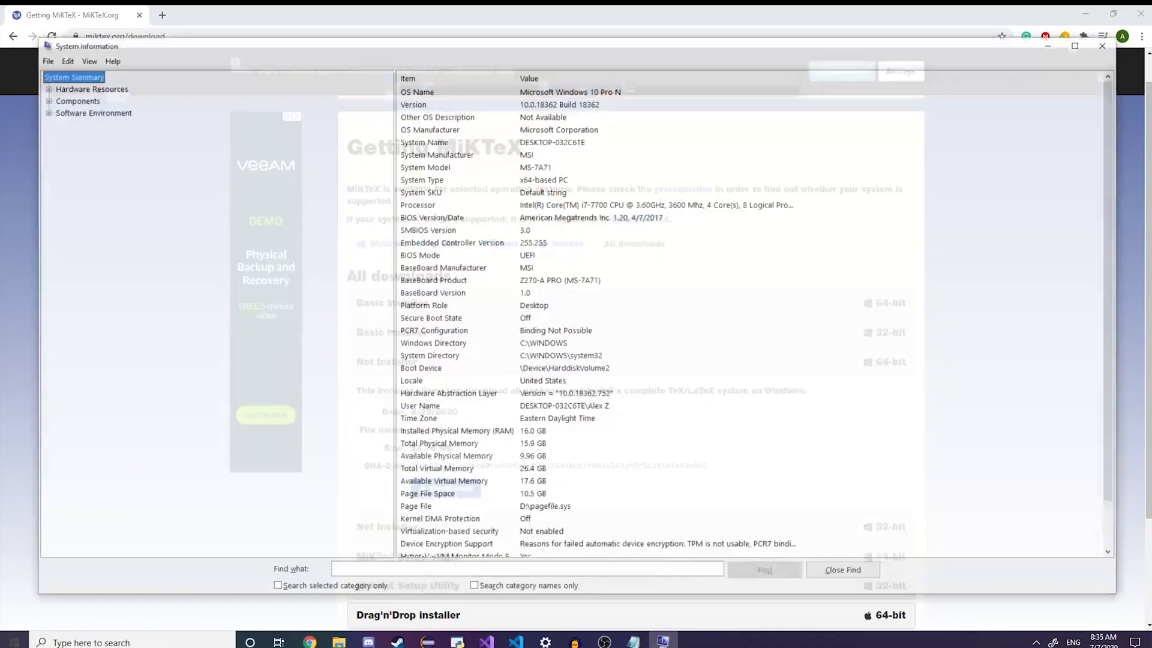
left_click(444, 183)
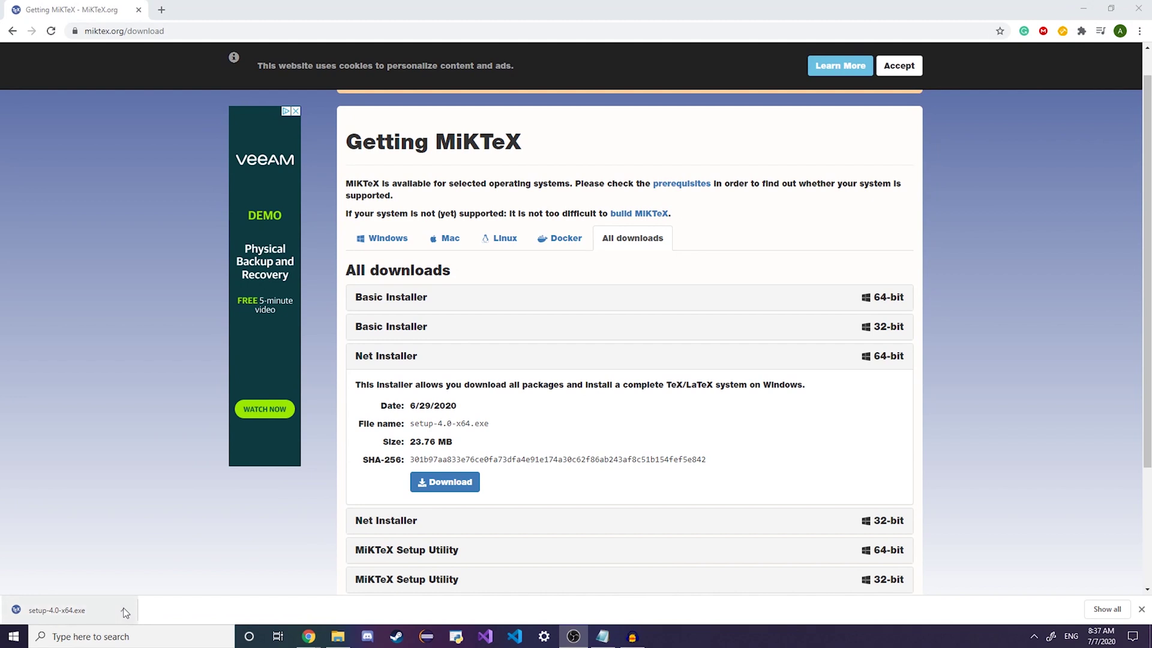
Show setup-4.0-x64 in its Downloads folder and run it as administrator
left_click(122, 610)
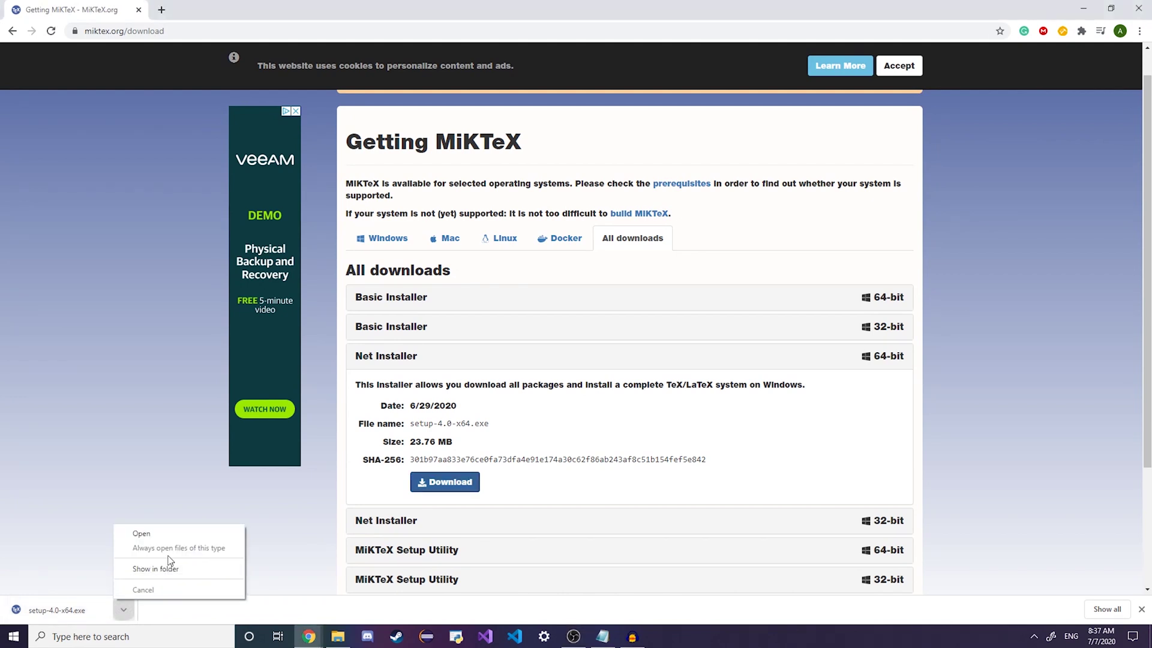
left_click(181, 573)
right_click(477, 244)
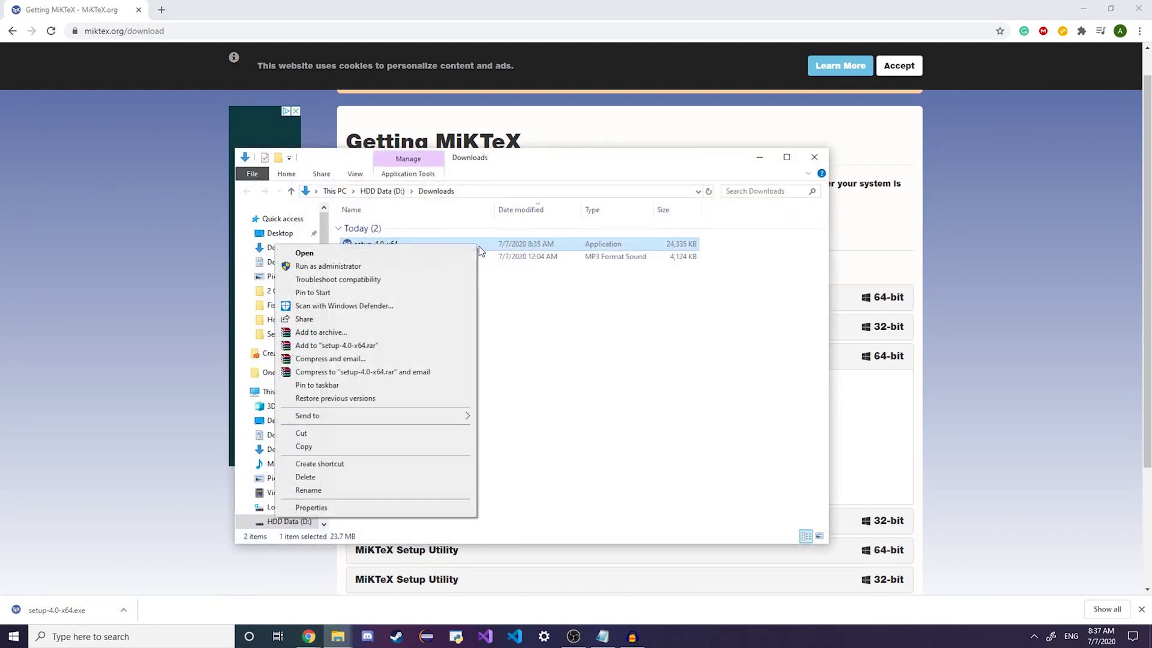
left_click(442, 270)
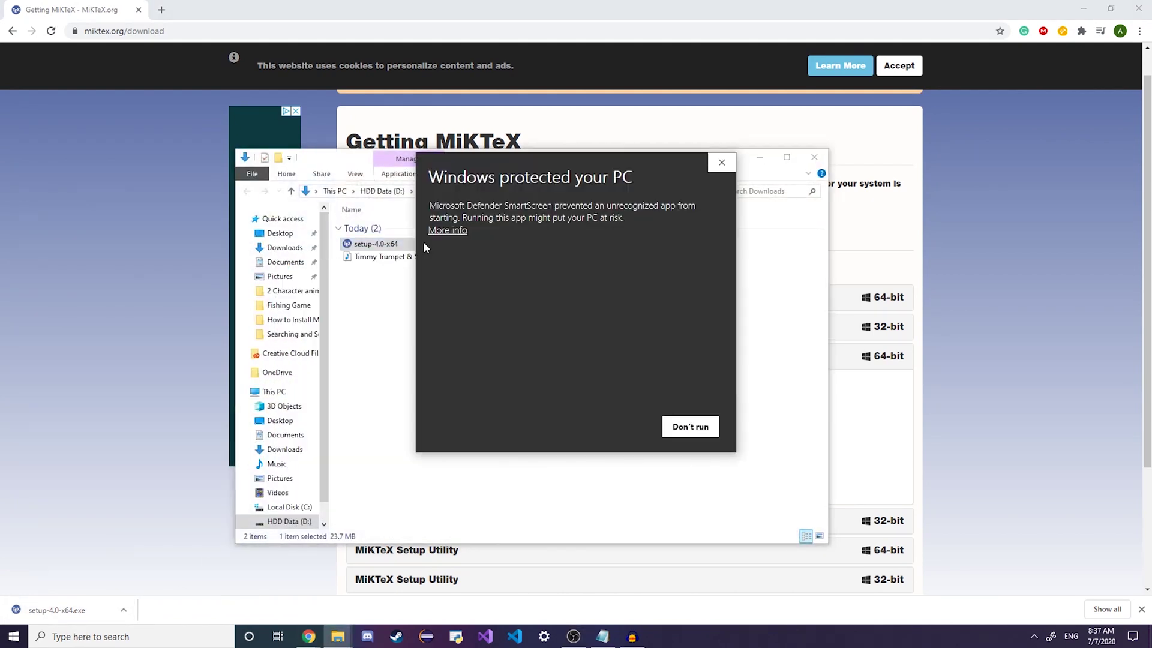
Get past the SmartScreen warning with More info and Run anyway
left_click(447, 231)
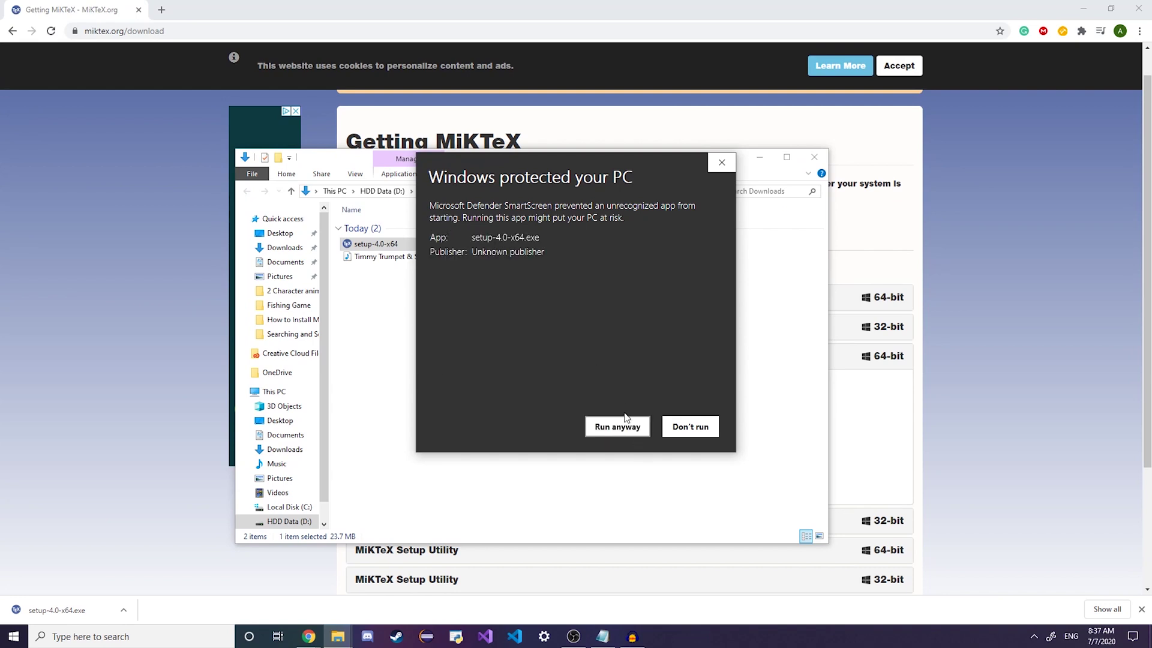
left_click_drag(530, 191, 561, 191)
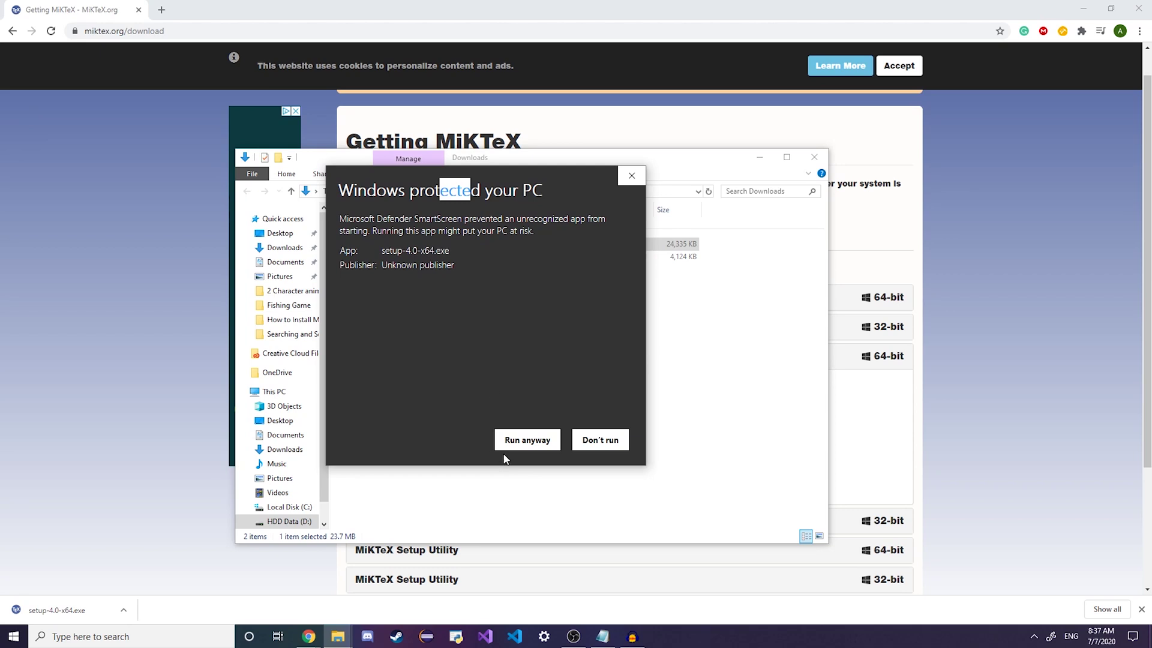
left_click(532, 441)
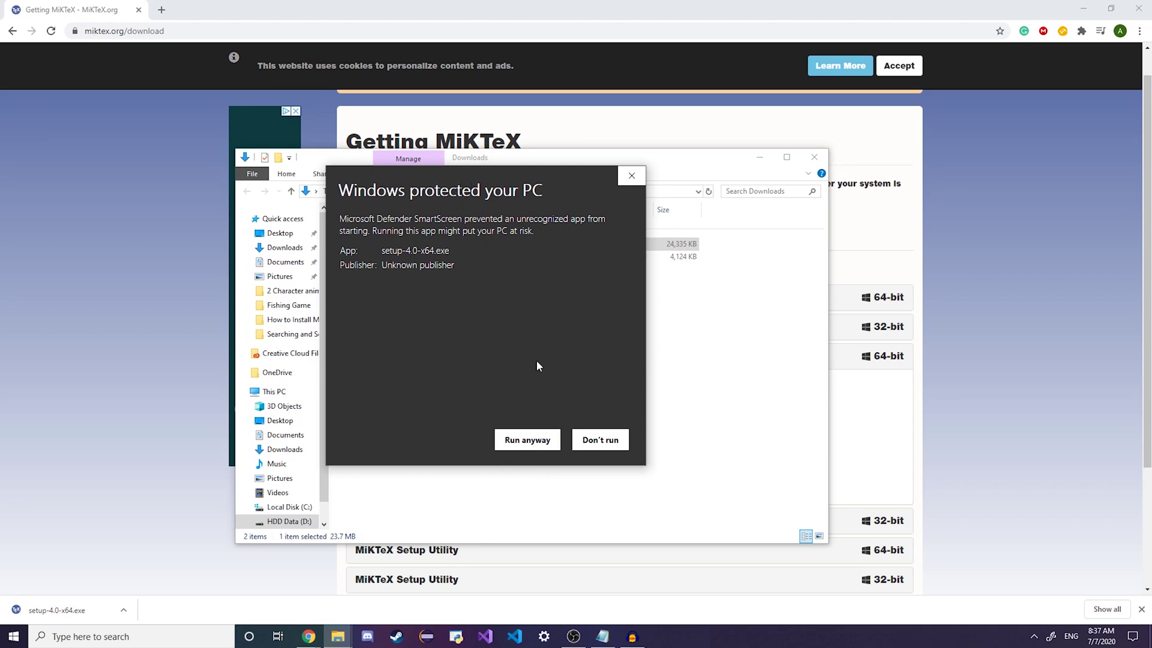
left_click(526, 440)
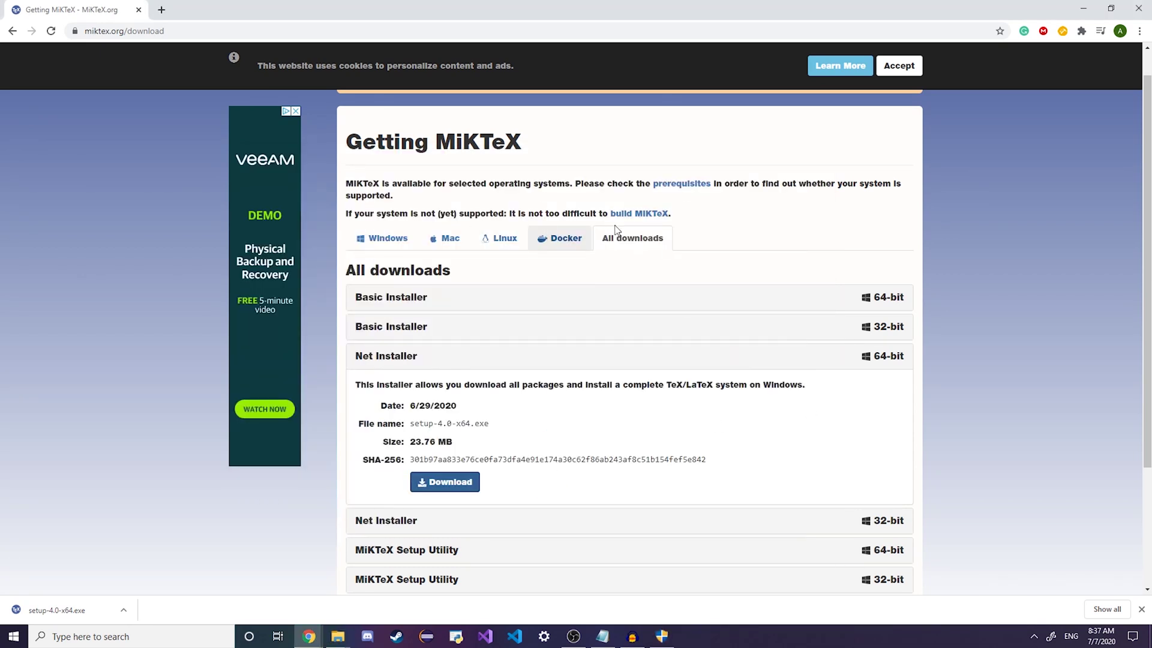
Choose Download MiKTeX, keep Complete MiKTeX, and pick the mirrors.rit.edu mirror
left_click(663, 637)
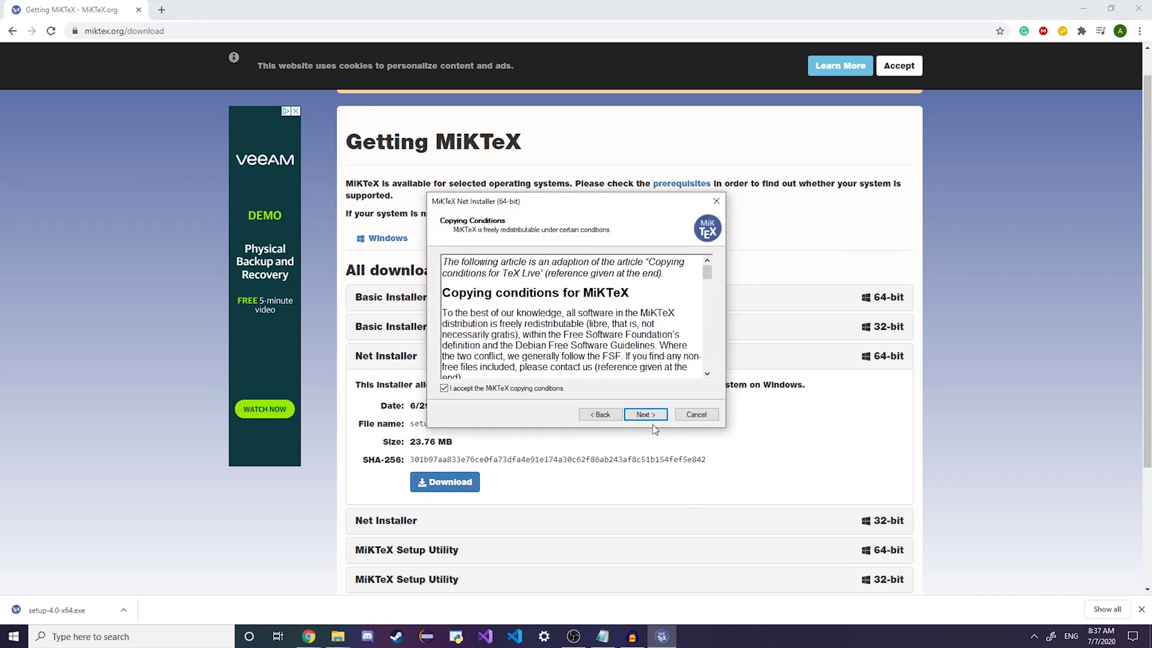
left_click(643, 411)
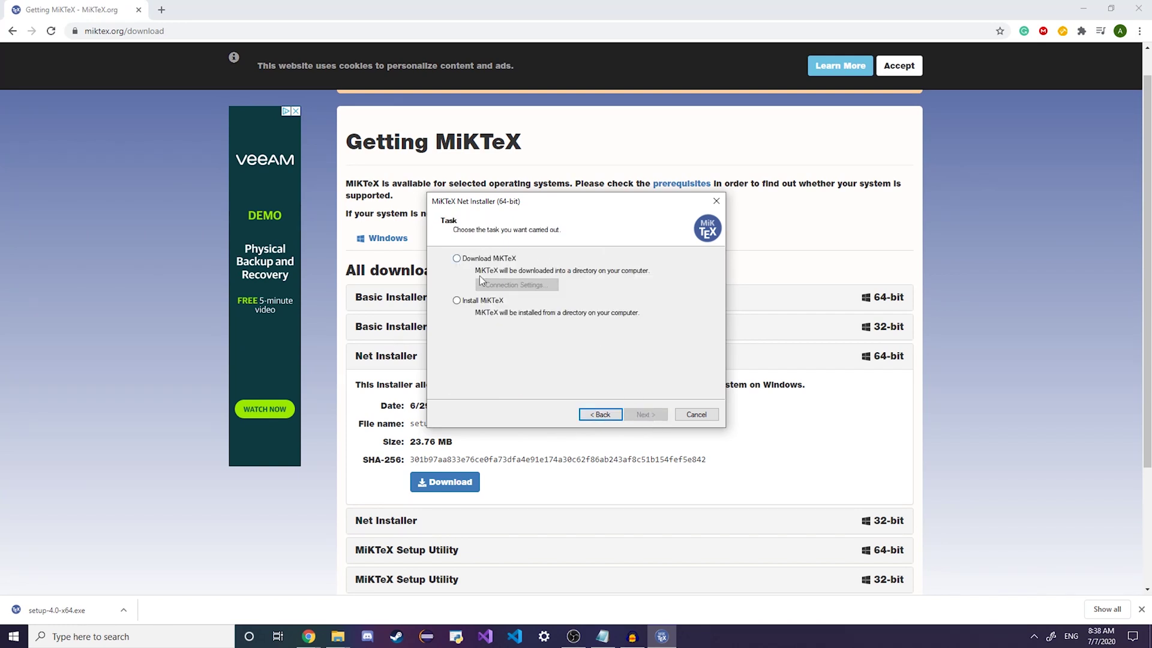
left_click(457, 259)
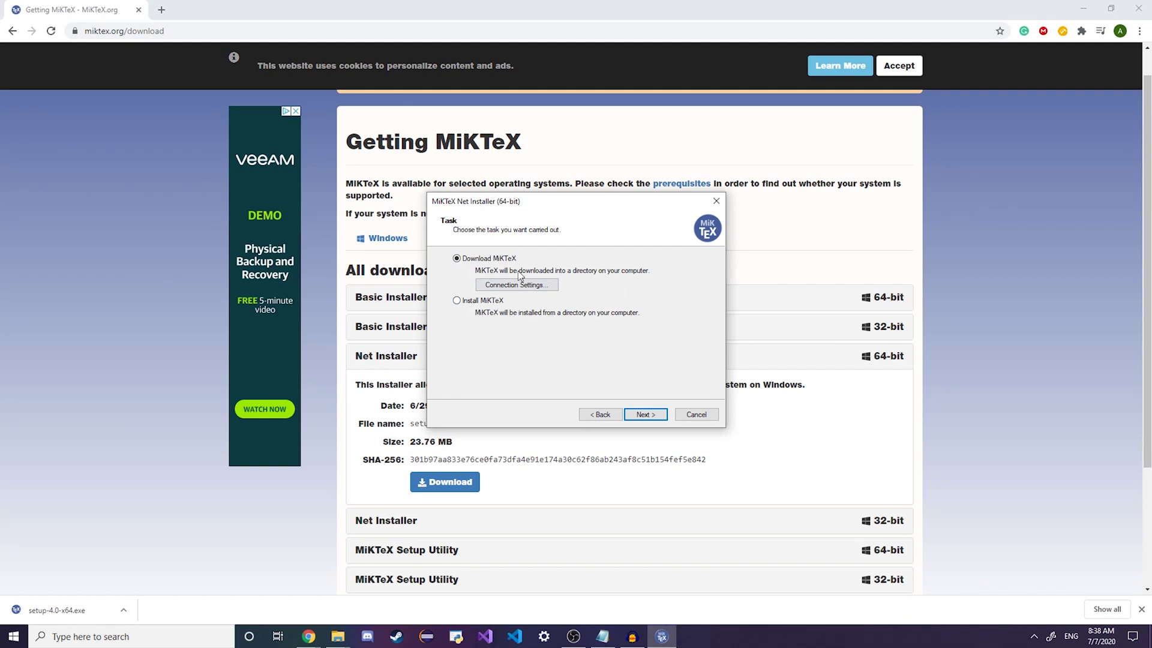
left_click(645, 414)
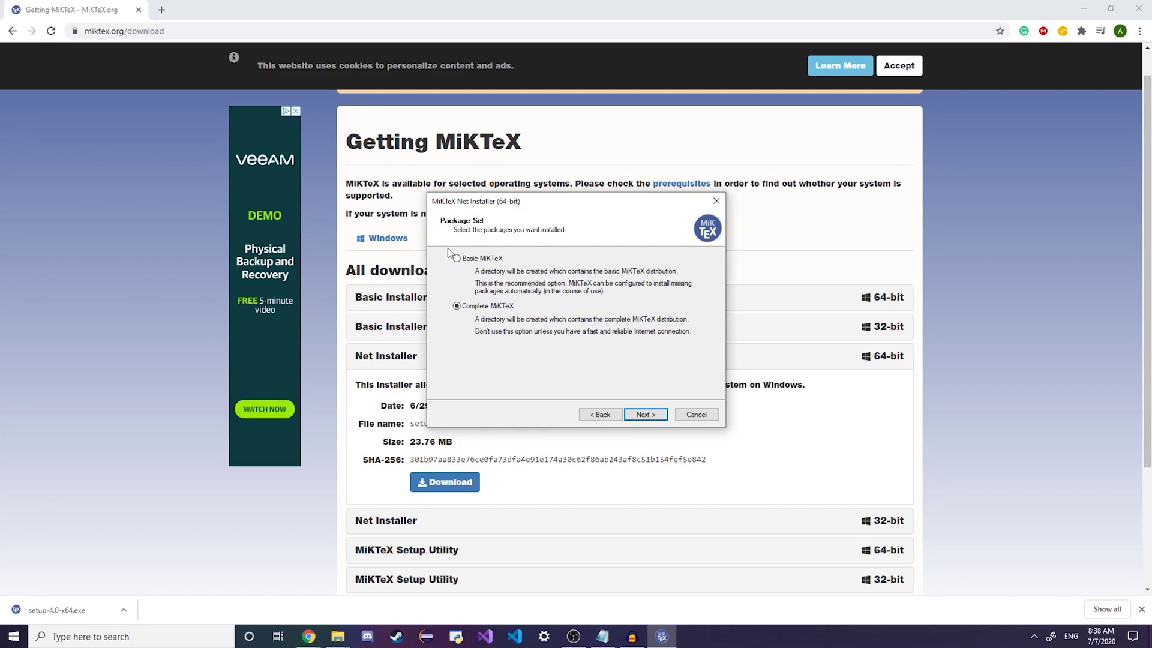
left_click(639, 414)
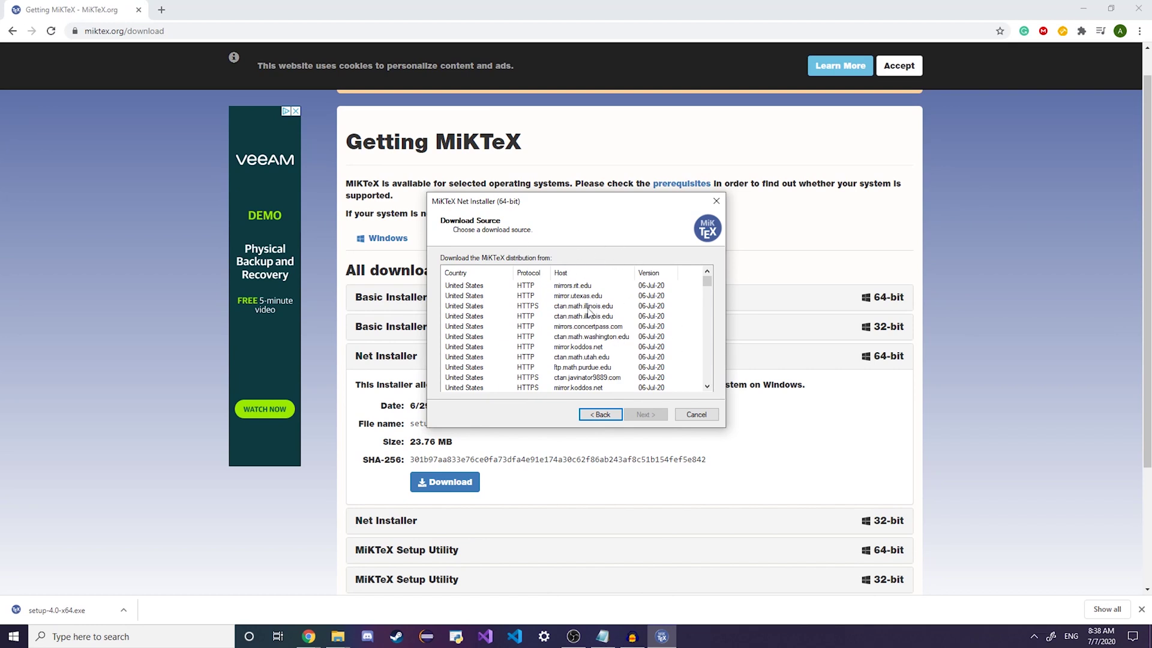
left_click(578, 287)
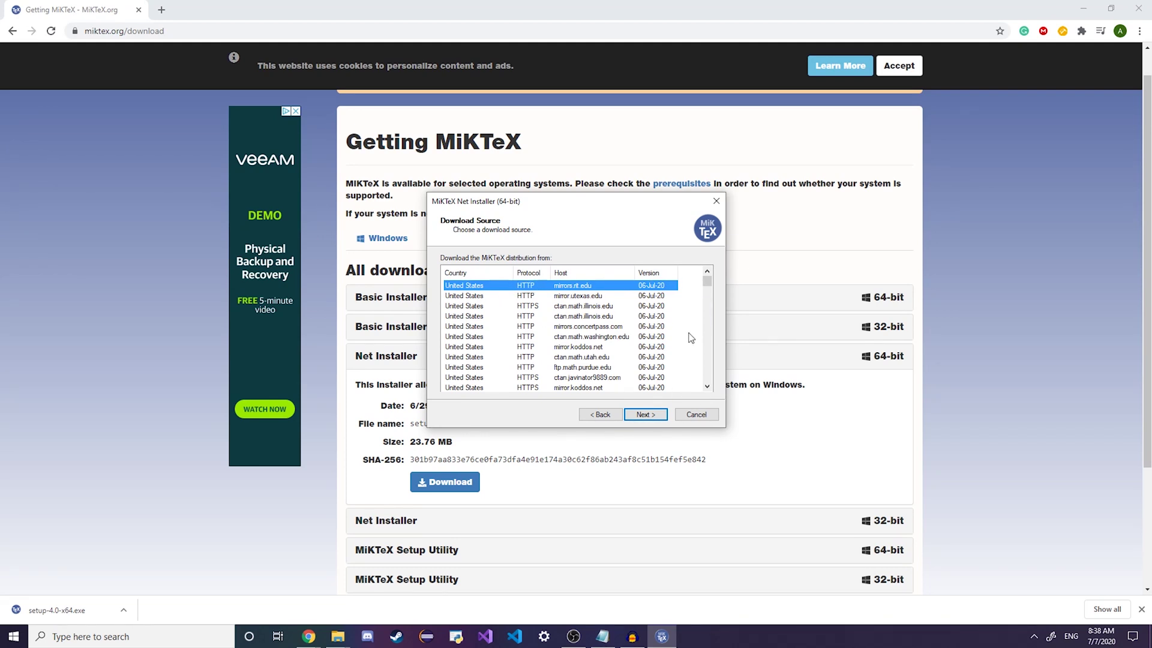
left_click(647, 416)
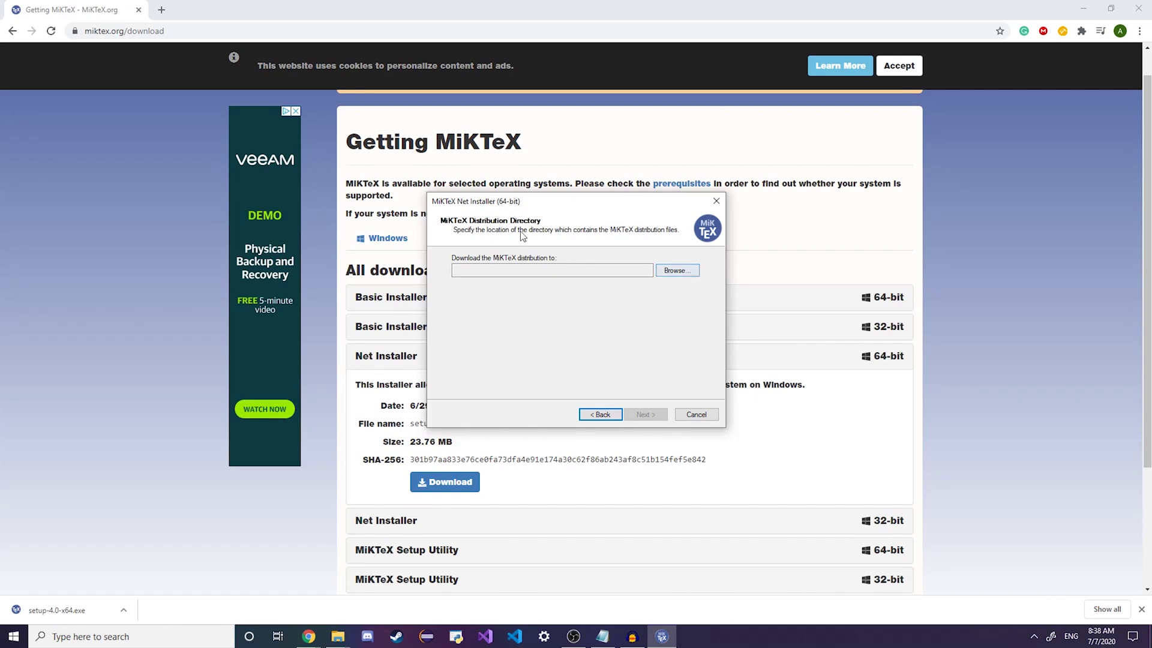
Browse to Local Disk (C:) and create a new folder named MiKTeX as the download location
left_click(684, 273)
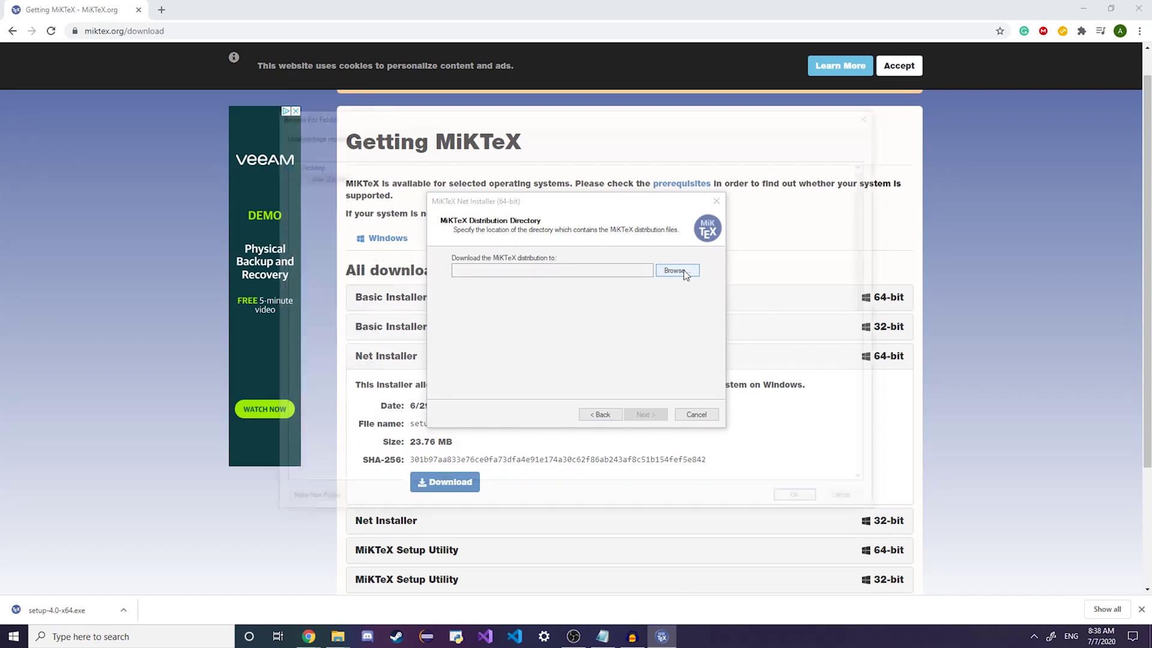
left_click(282, 210)
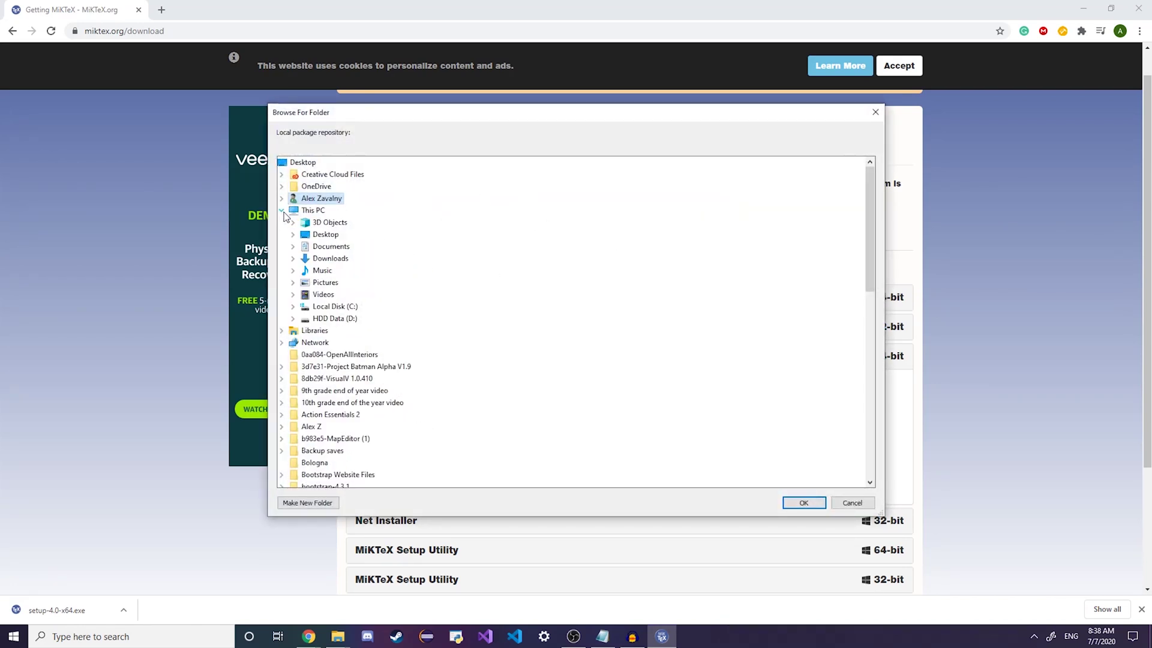
left_click(293, 301)
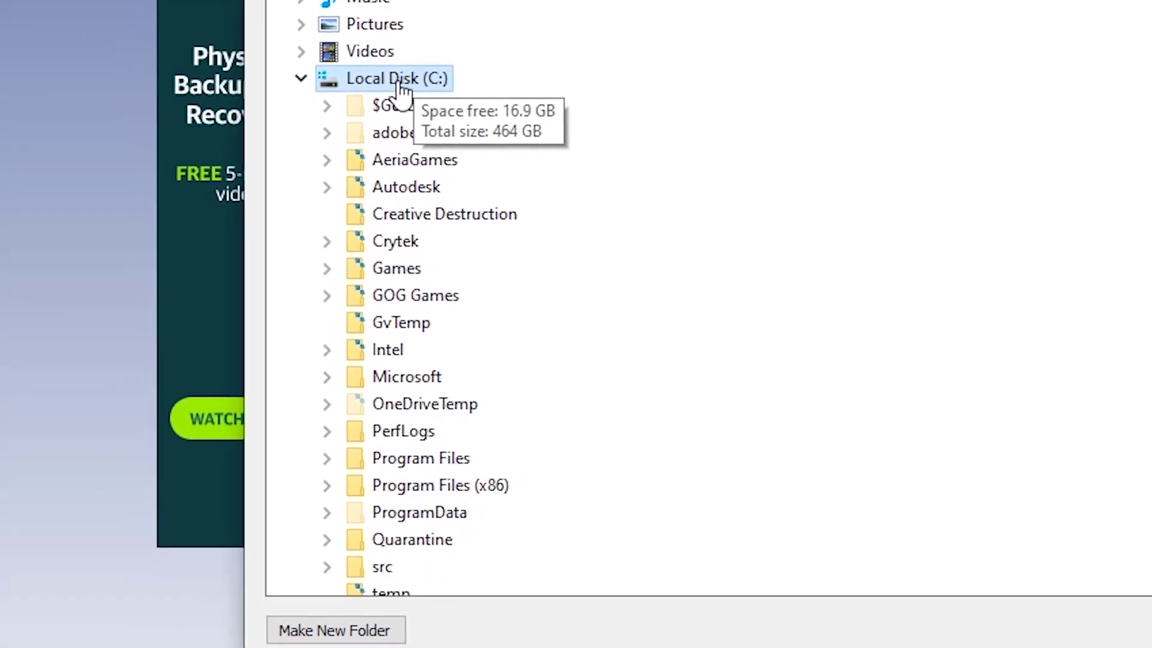
right_click(441, 84)
left_click(442, 82)
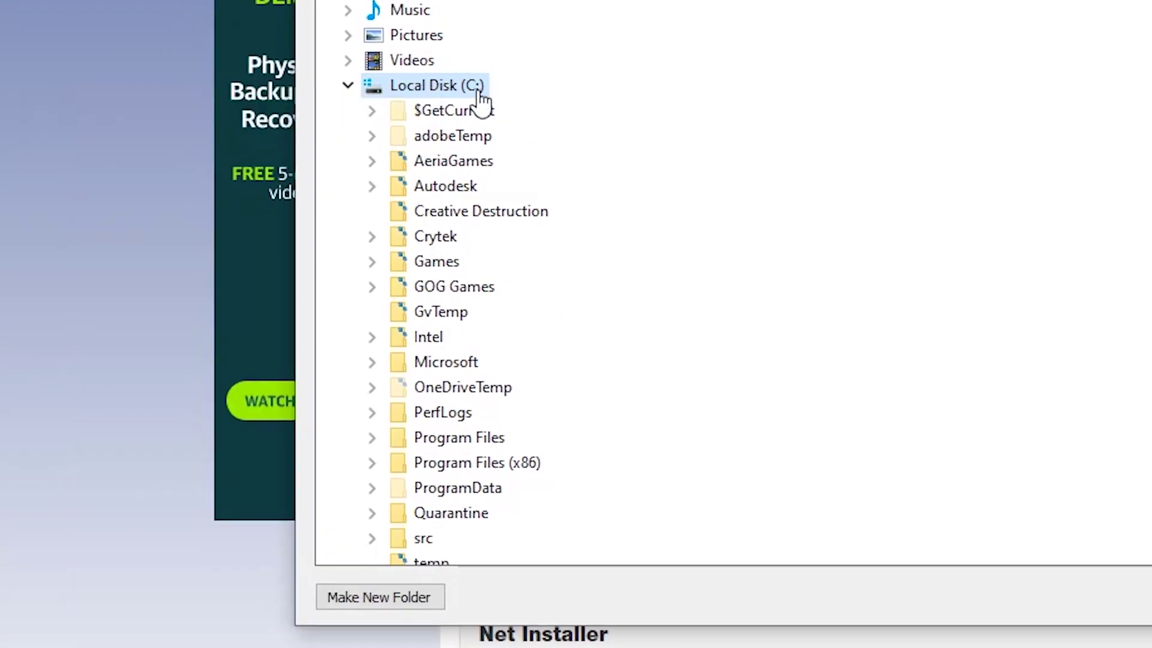
right_click(480, 90)
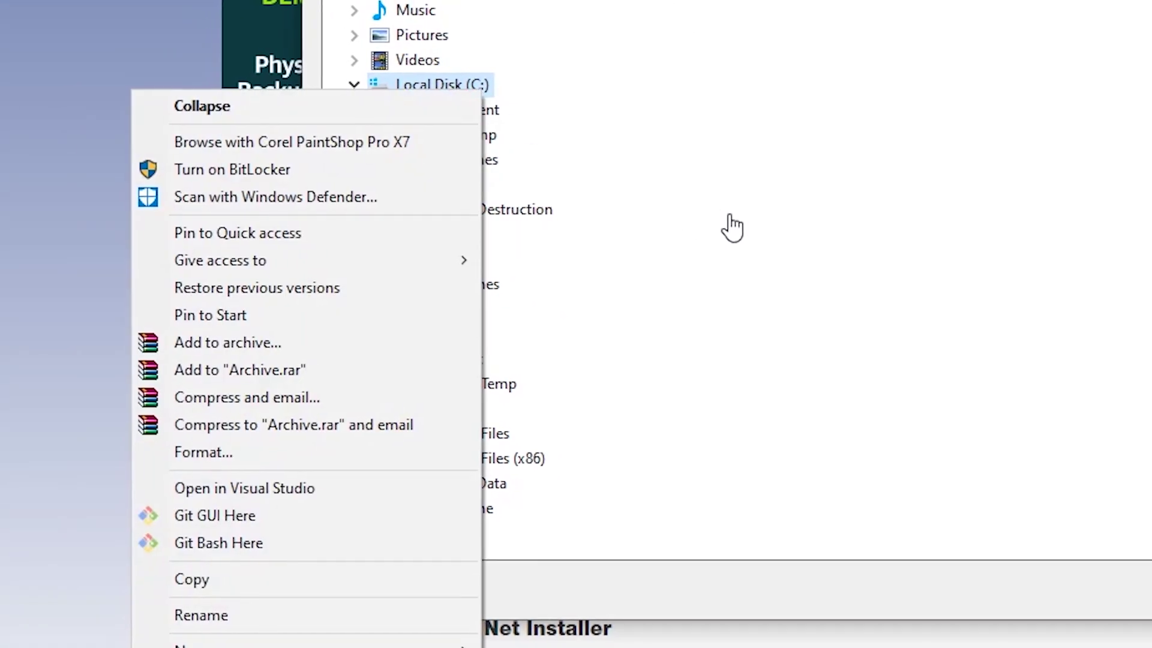
mouse_move(410, 647)
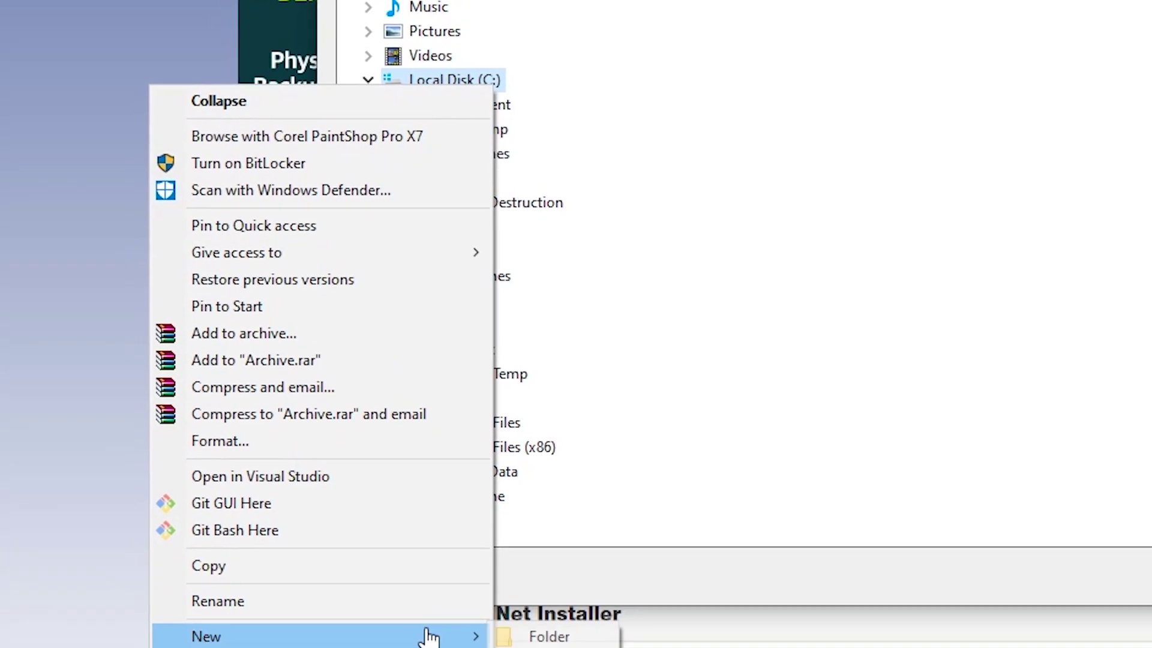
left_click(549, 635)
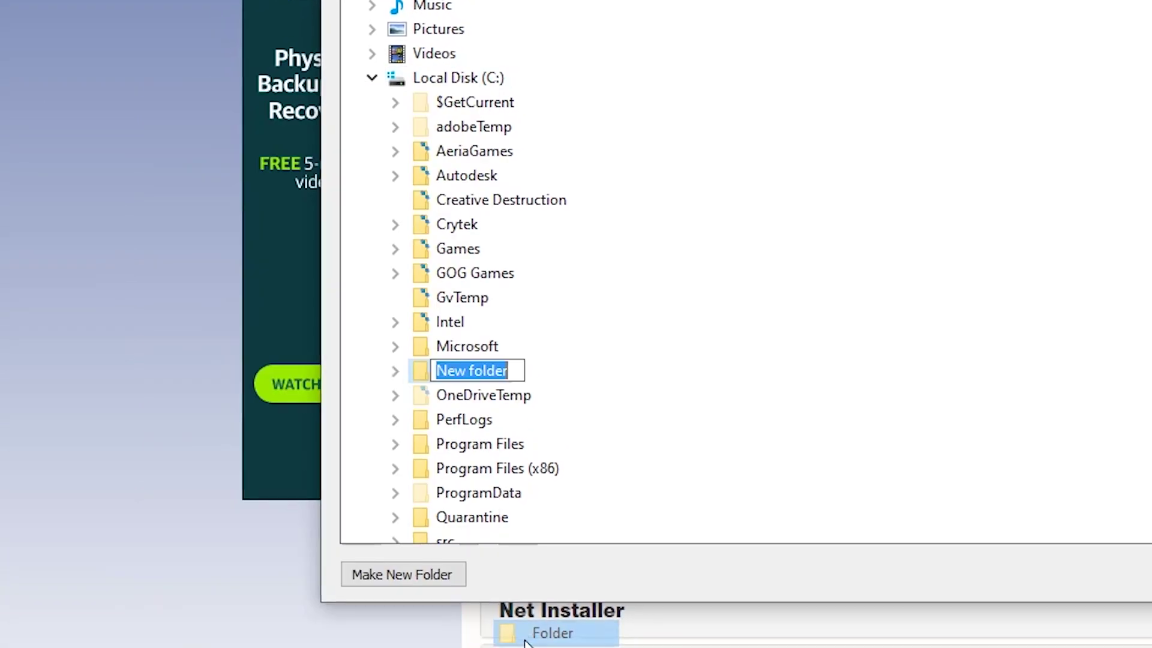
type("Mi")
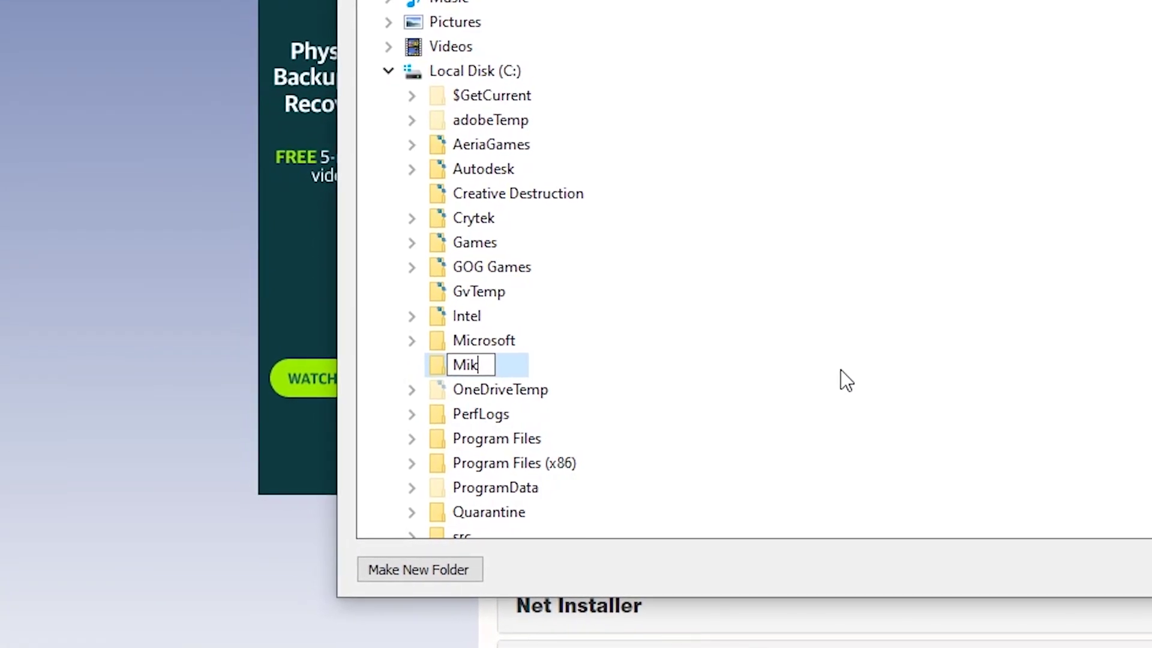
type("KTe")
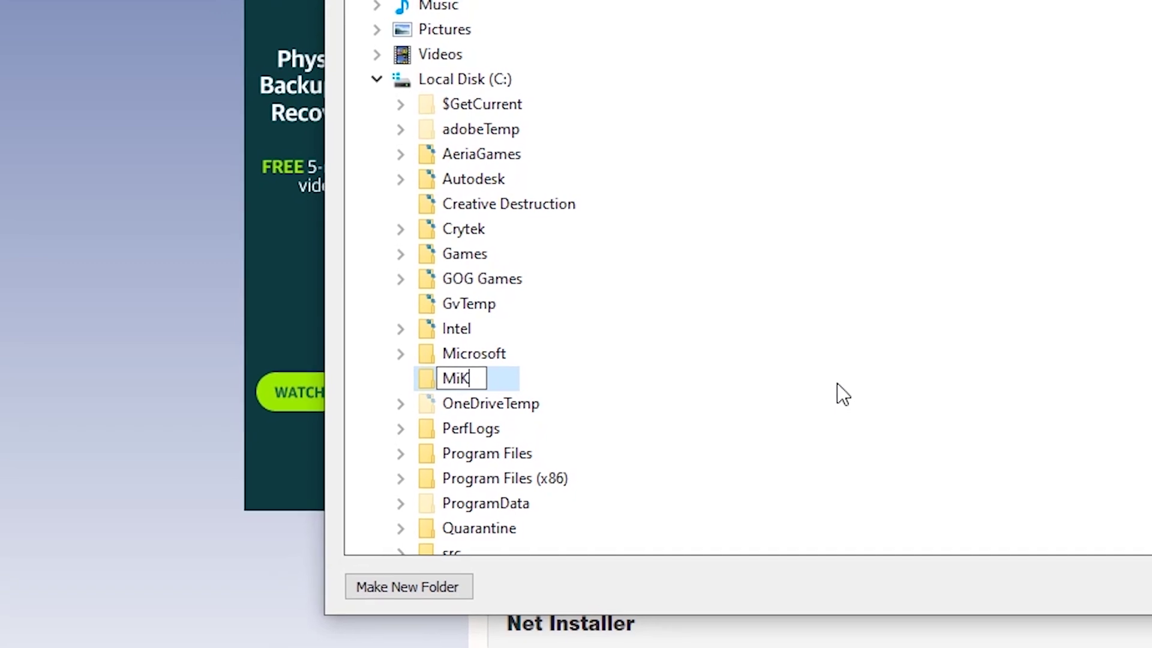
type("X")
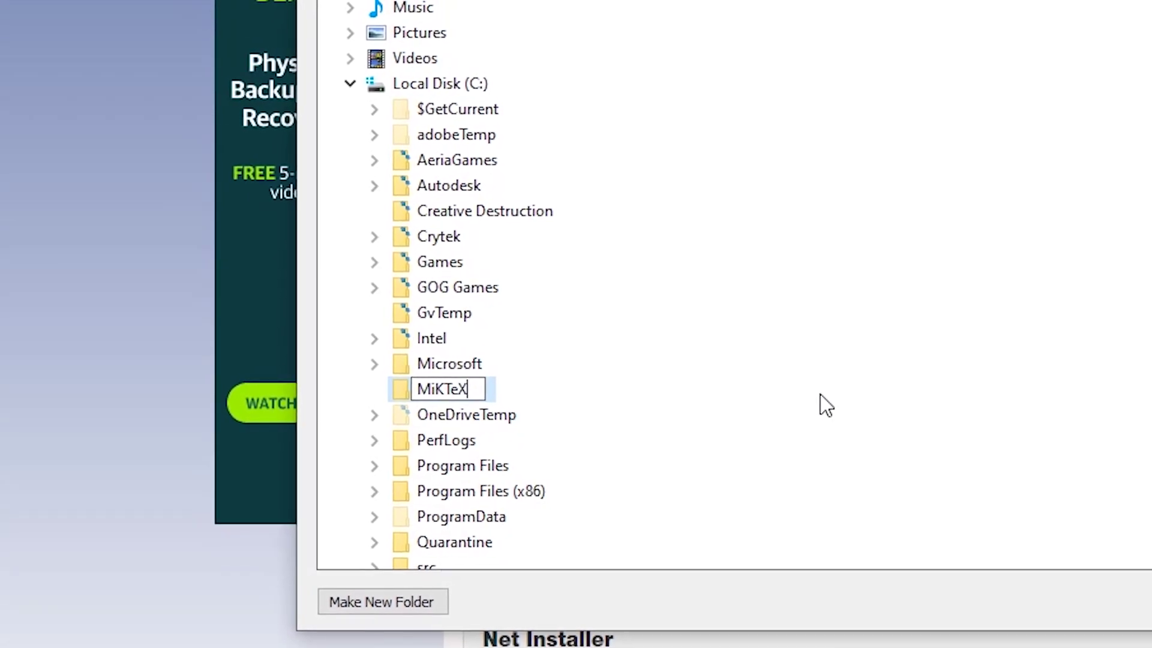
key("Return")
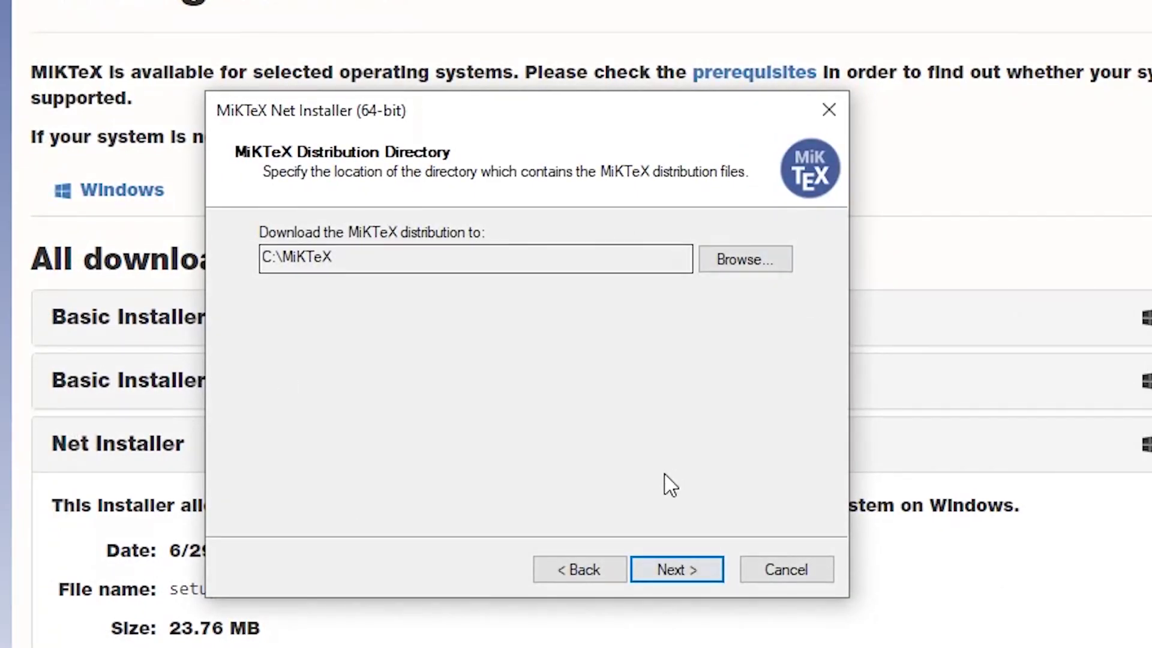
Download all packages into C:\MiKTeX, then close the finished installer
left_click(706, 573)
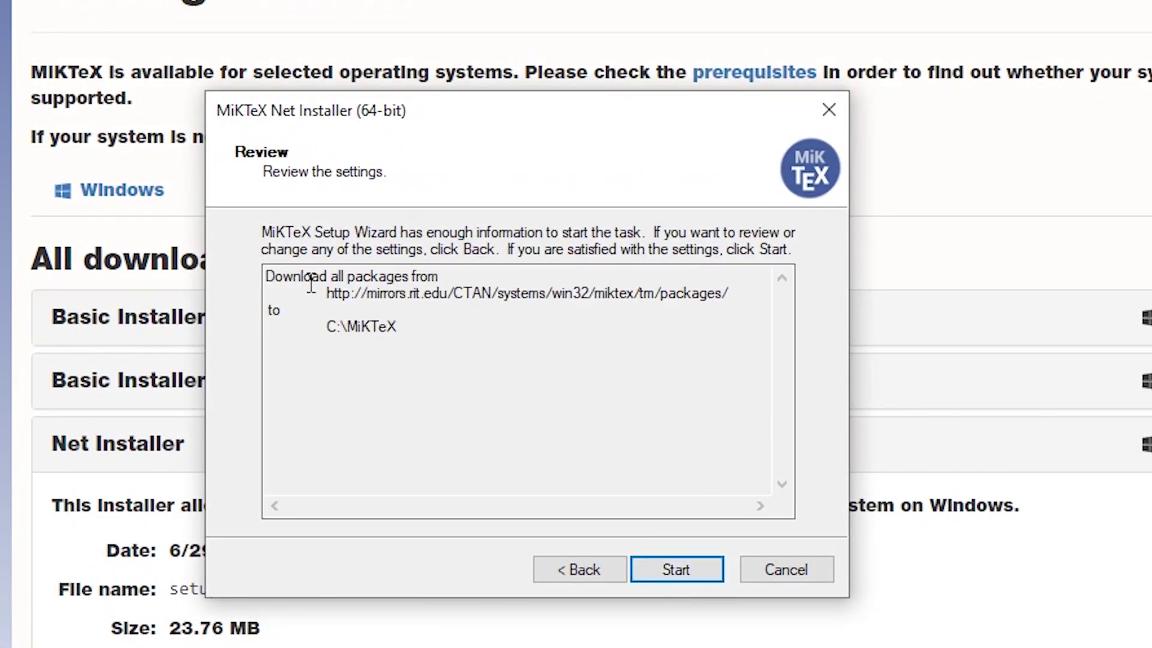
left_click(694, 577)
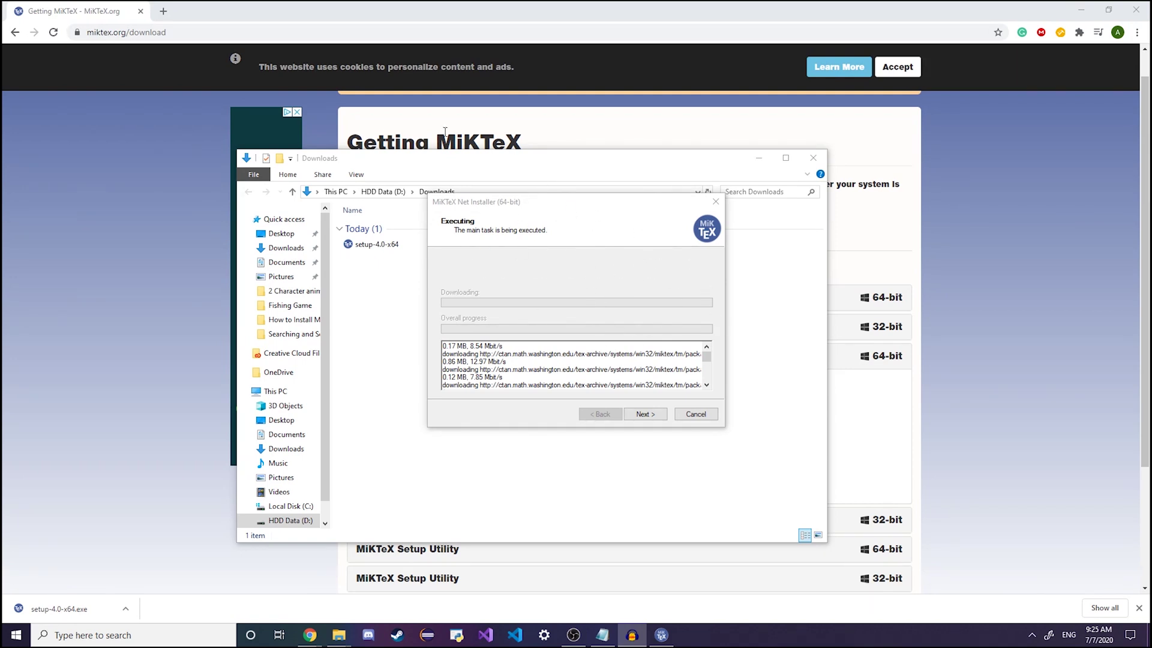
left_click(647, 415)
left_click(645, 415)
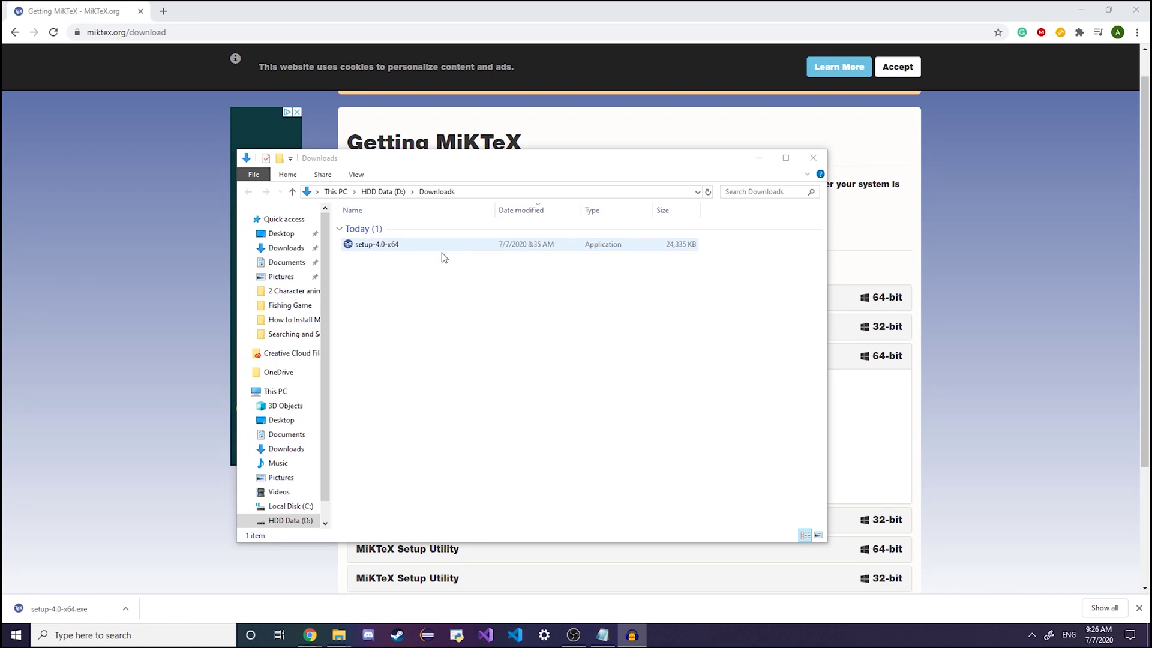
After the failed first launch, run the setup installer as administrator
double_click(406, 242)
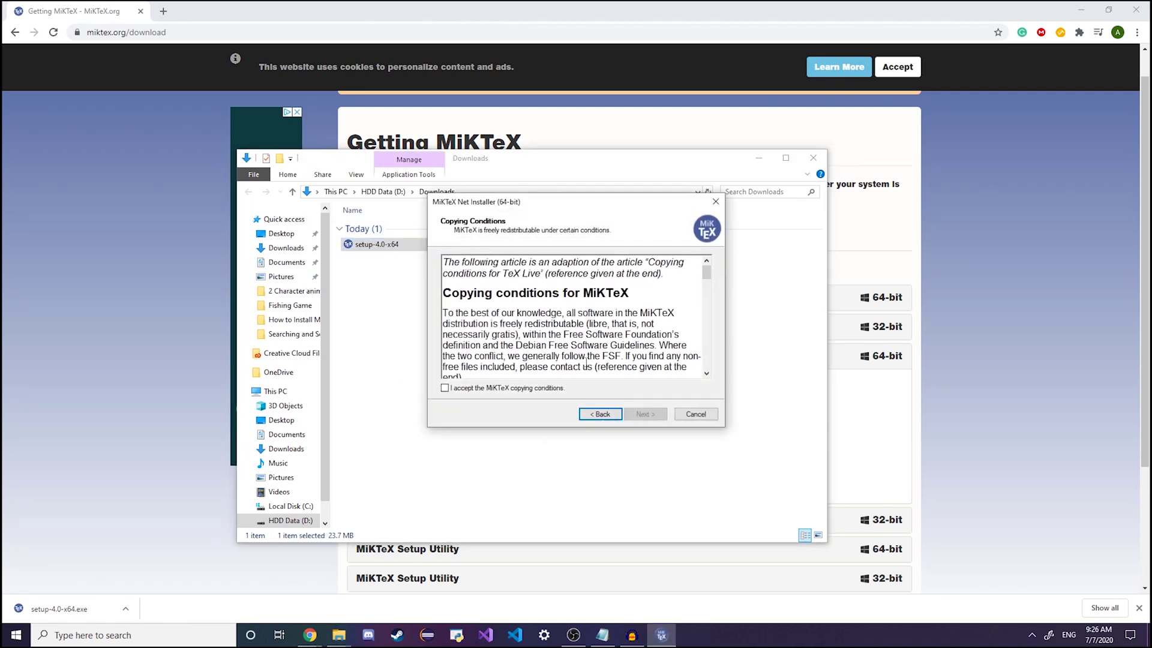
left_click(701, 416)
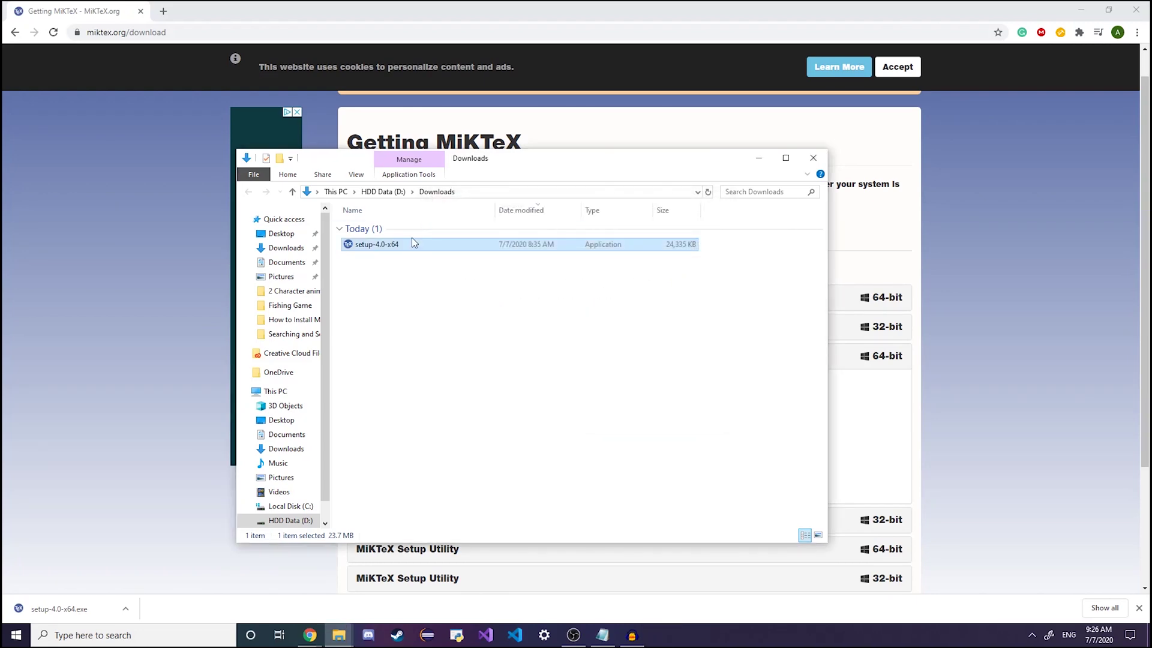
right_click(411, 242)
right_click(426, 247)
left_click(495, 248)
right_click(496, 248)
left_click(445, 271)
Accept the copying conditions and select Install MiKTeX as the task
left_click(595, 385)
left_click(643, 412)
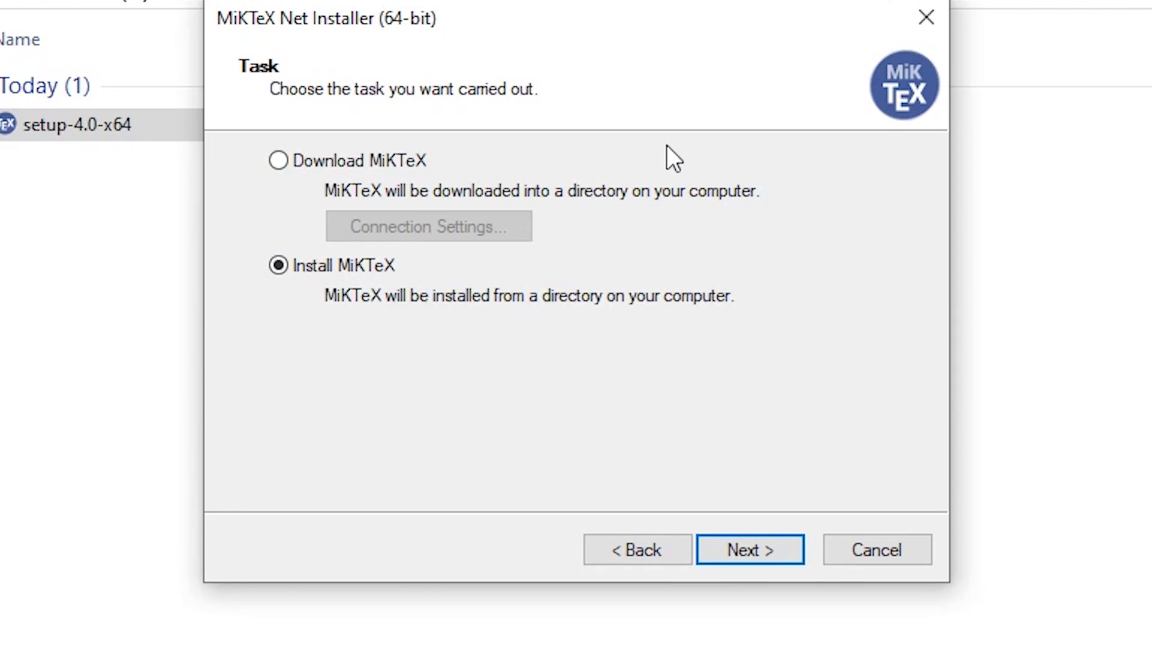
left_click(768, 547)
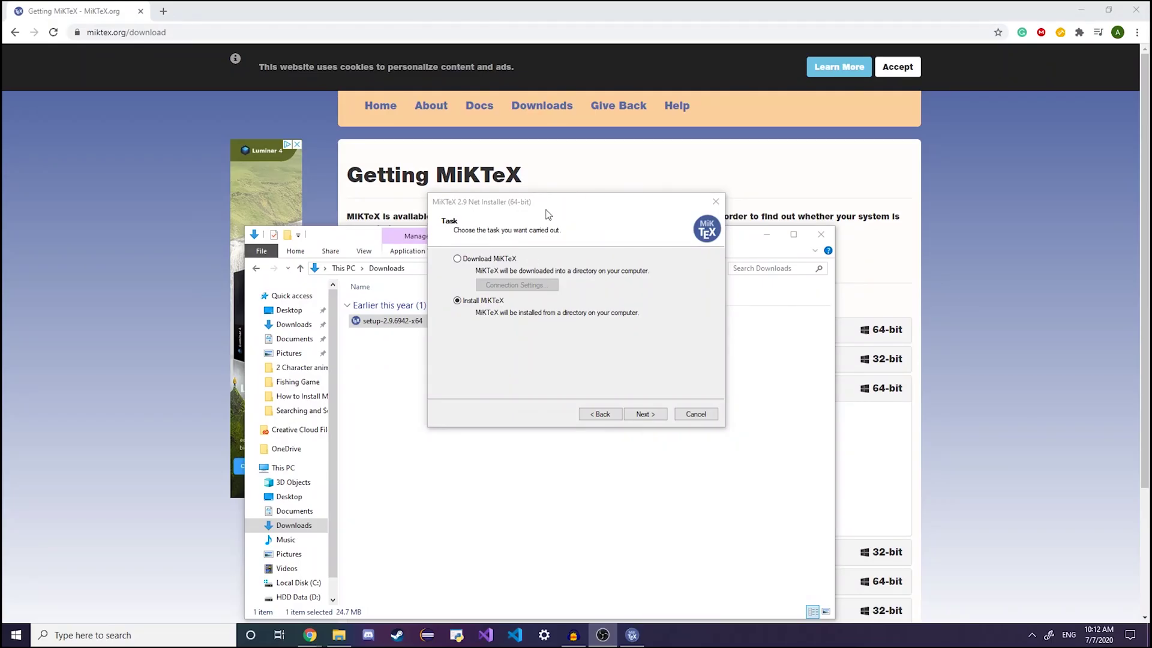
left_click_drag(547, 214, 512, 197)
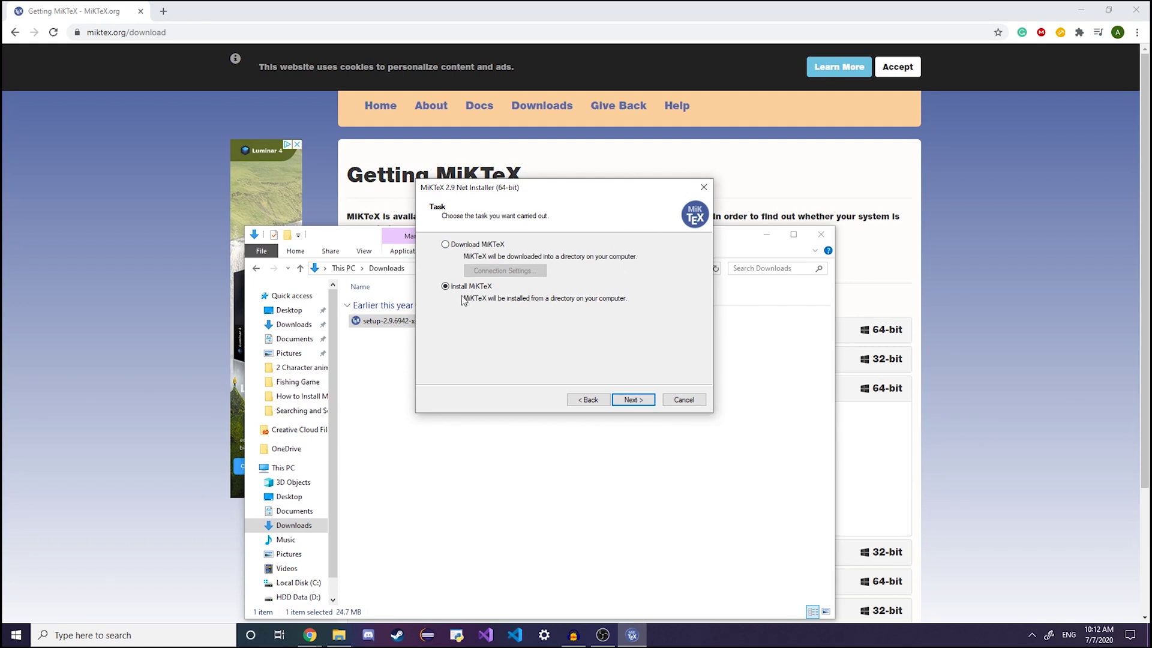
Keep Complete MiKTeX and choose installation for all users
left_click_drag(471, 196, 524, 211)
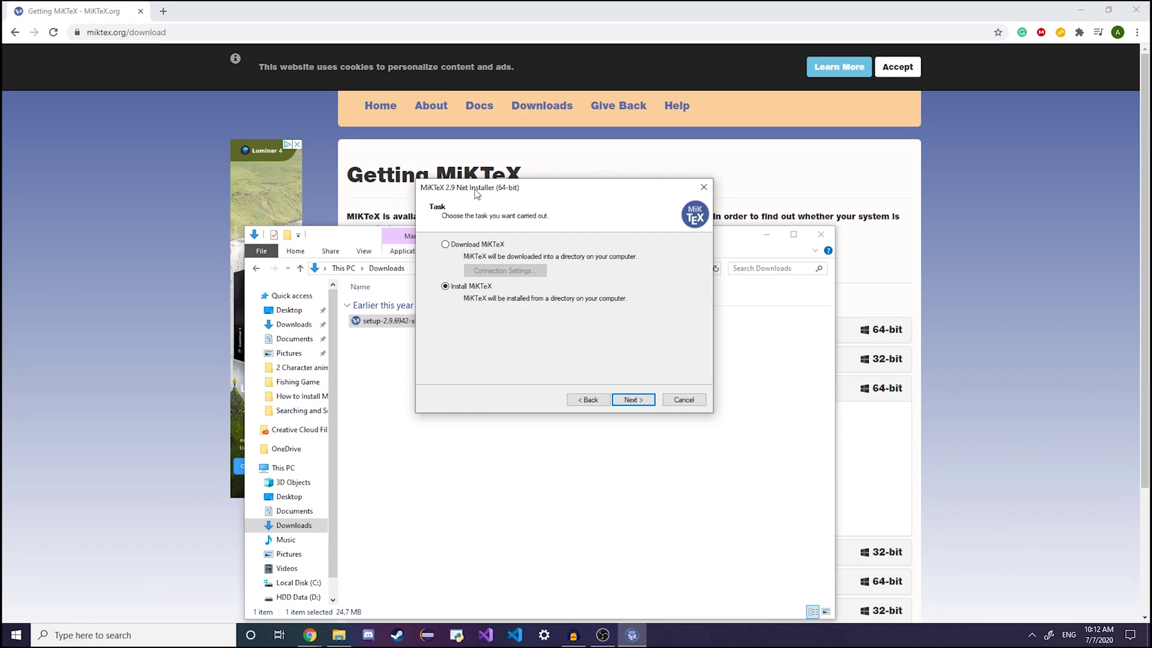
left_click_drag(477, 194, 532, 193)
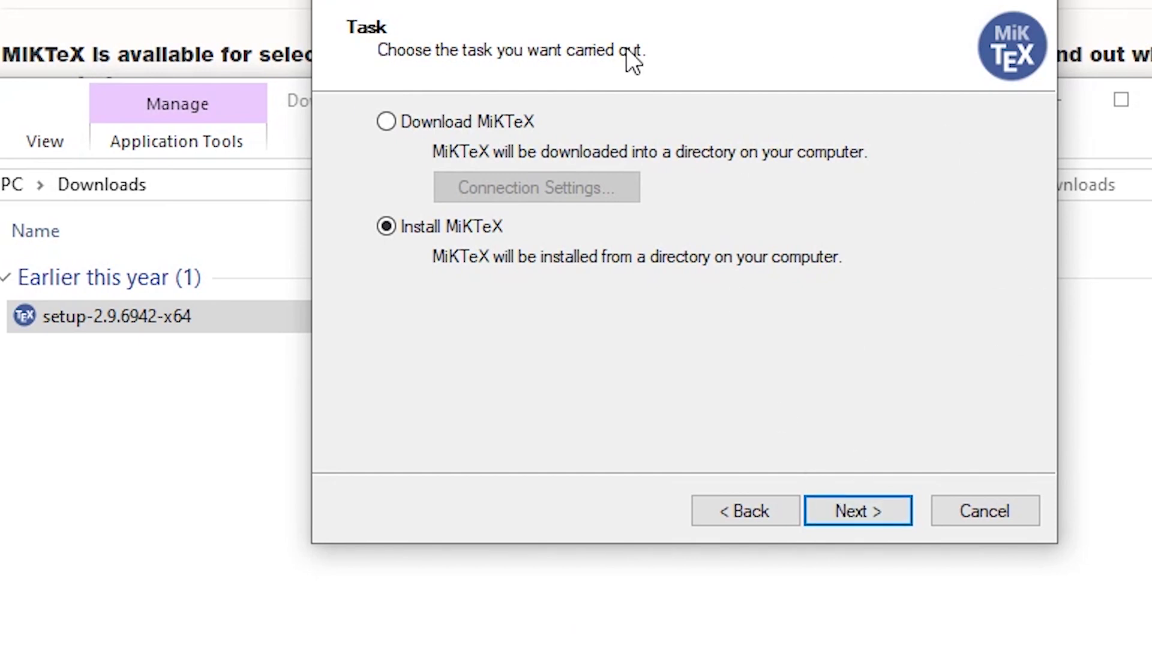
left_click(868, 517)
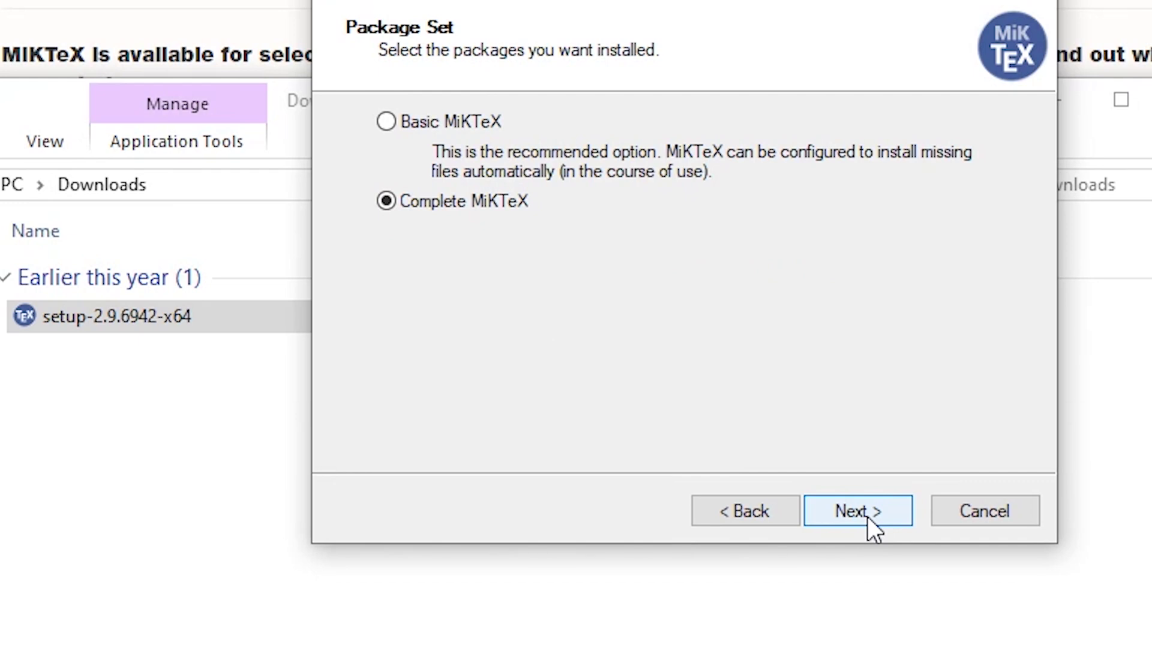
left_click(868, 516)
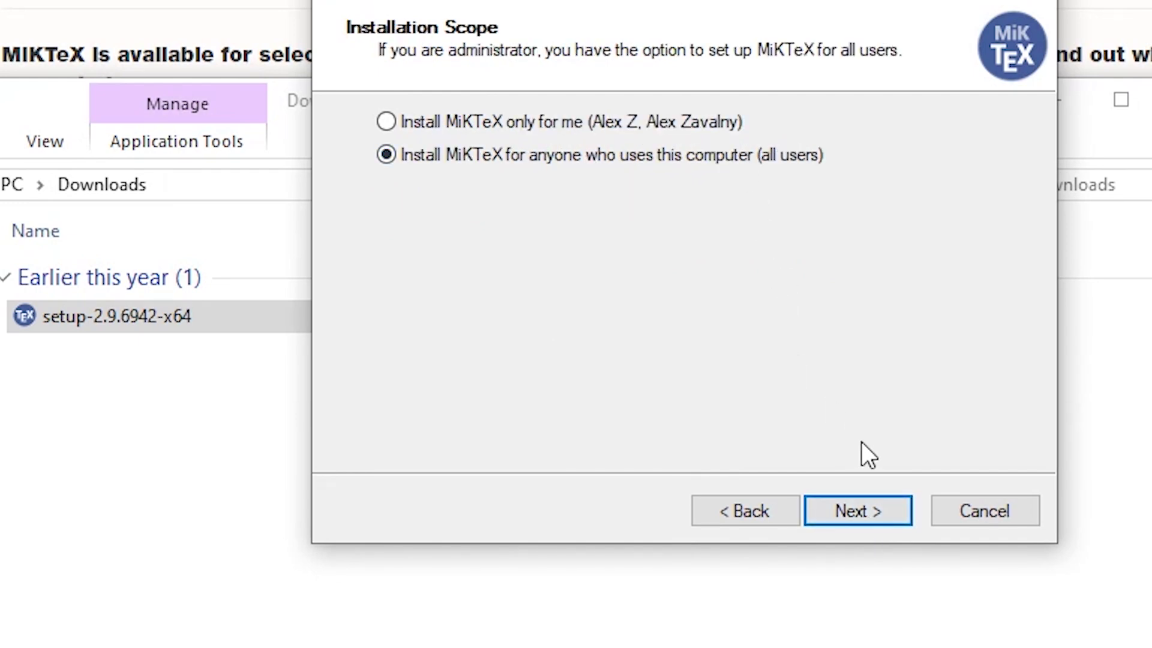
left_click(903, 515)
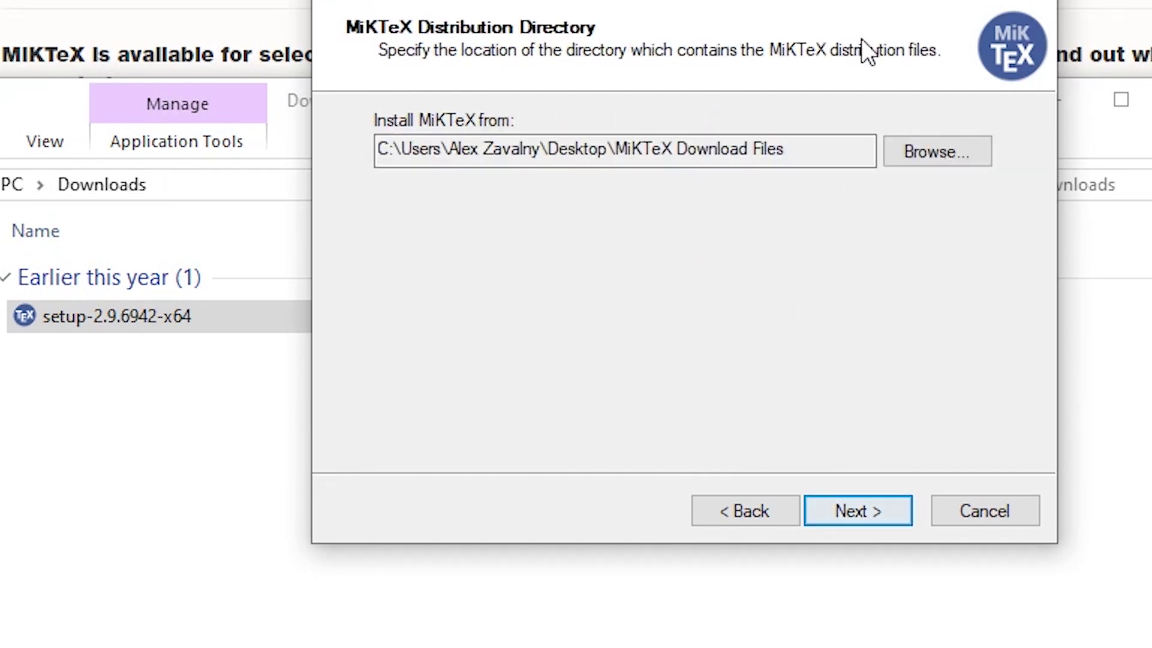
Use C:\MiKTeX as package source, keeping C:\Program Files\MiKTeX 2.9 and A4 paper
left_click(926, 157)
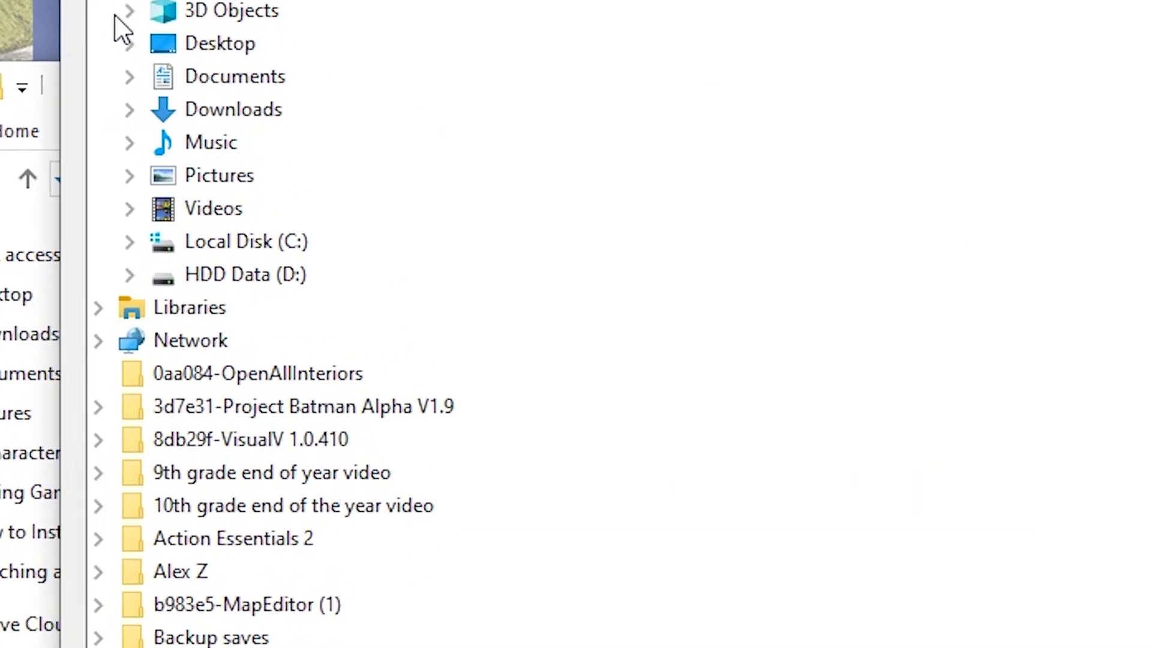
left_click(129, 251)
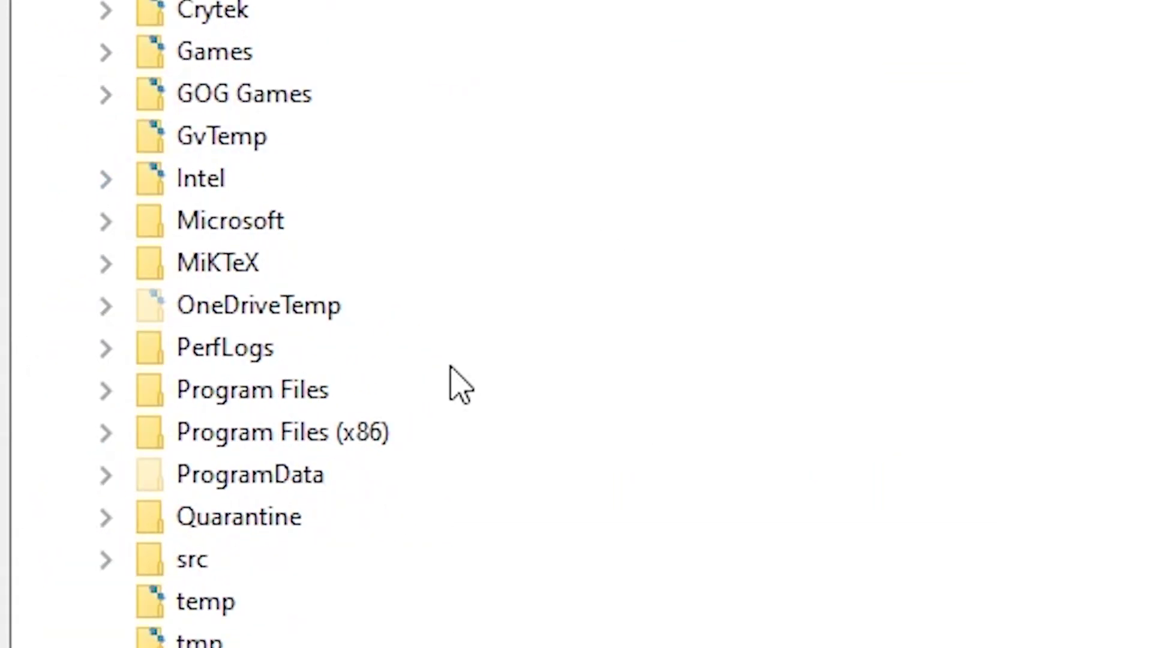
left_click(180, 276)
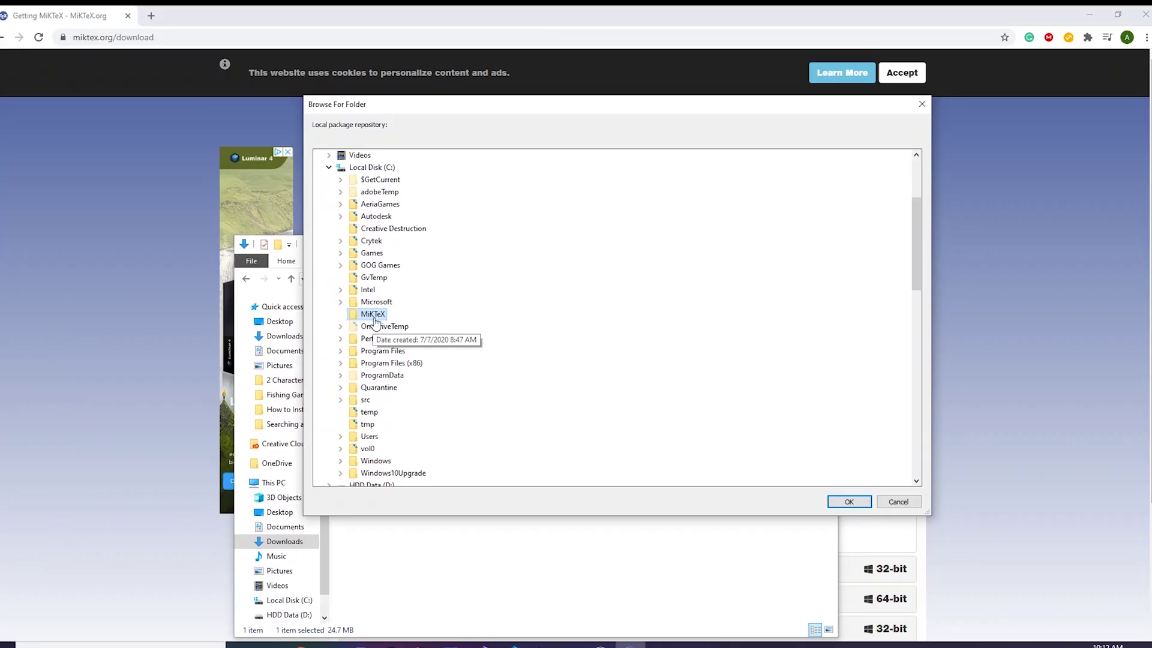
left_click(846, 504)
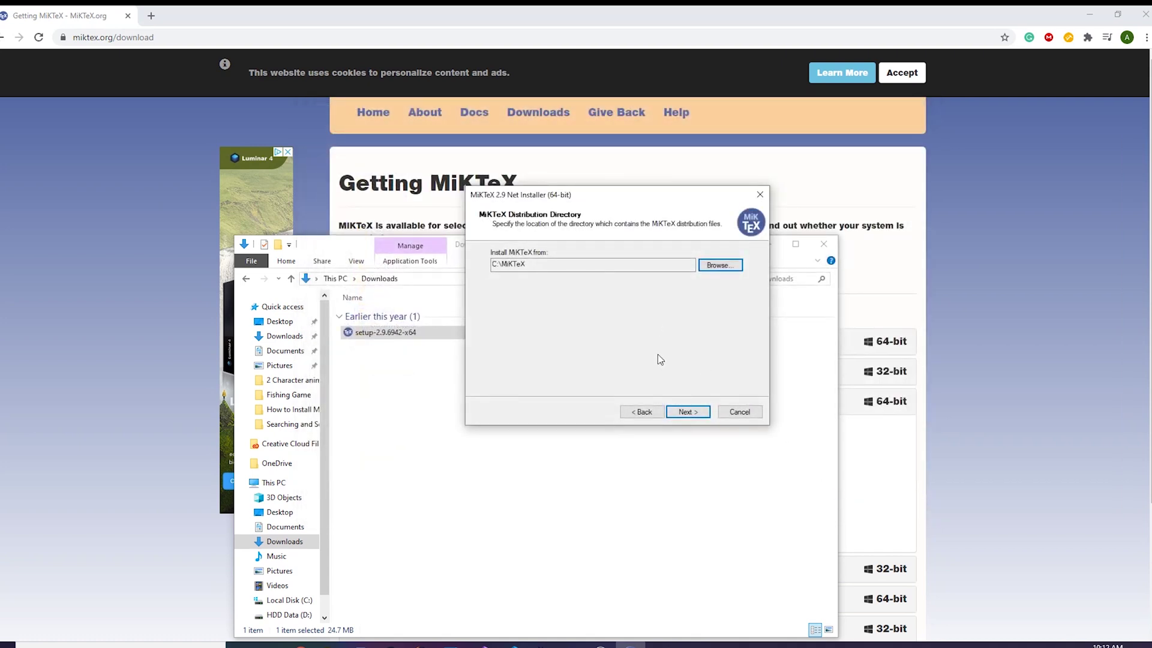
left_click(686, 413)
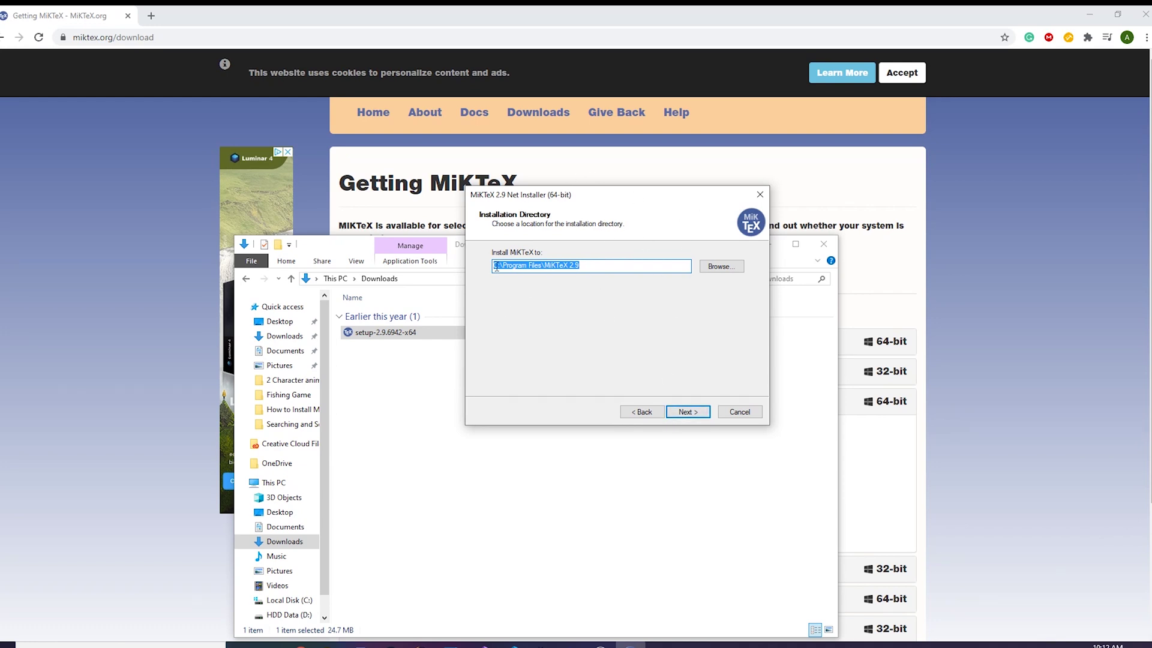
left_click(686, 413)
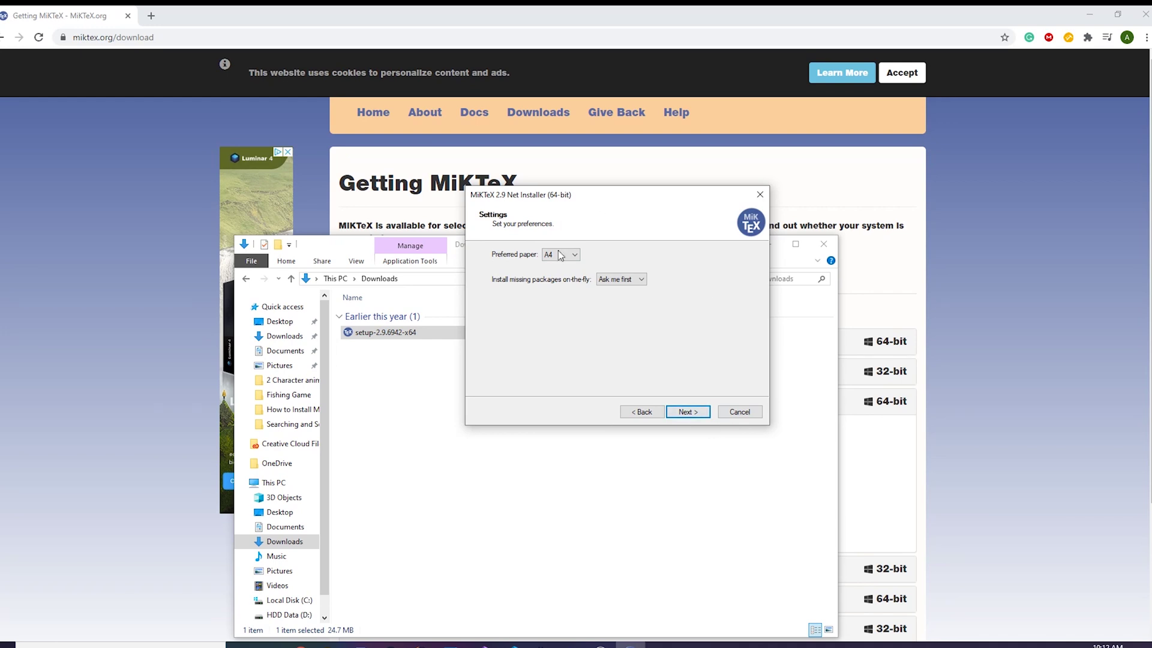
left_click(688, 413)
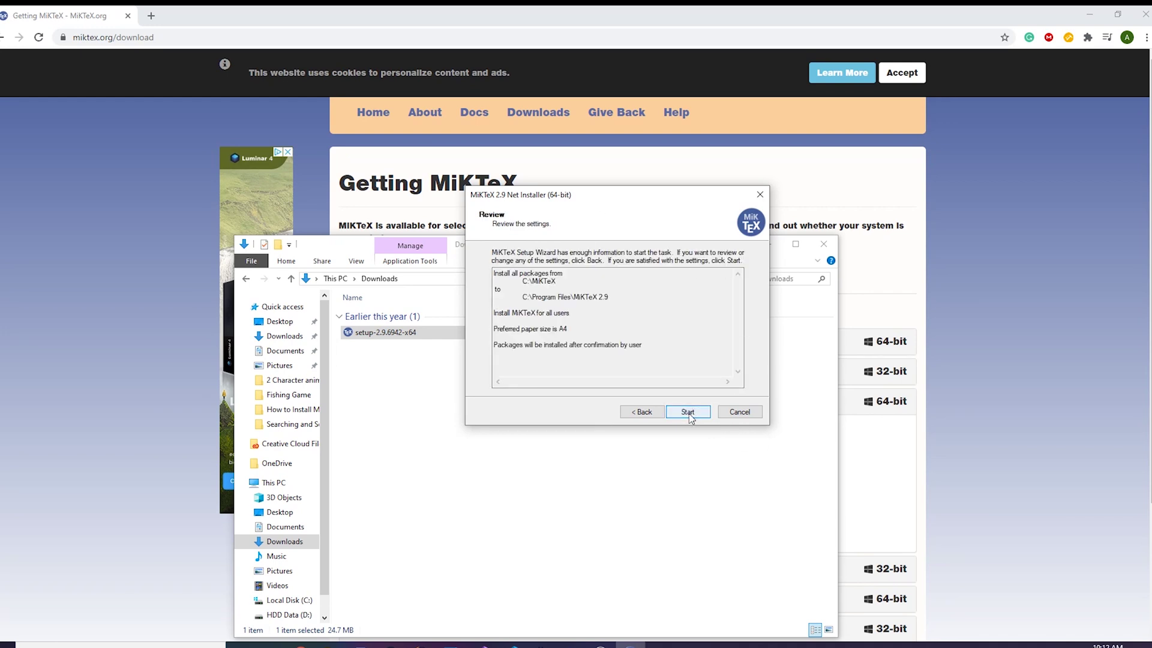
Start the MiKTeX 2.9 installation and check the setup-2.9.6942-x64 file while it runs
left_click(688, 412)
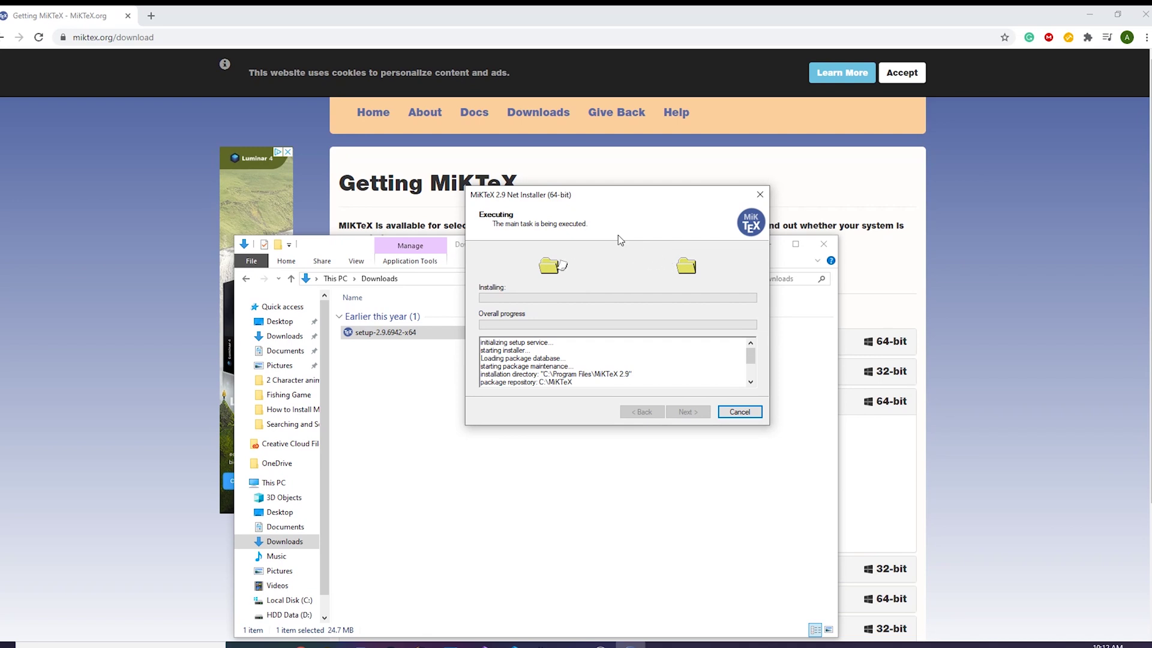
left_click_drag(573, 194, 816, 62)
left_click(456, 414)
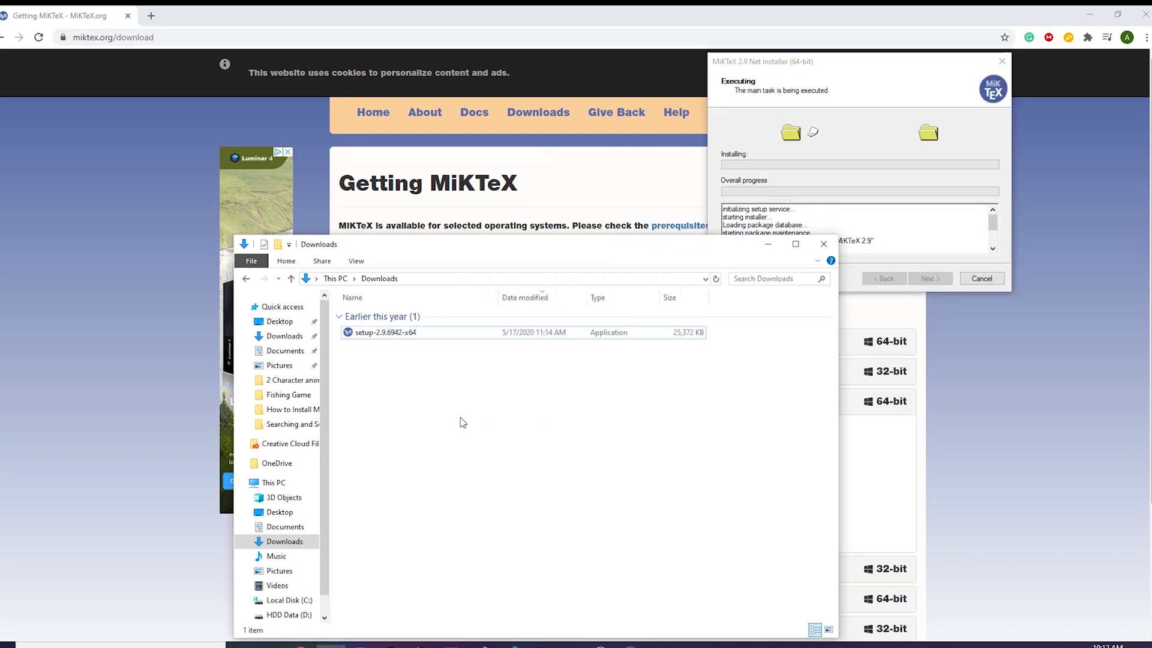
left_click(427, 332)
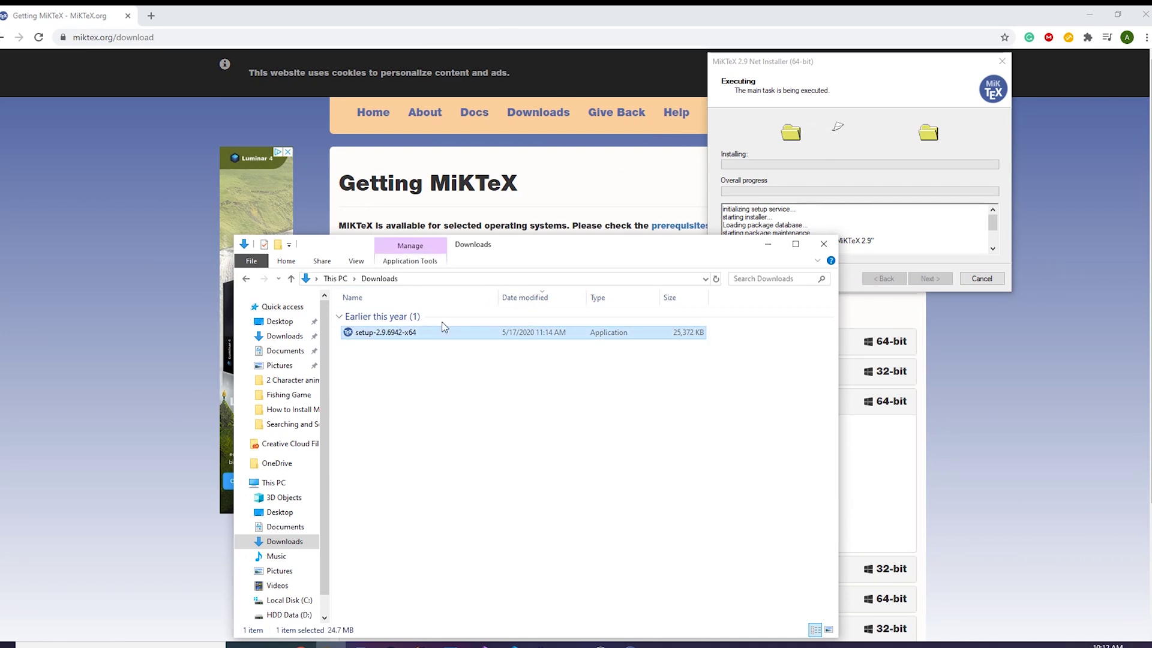
left_click(808, 80)
left_click_drag(816, 68, 559, 151)
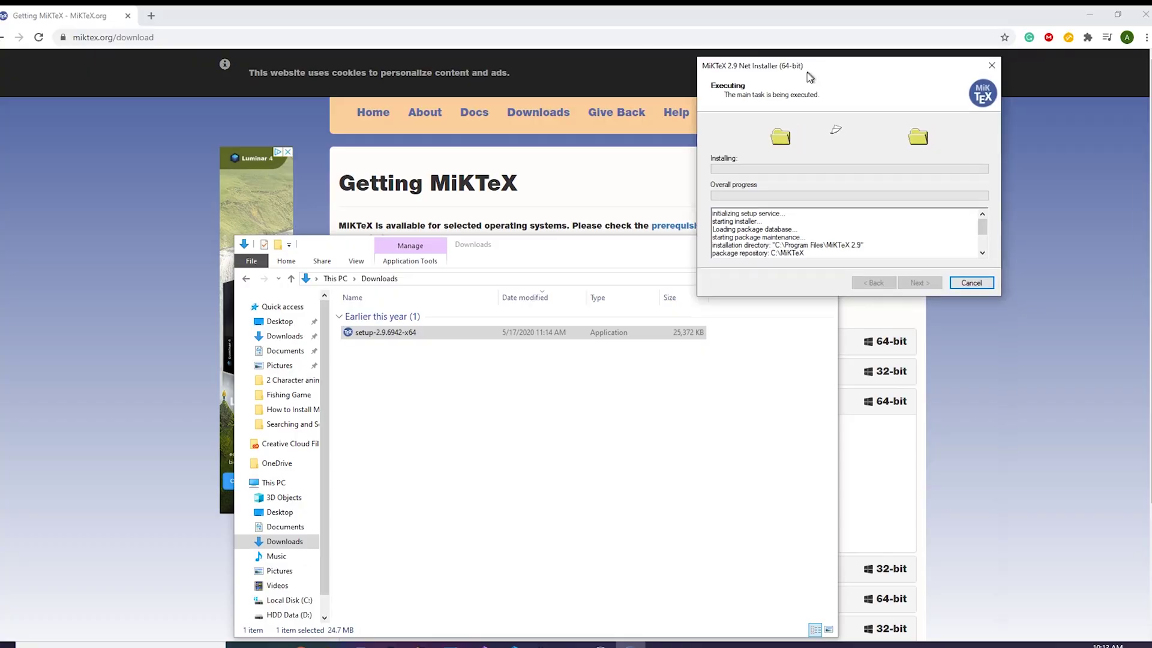
Skip the immediate update check, confirm the warning, and close the finished installer
left_click(784, 571)
left_click(423, 300)
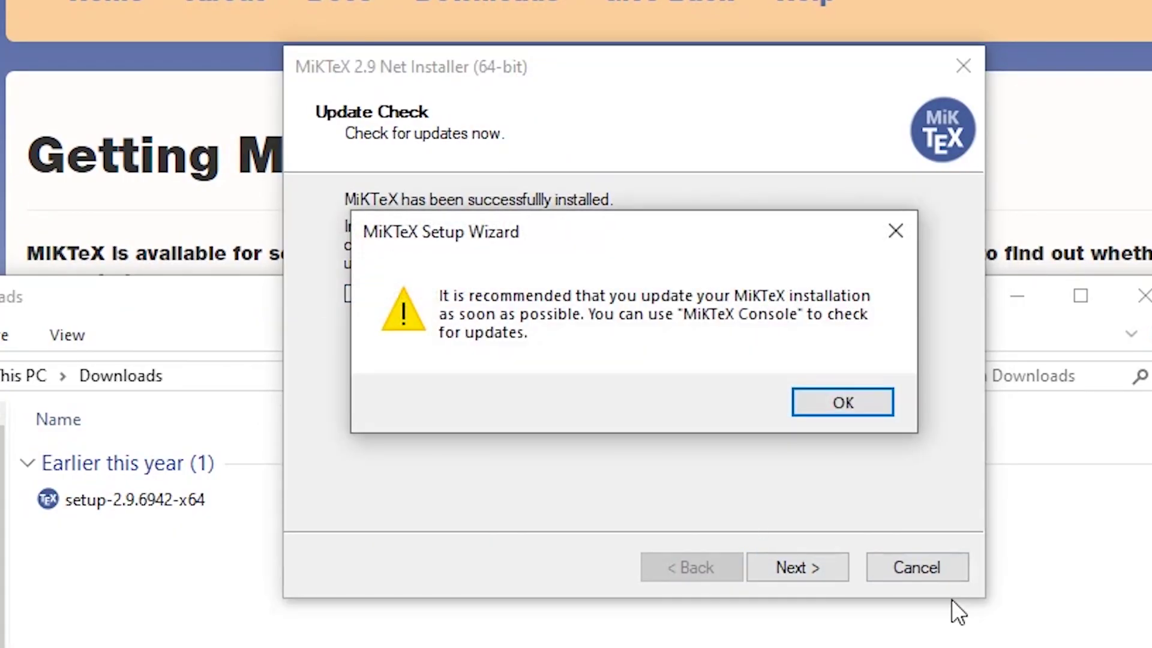
left_click(844, 405)
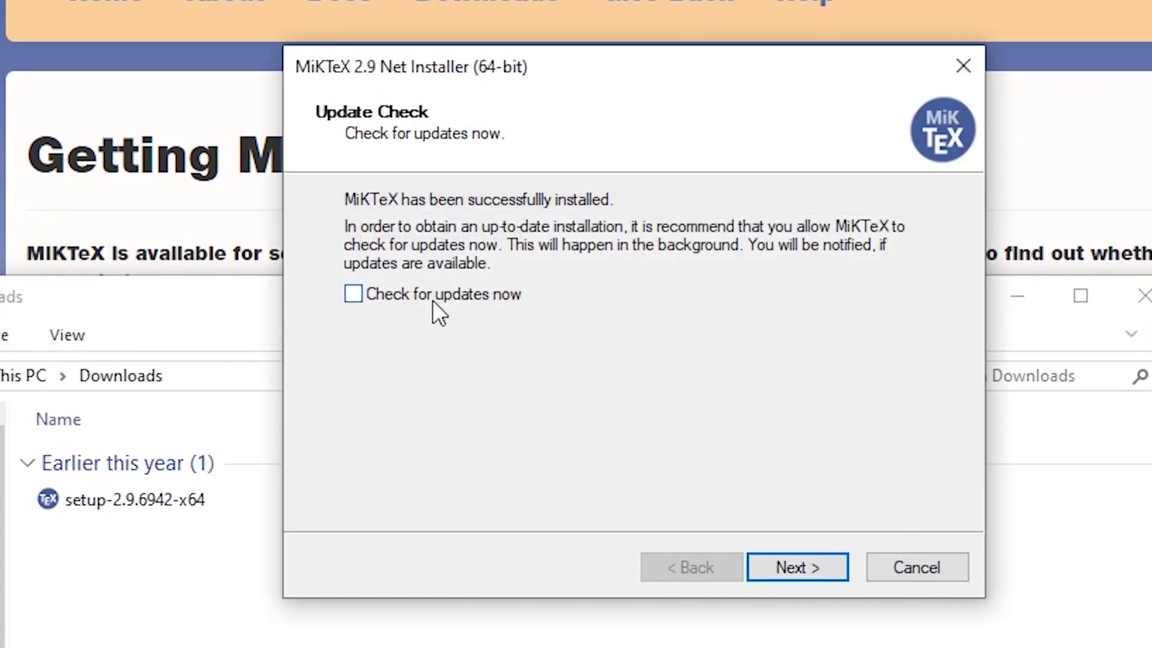
left_click(806, 570)
left_click(797, 567)
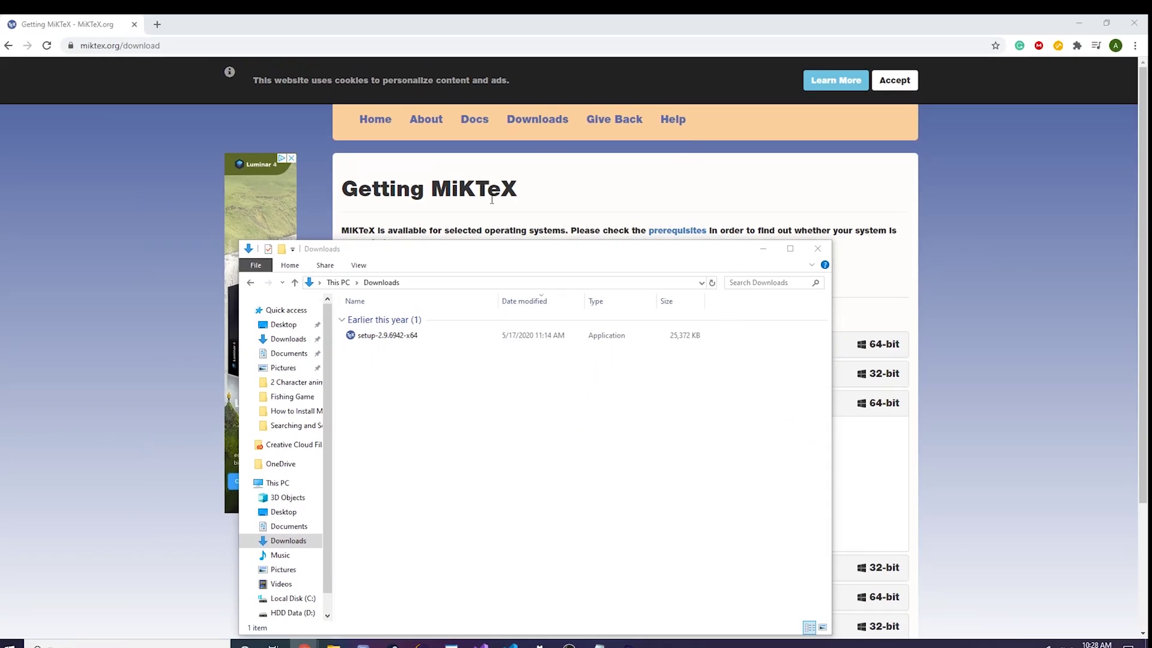
Check the Start menu's recently added TeXworks and MiKTeX Console, then close it
left_click(12, 642)
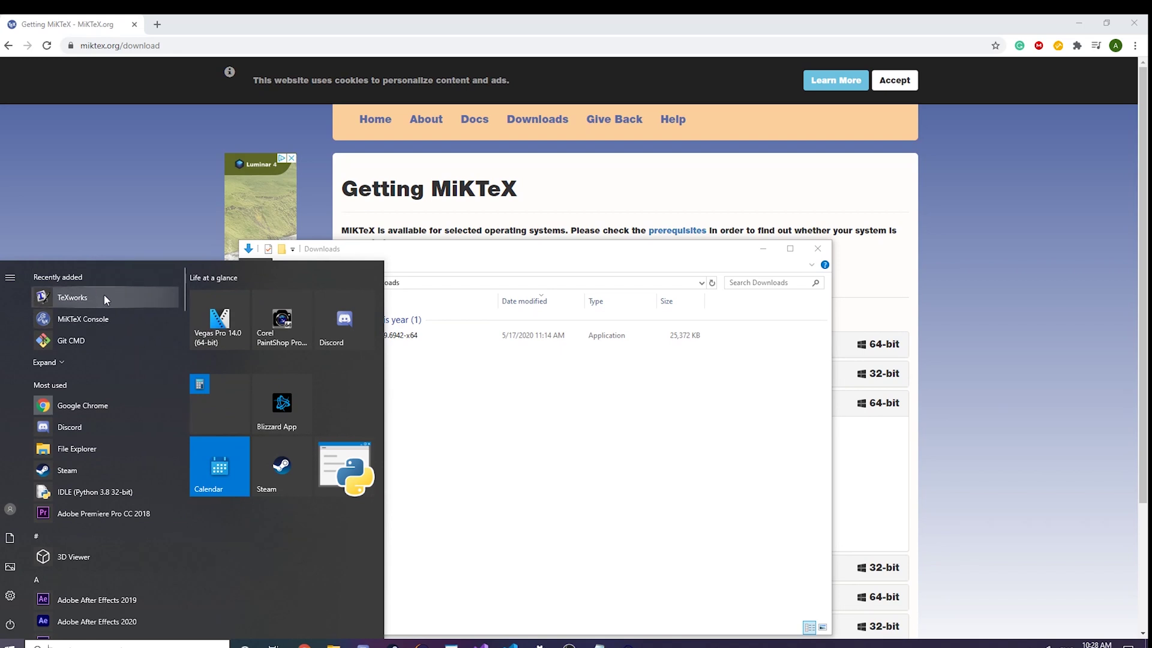
left_click(605, 502)
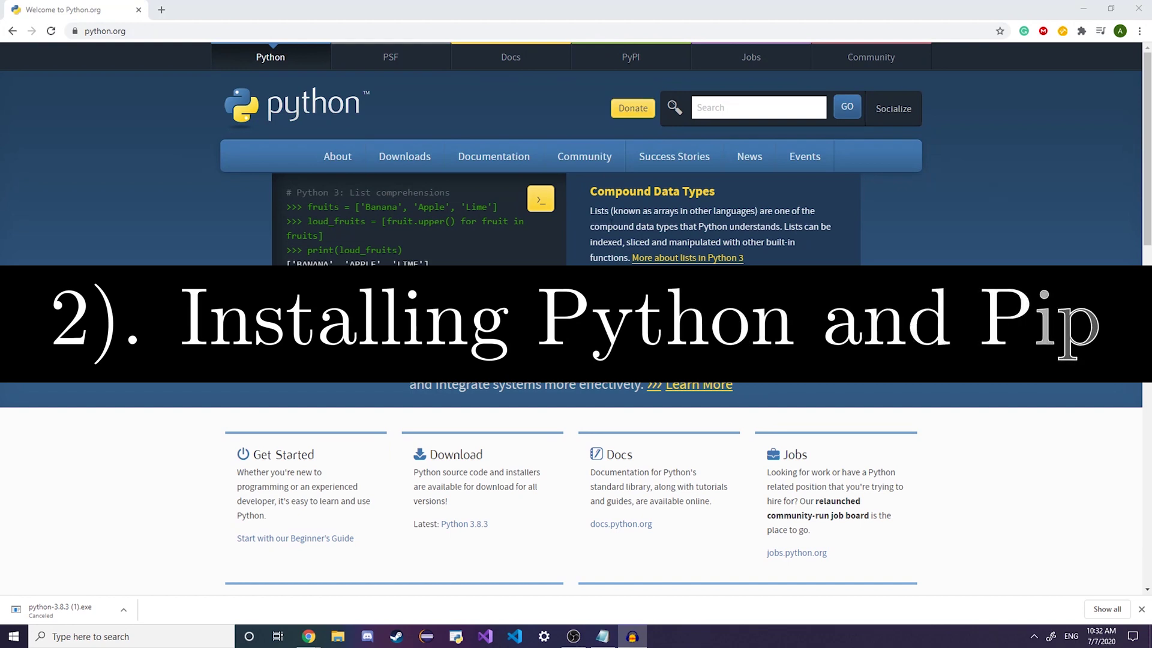
Download python-3.8.3.exe from the Download for Windows button in python.org's Downloads menu
mouse_move(482, 240)
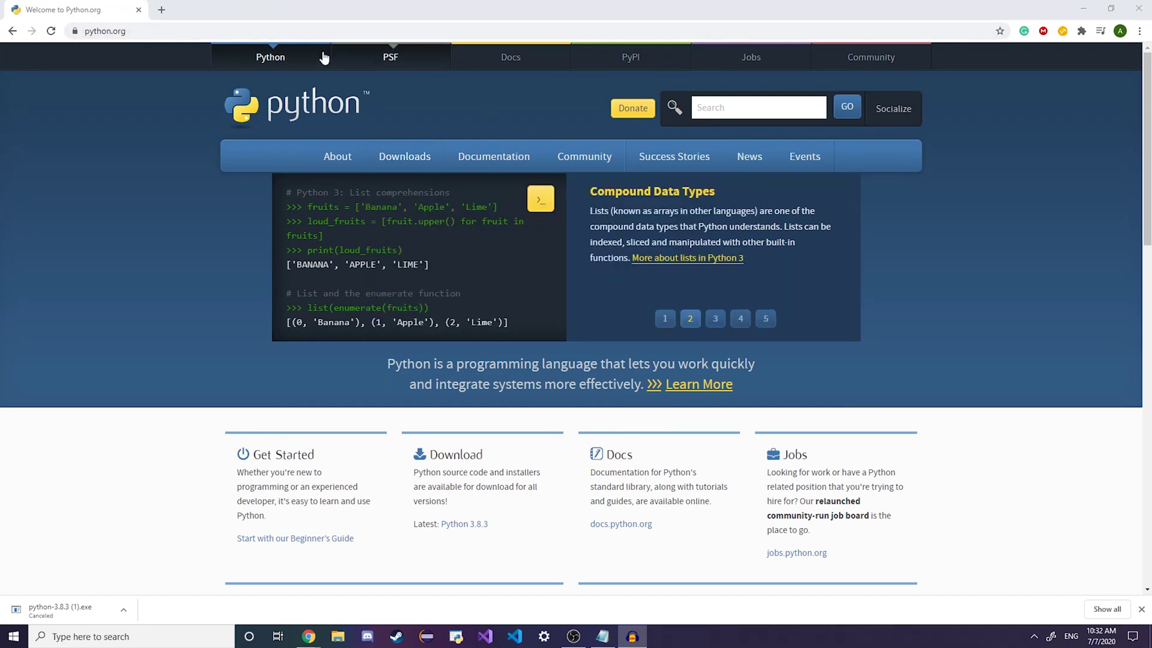
mouse_move(387, 159)
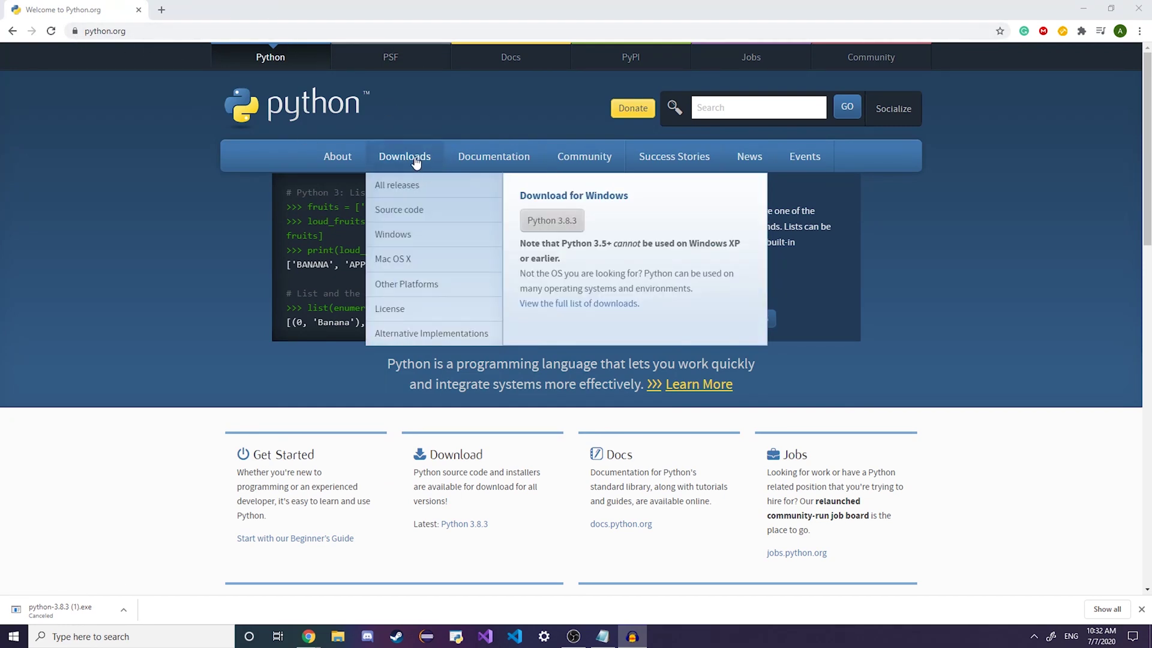
left_click(565, 229)
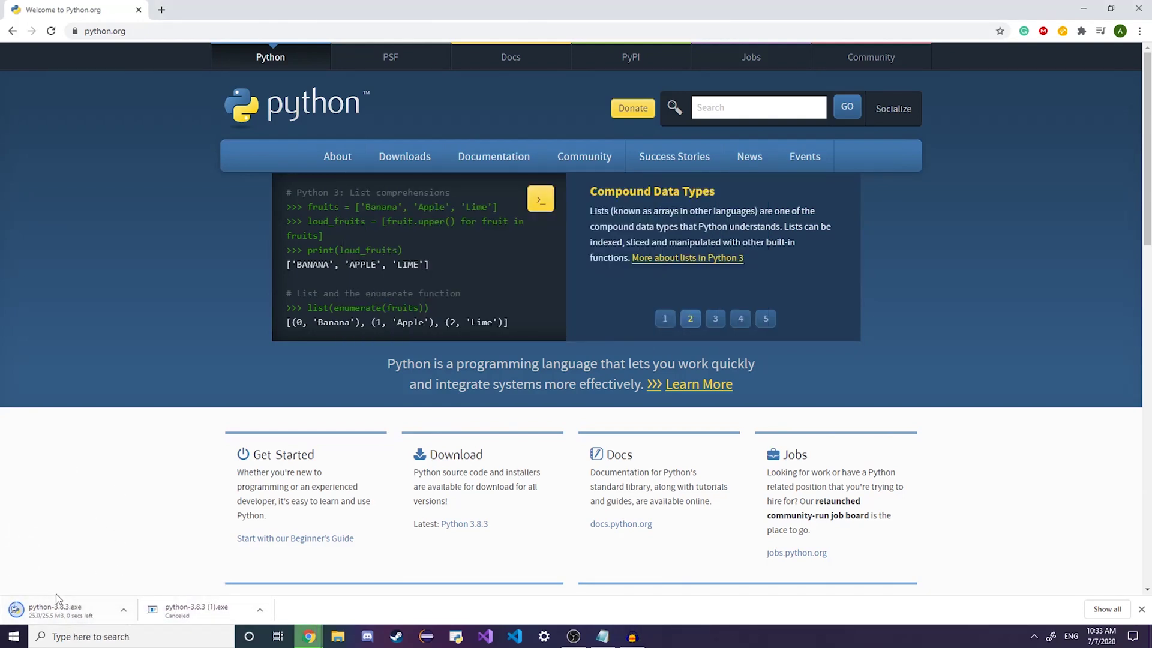
Launch python-3.8.3.exe and position the Python Setup window to keep pip selected
left_click(93, 605)
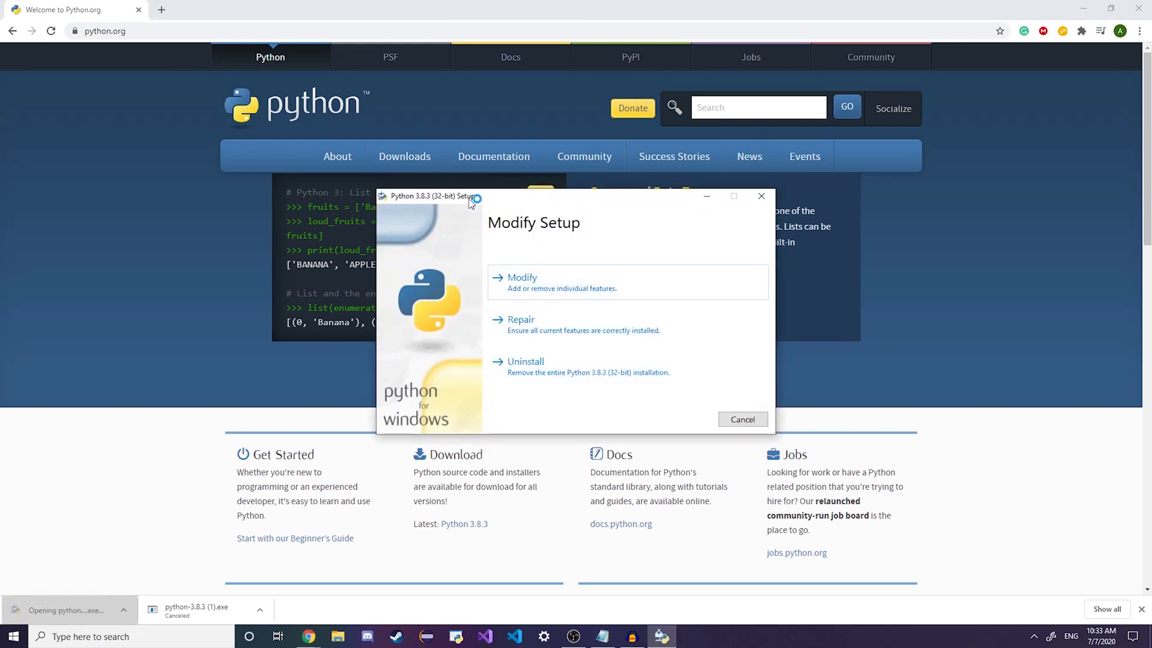
left_click_drag(472, 197, 550, 181)
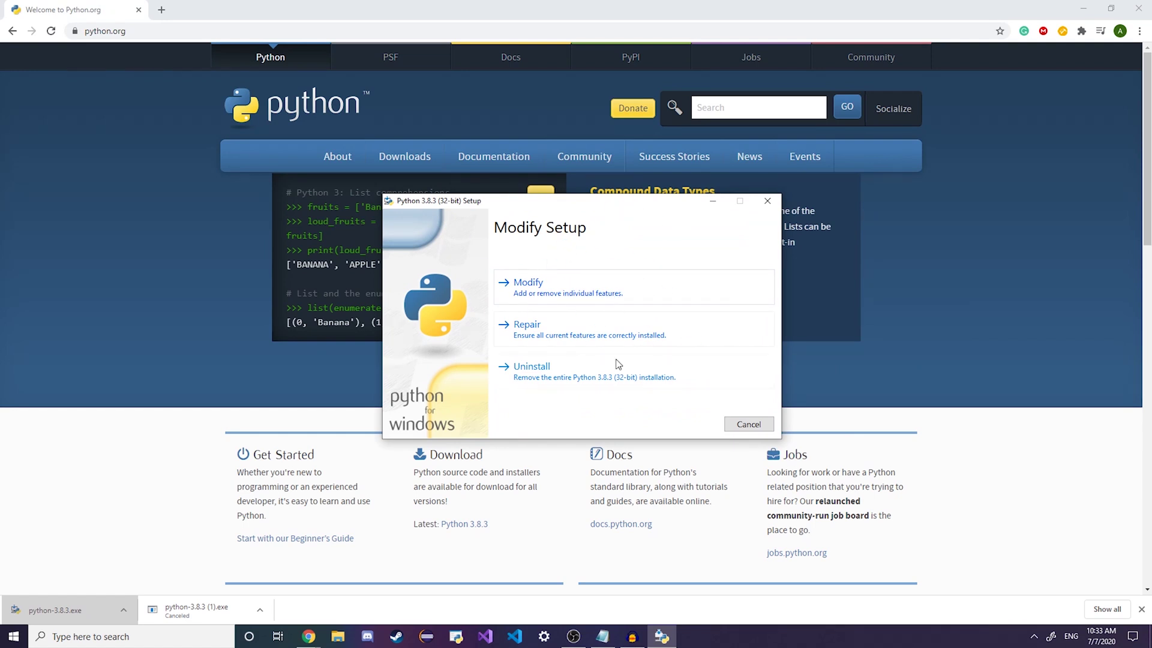
left_click_drag(511, 213, 525, 170)
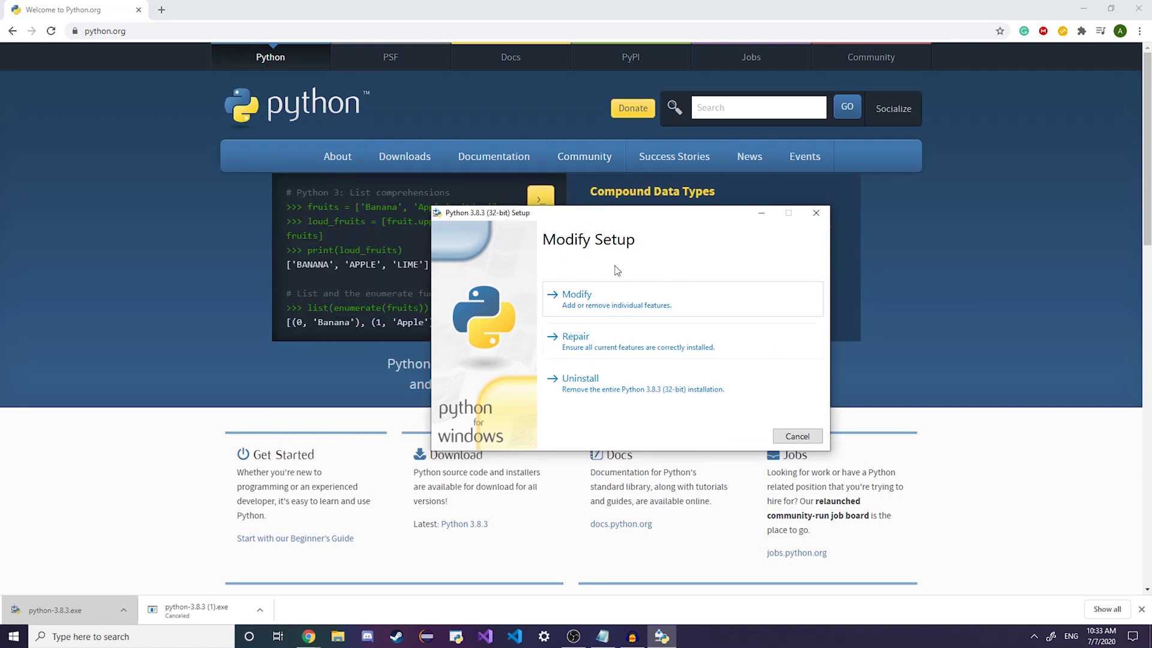
left_click_drag(485, 215, 467, 193)
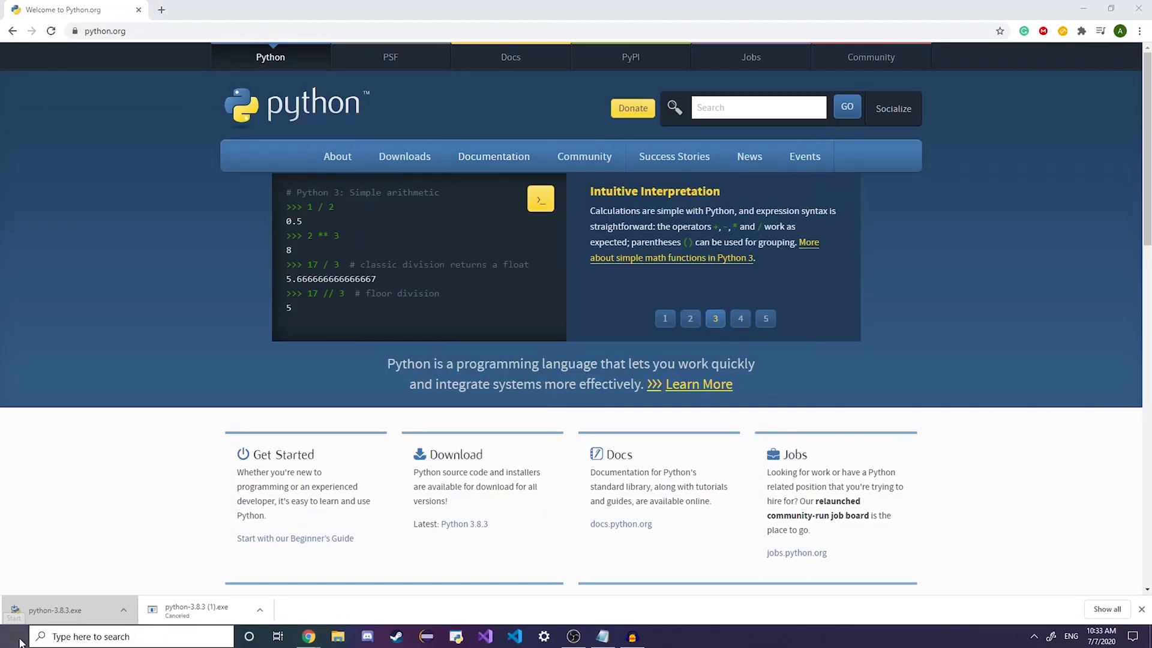
left_click(24, 632)
Open Command Prompt via a 'cmd' search and run python, showing version 3.8.4rc1
type("cmd")
left_click(43, 294)
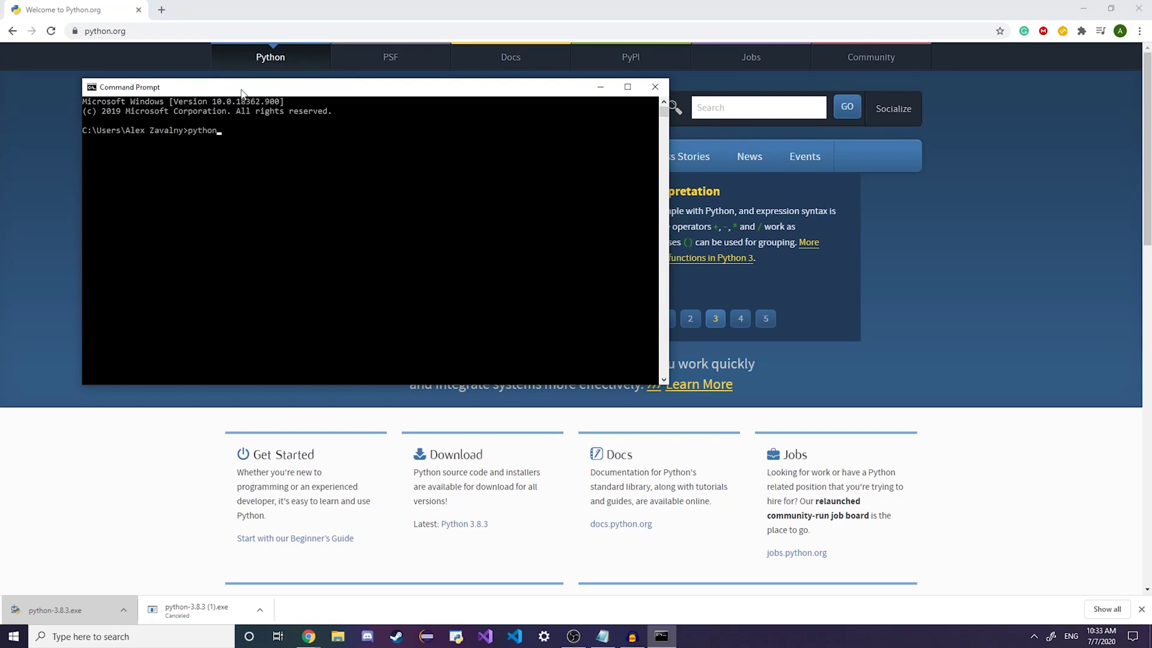
type("python")
key("Return")
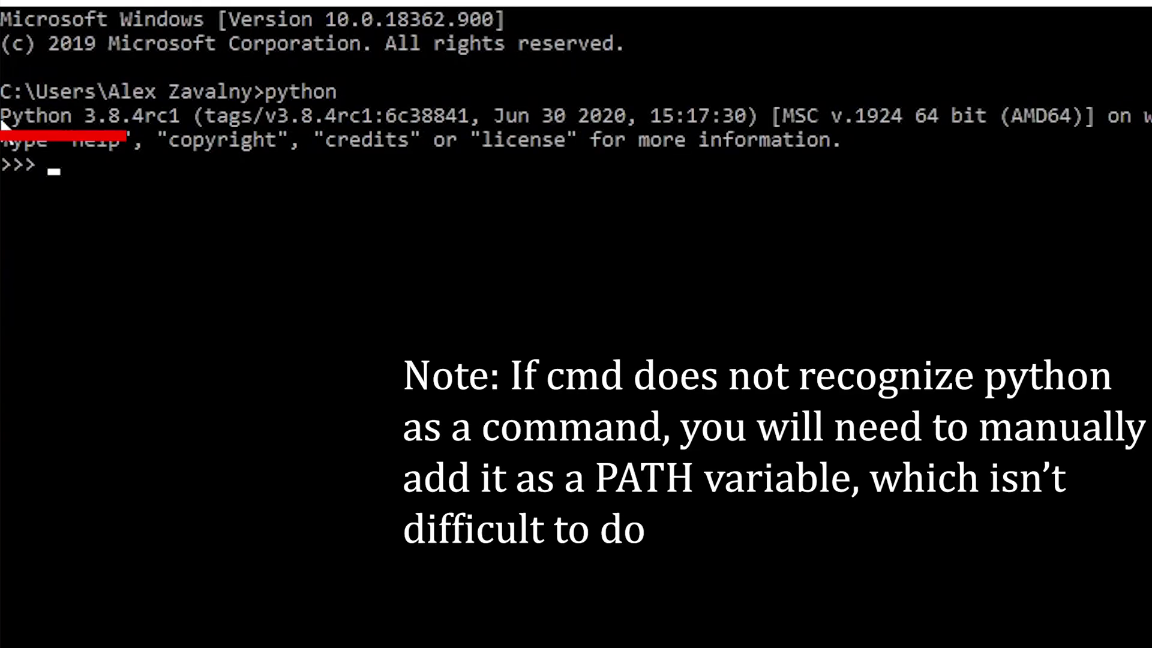
left_click_drag(2, 120, 147, 124)
left_click(750, 282)
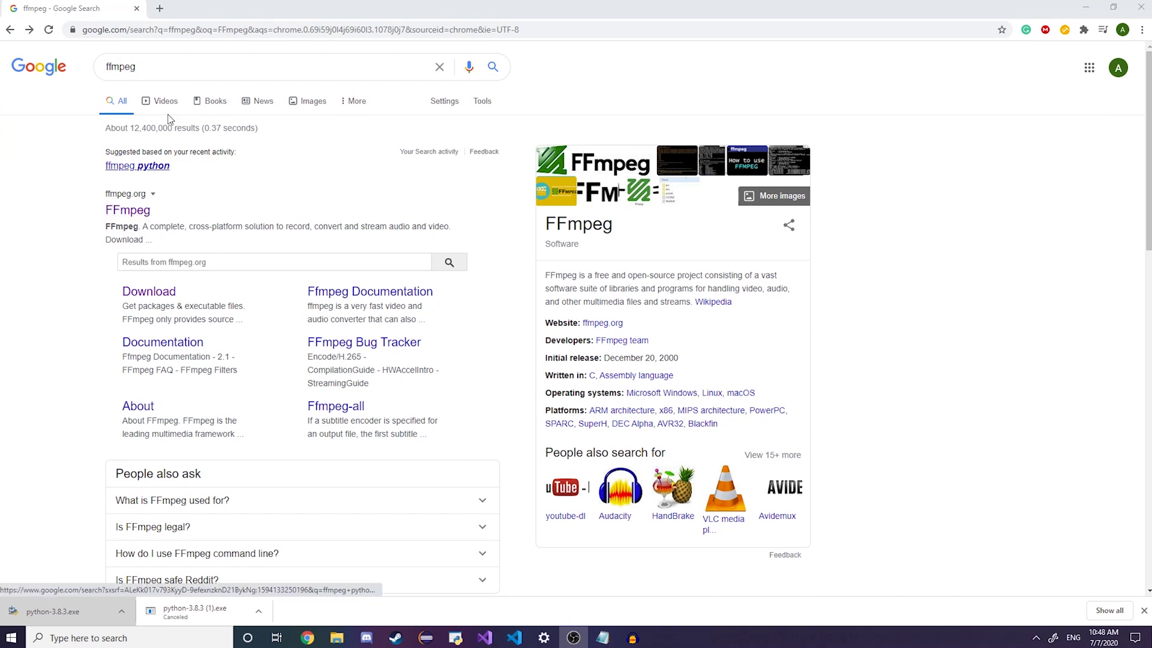
Open the official FFmpeg website from the ffmpeg search results
double_click(126, 66)
left_click(100, 298)
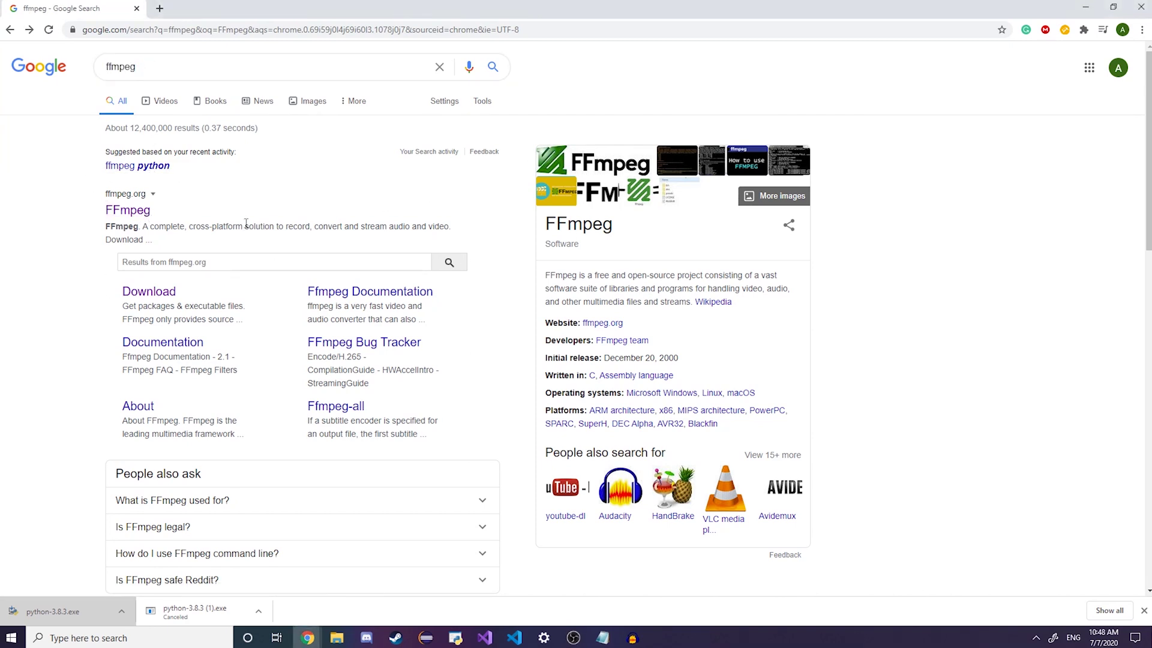
left_click(134, 211)
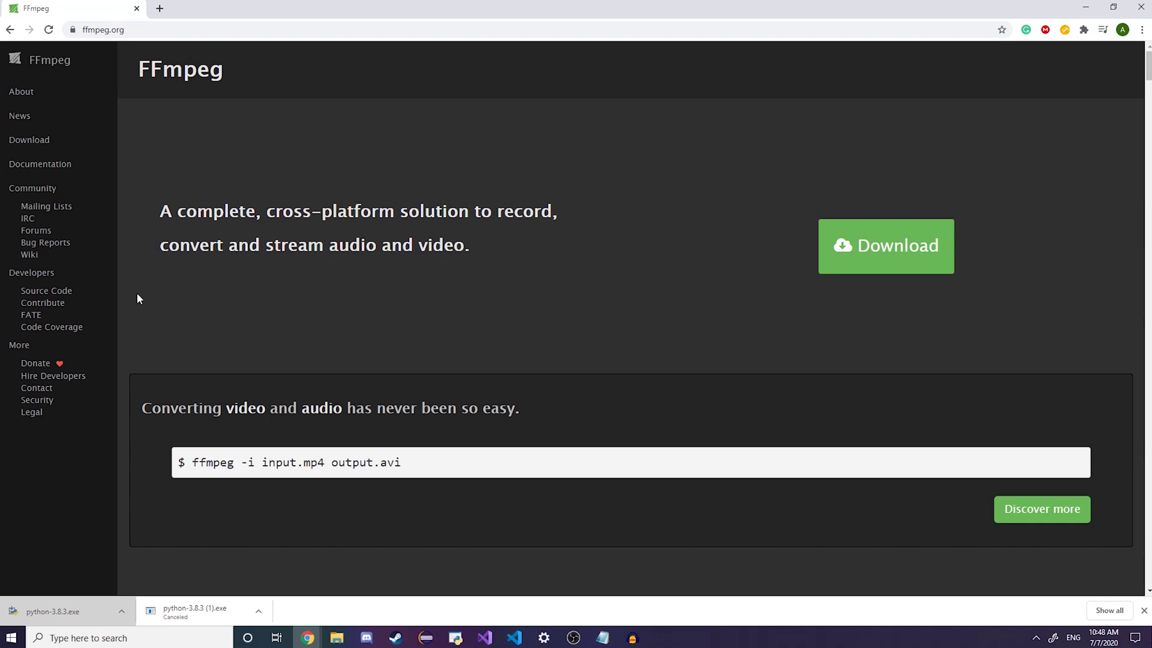
Go to FFmpeg's Download page, choose Windows, and open the Zeranoe builds
scroll(285, 322, "down", 1)
scroll(120, 240, "up", 1)
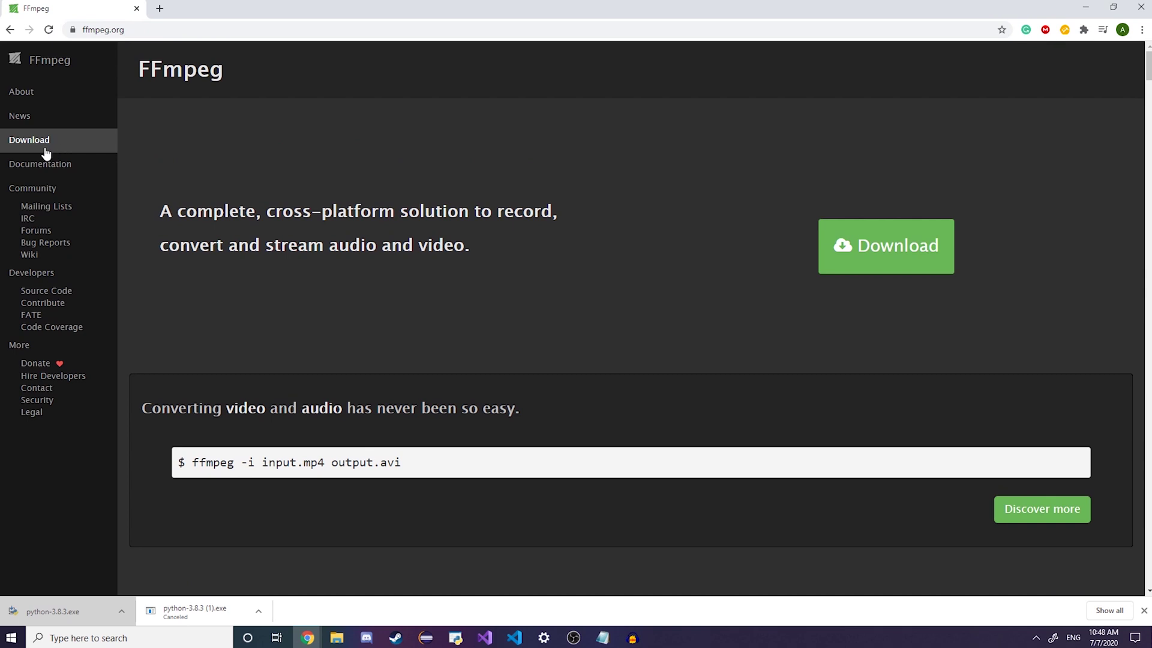
left_click(41, 143)
left_click(382, 408)
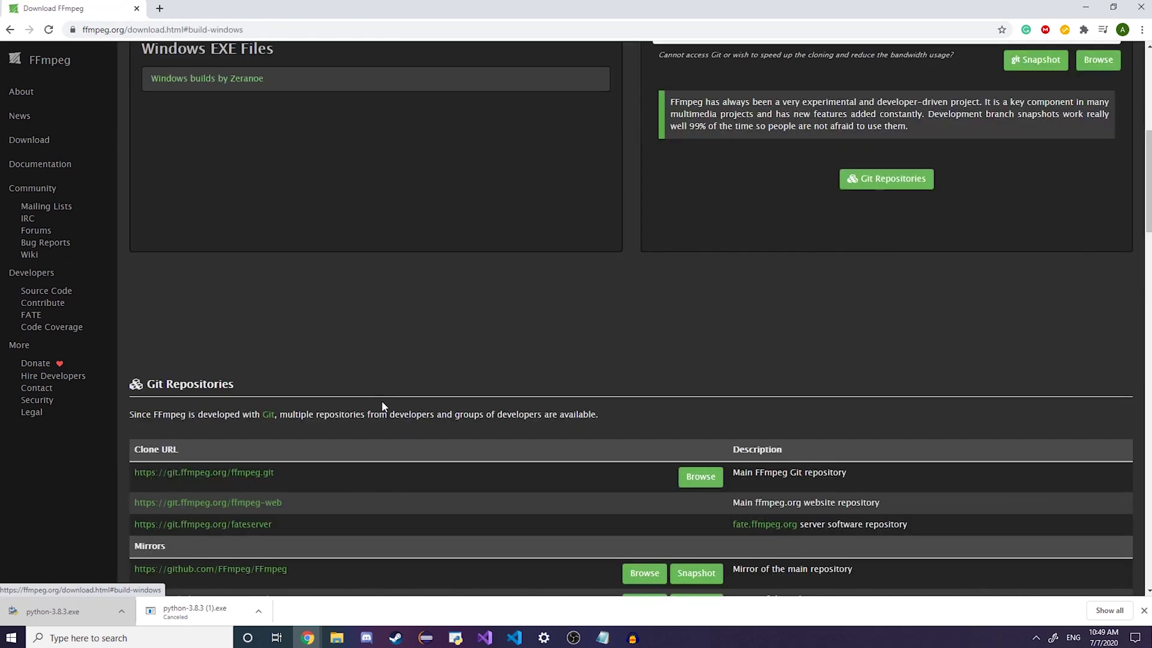
scroll(360, 288, "up", 5)
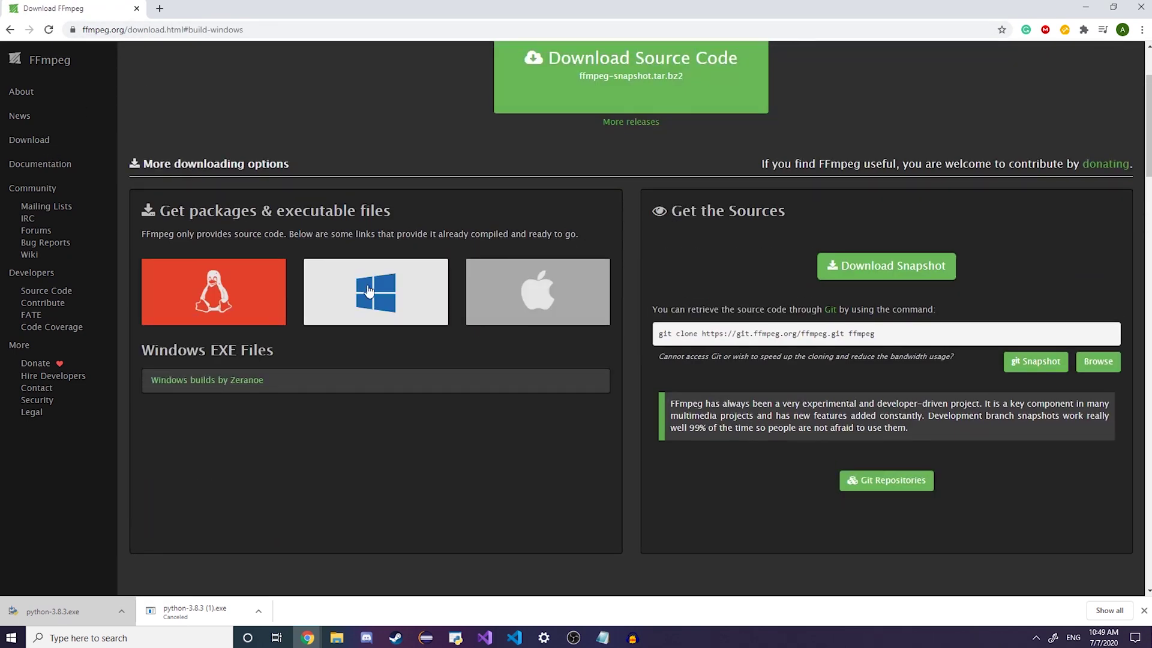
left_click(211, 380)
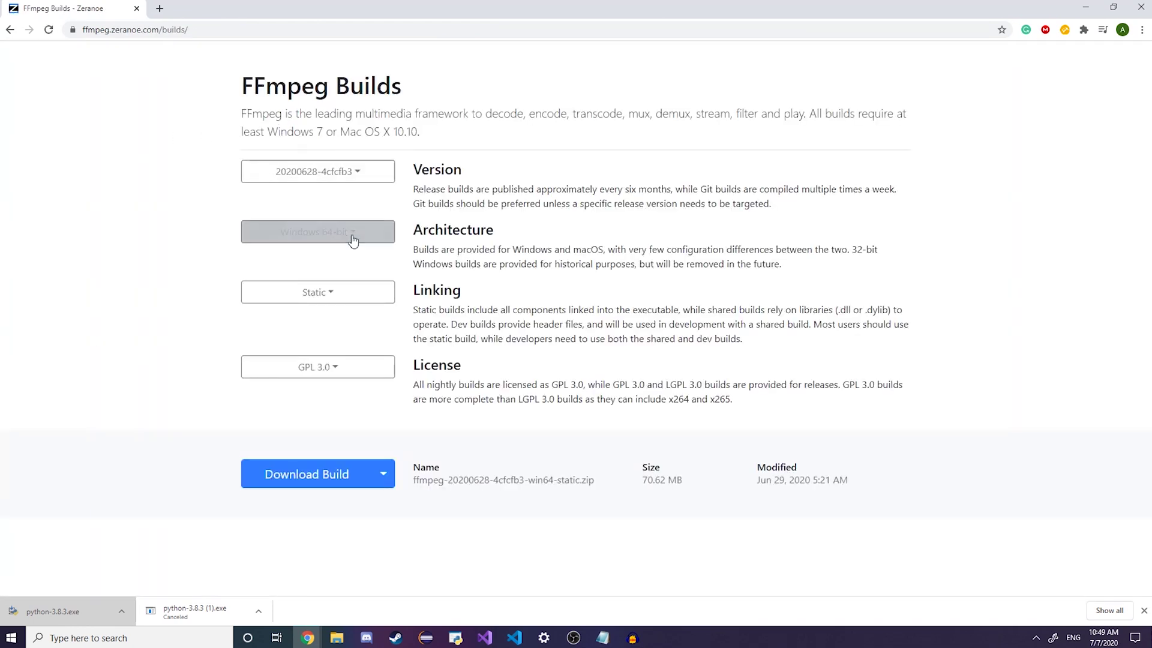
Download the FFmpeg 20200628-4cfcfb3 build for Windows 64-bit with Static linking
left_click(329, 231)
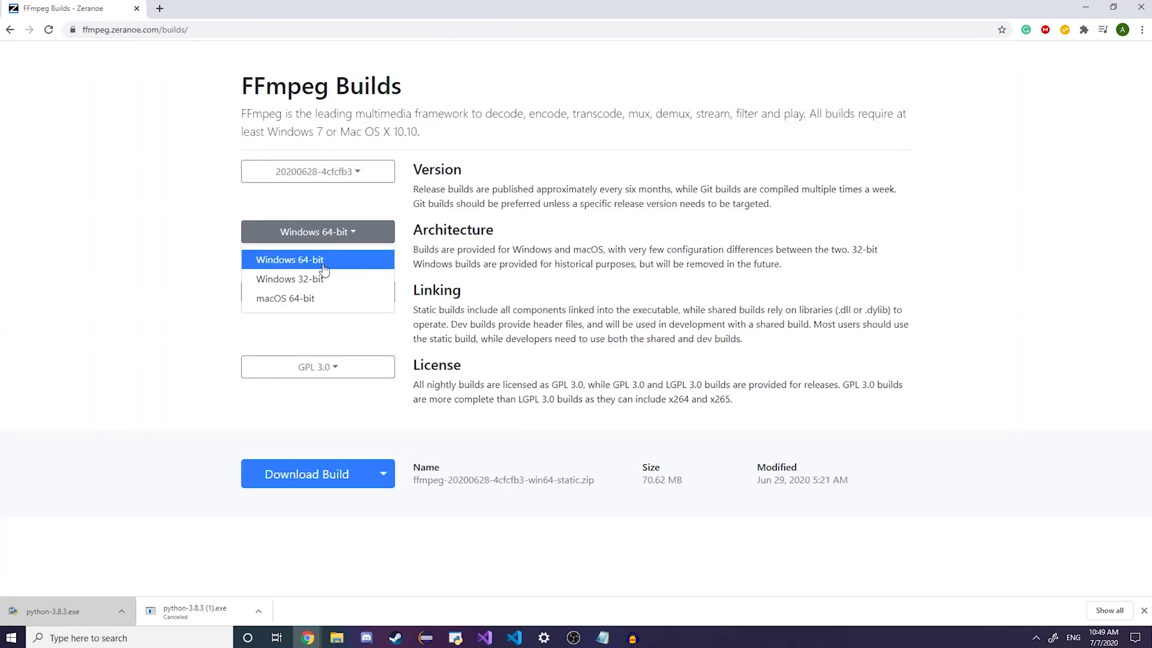
left_click(323, 280)
left_click(312, 231)
left_click(288, 259)
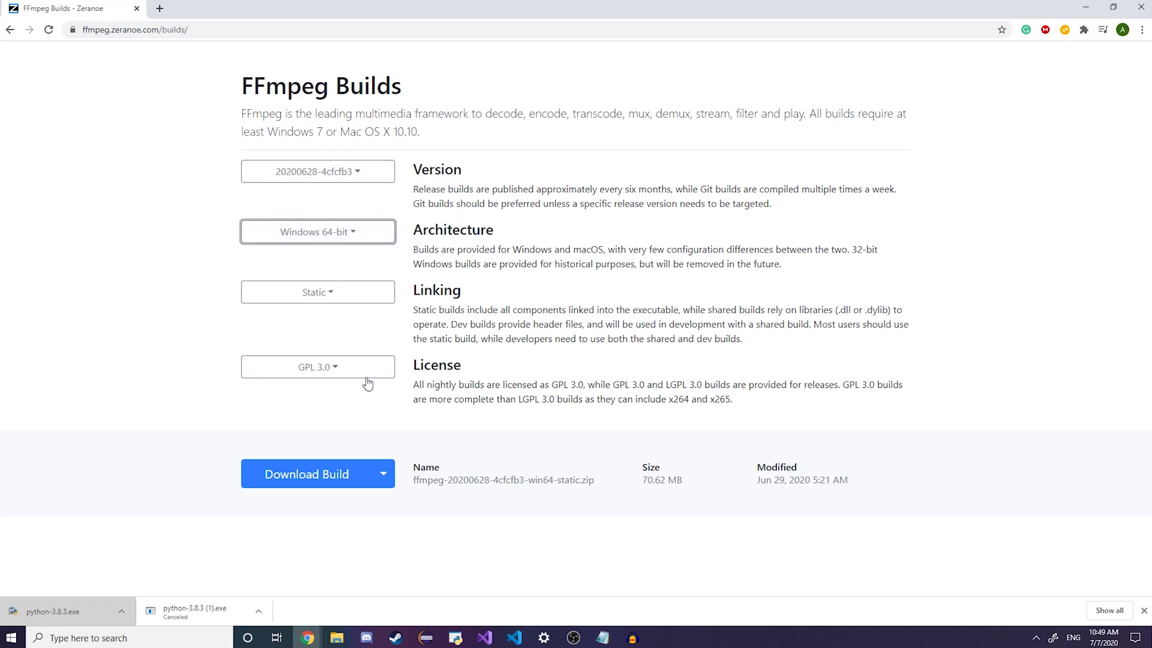
left_click(286, 477)
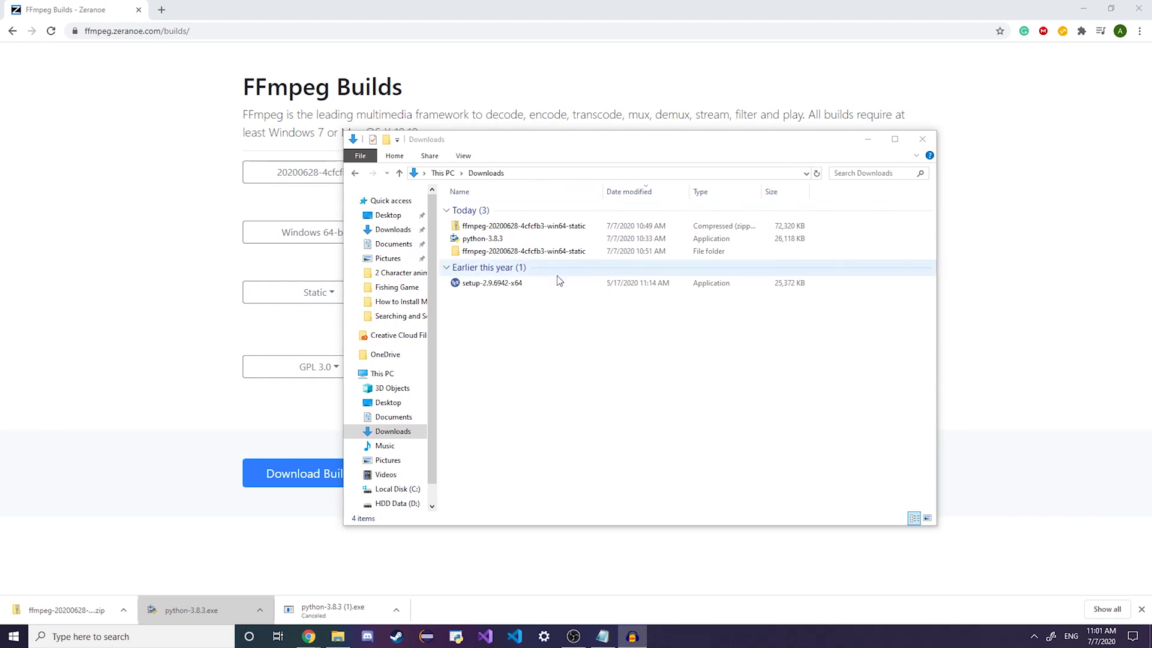
Open the extracted ffmpeg-20200628-4cfcfb3-win64-static folder in Downloads and select its inner subfolder
left_click(551, 228)
right_click(549, 229)
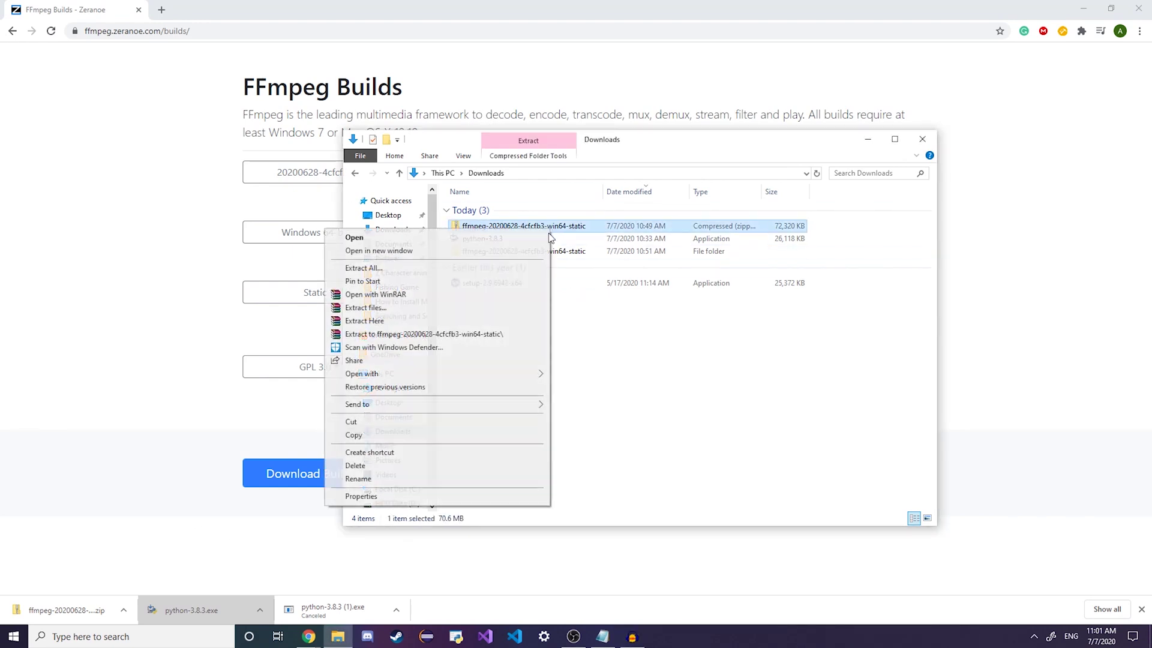
left_click(741, 381)
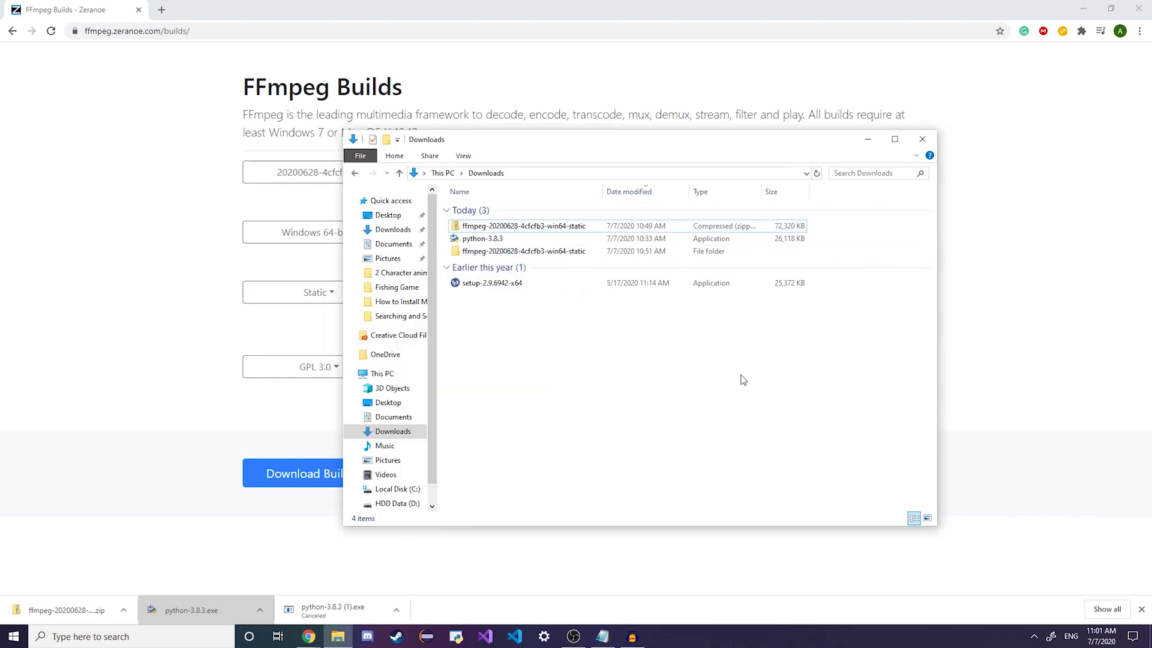
double_click(554, 255)
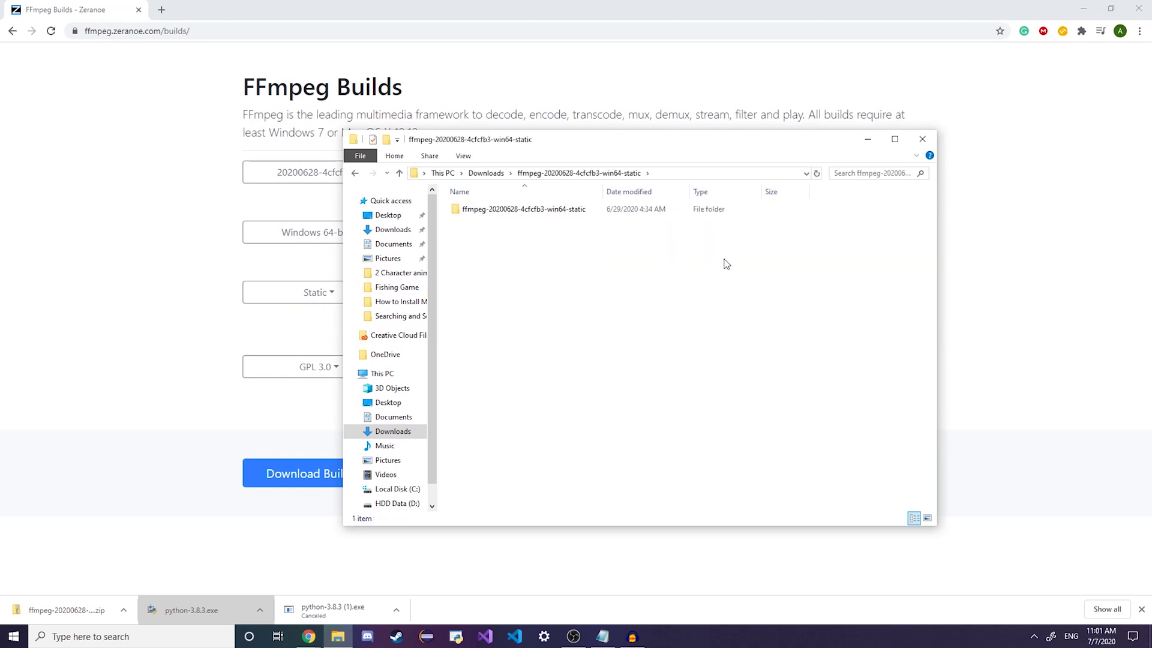
left_click(560, 213)
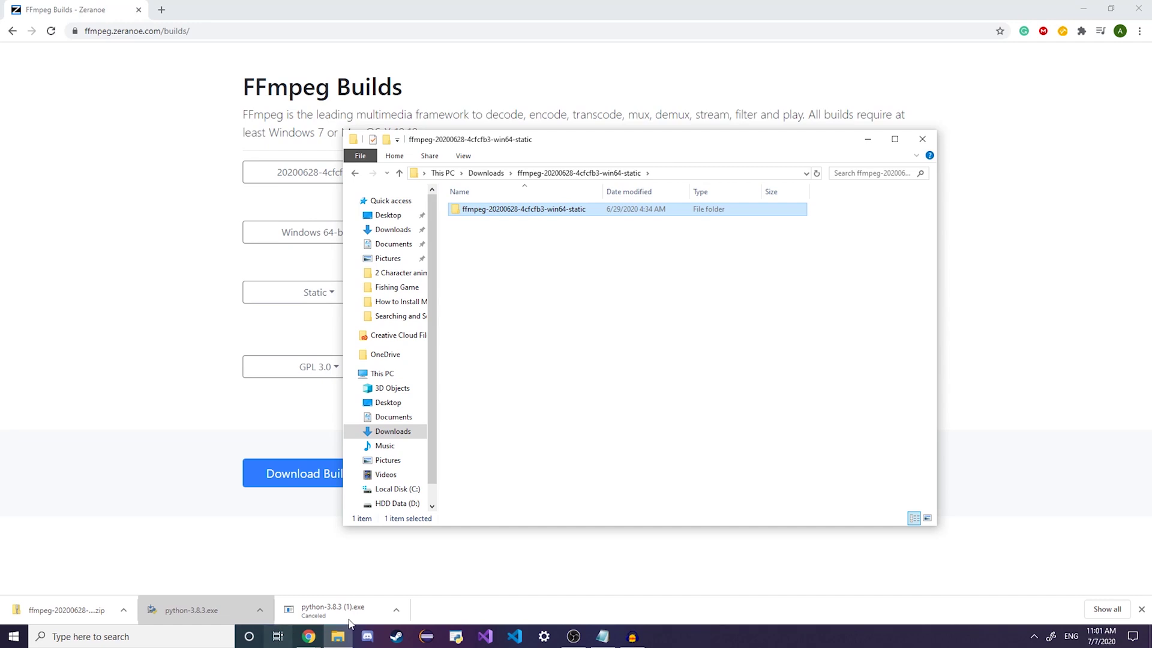
right_click(339, 637)
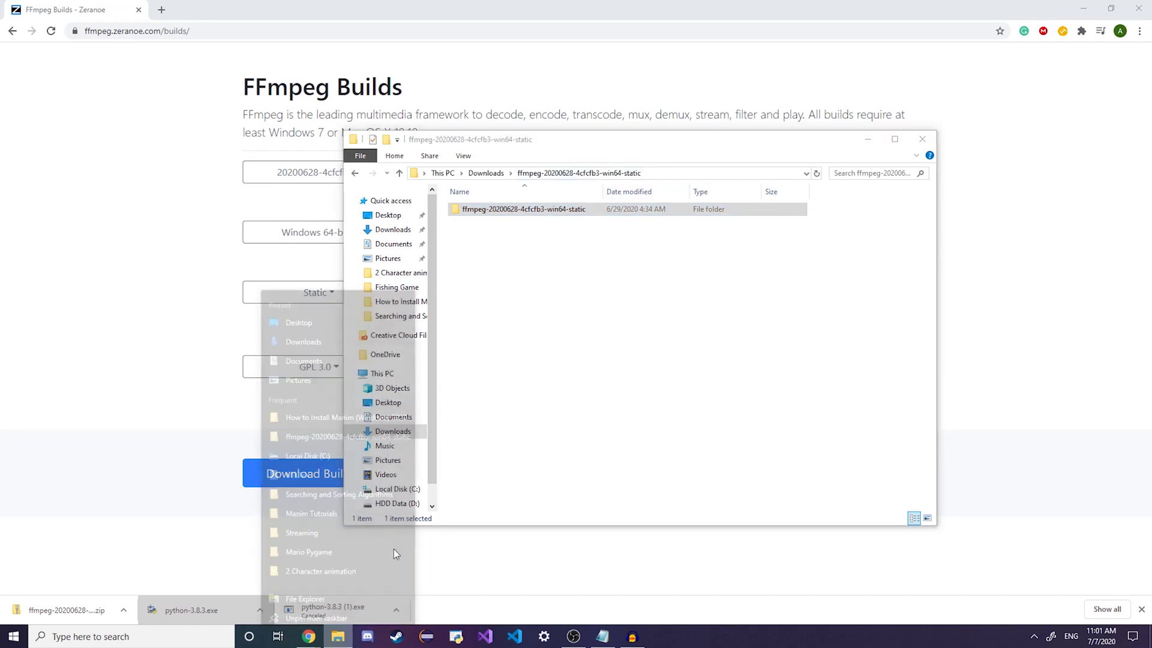
Create a new folder named FFmpeg on C: and drag the ffmpeg-static folder into it
left_click(340, 576)
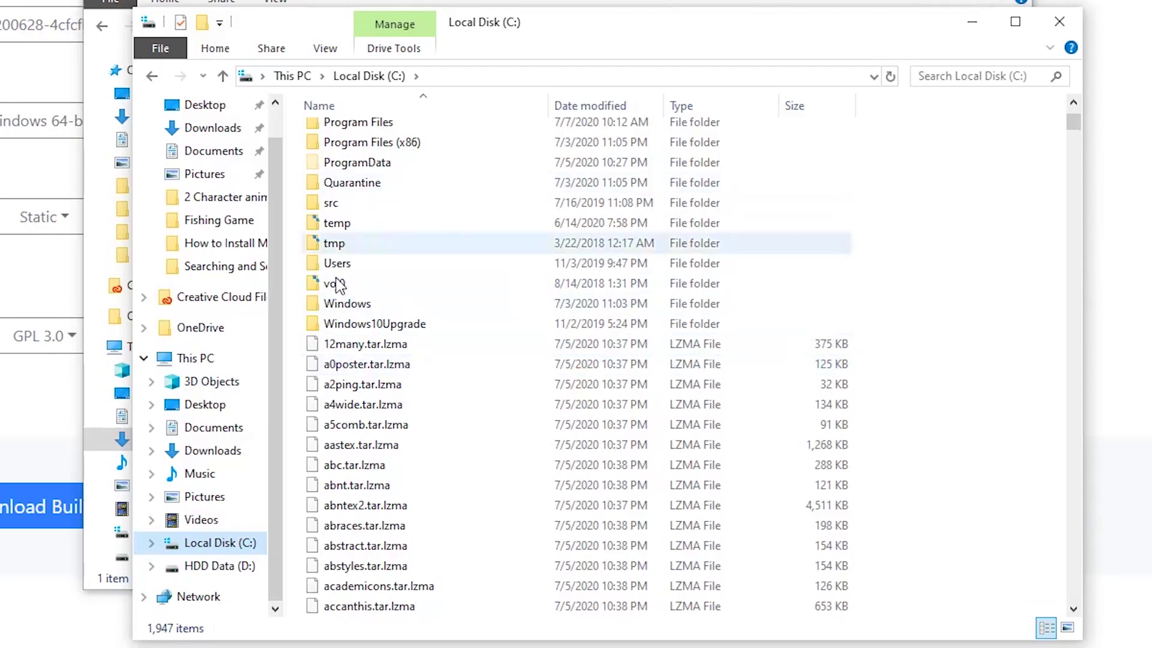
scroll(581, 336, "up", 5)
scroll(606, 420, "down", 2)
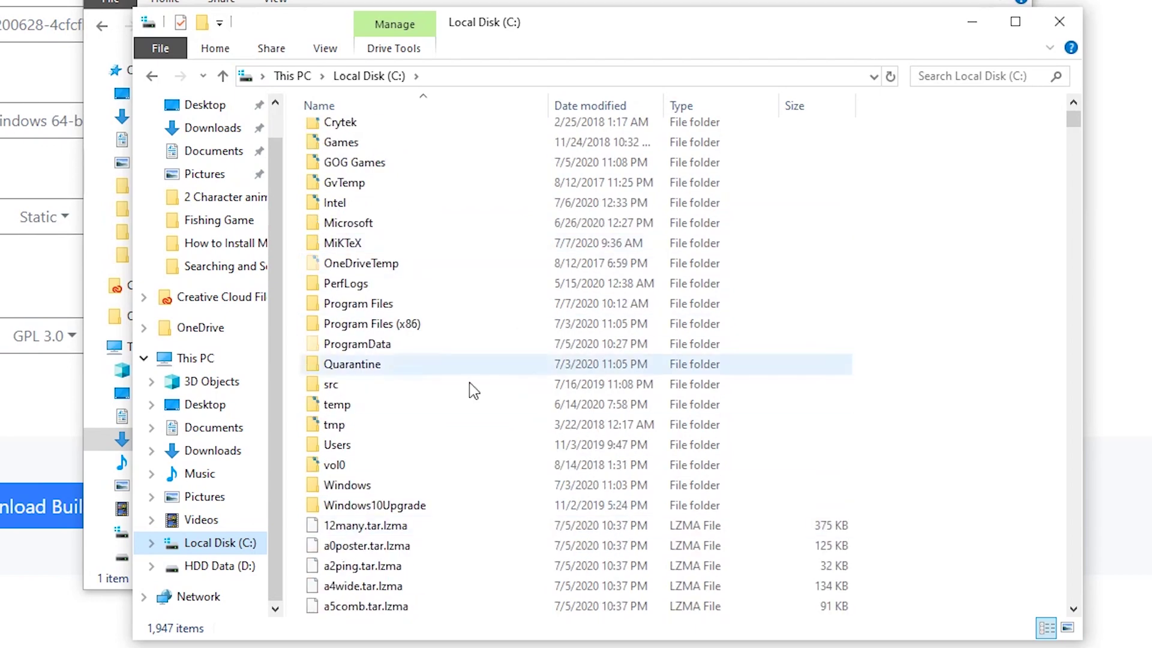
right_click(928, 277)
mouse_move(864, 543)
left_click(997, 563)
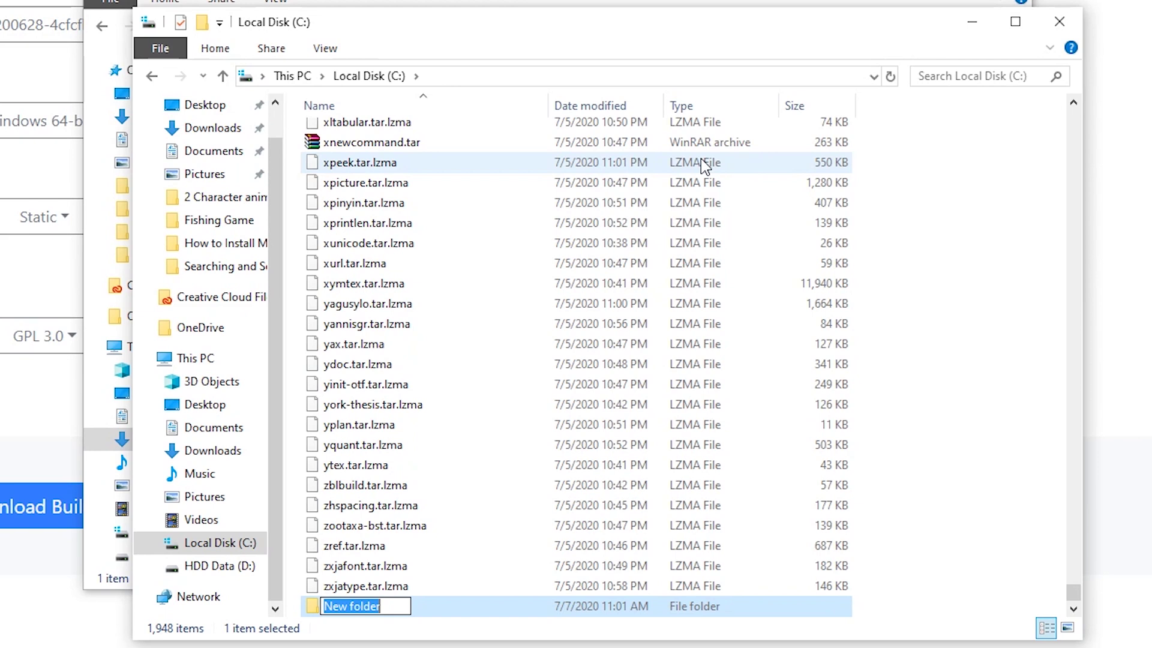
type("FFm")
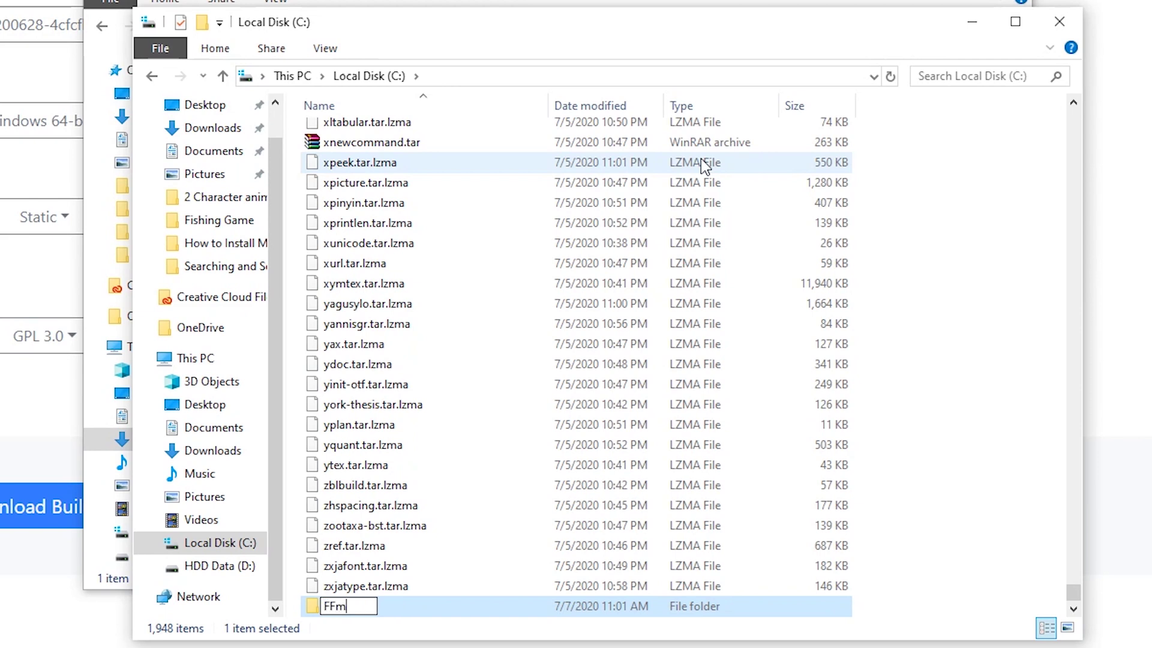
type("peg")
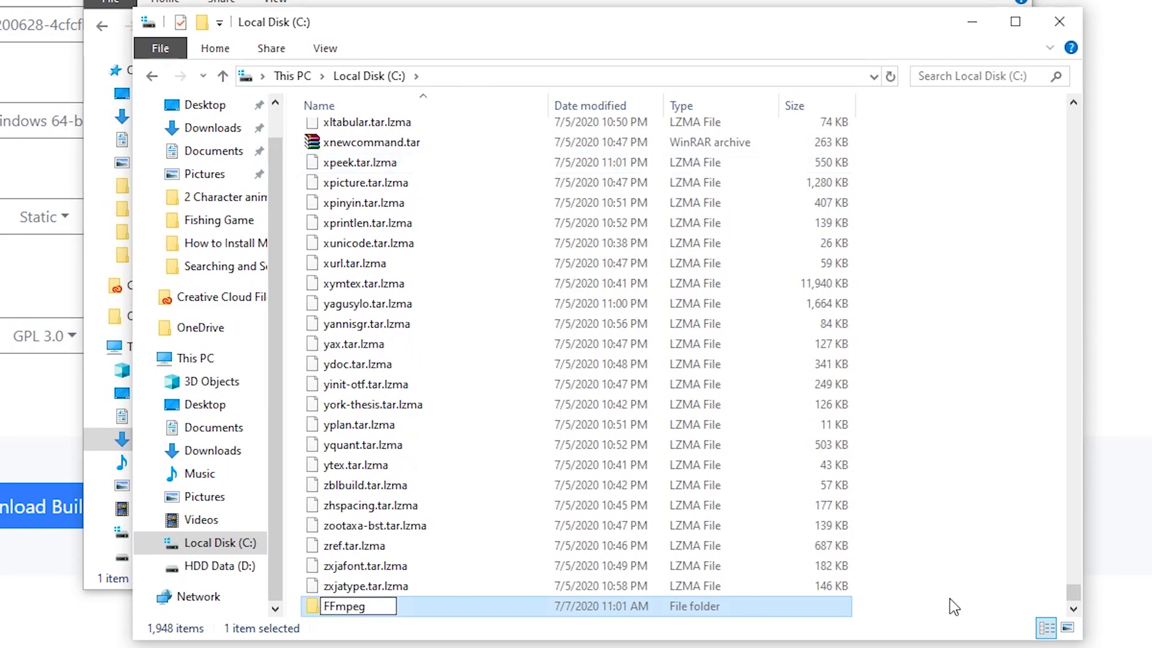
key("Return")
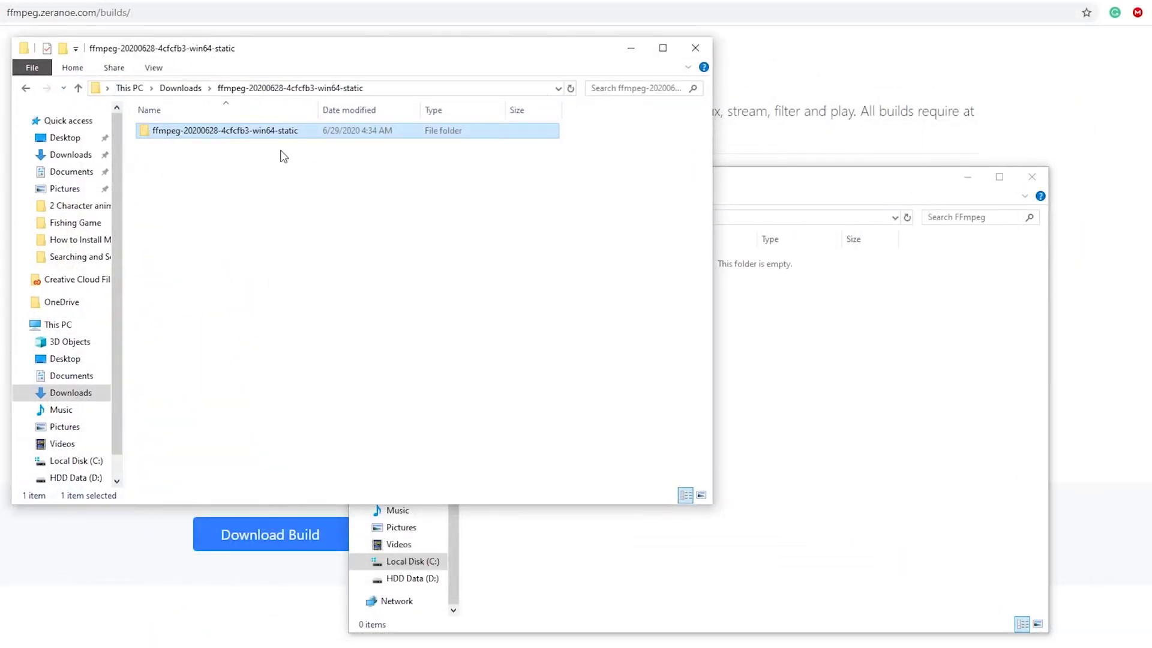
left_click_drag(261, 135, 876, 387)
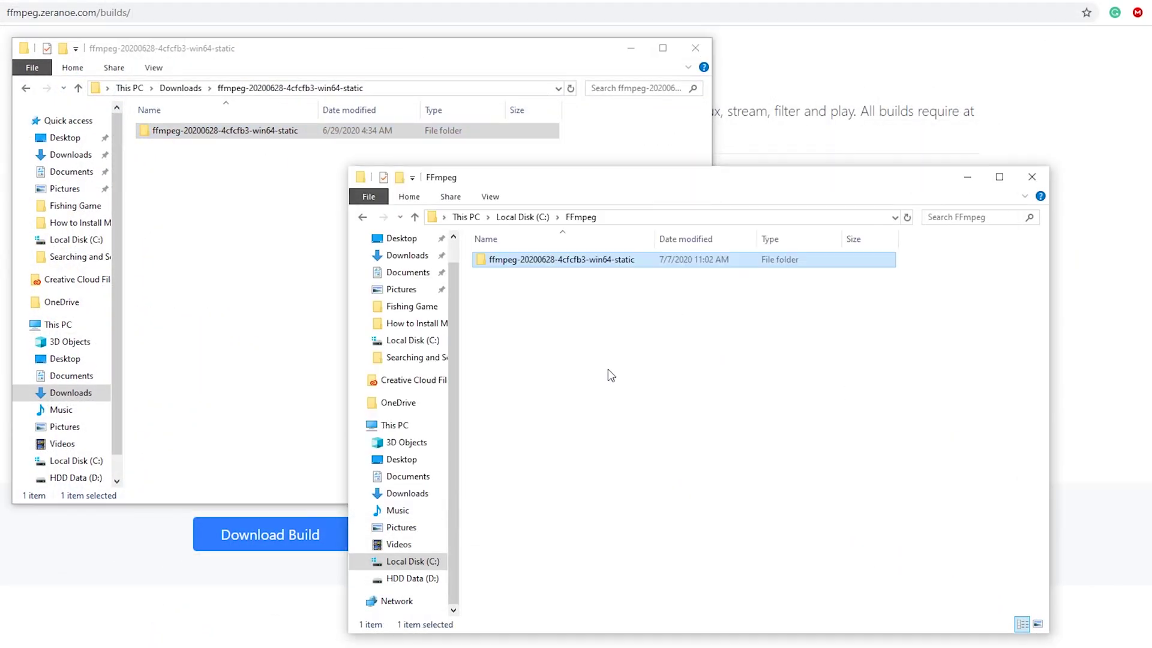
Open the copied build's bin folder and select ffmpeg, ffplay and ffprobe
left_click(696, 48)
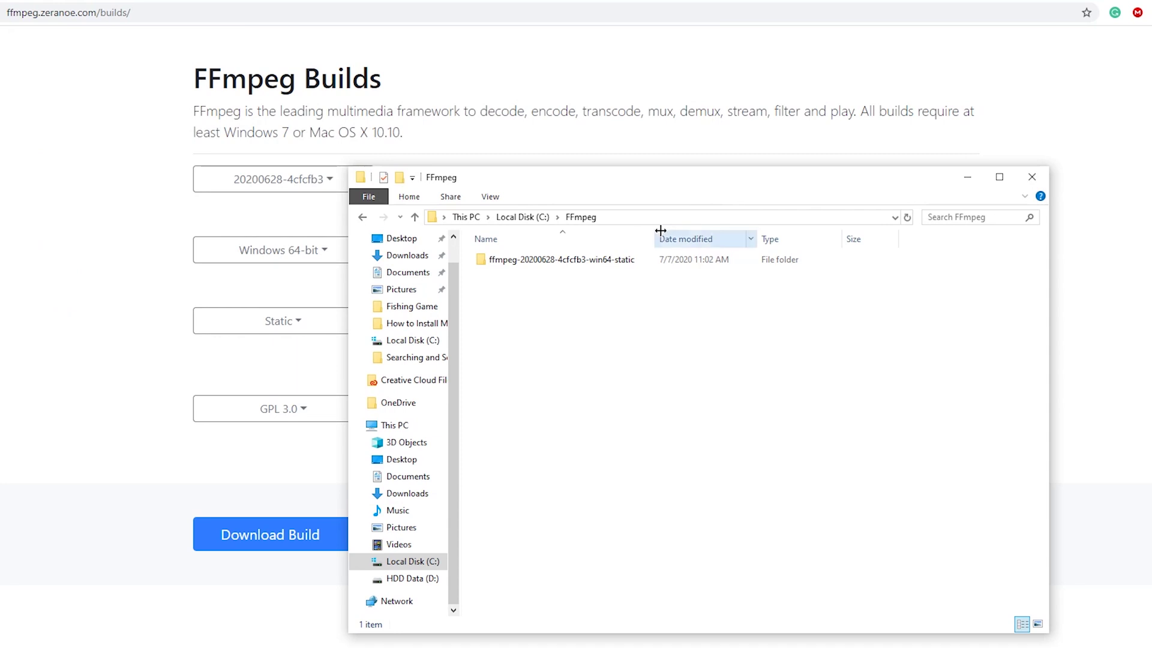
double_click(608, 265)
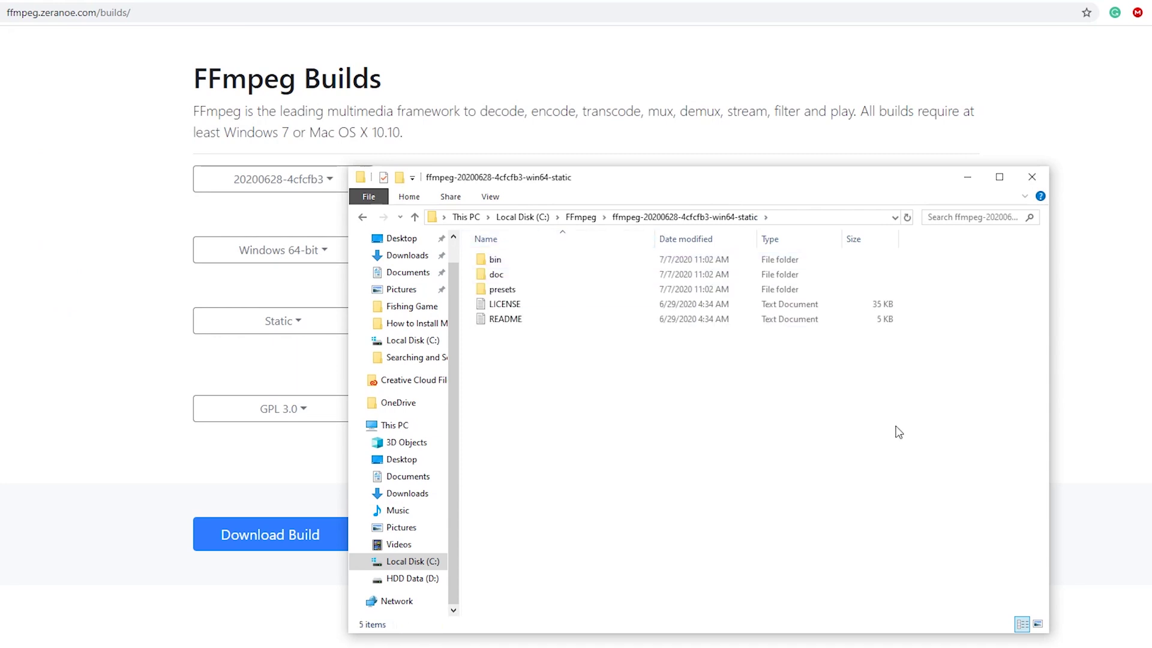
double_click(599, 259)
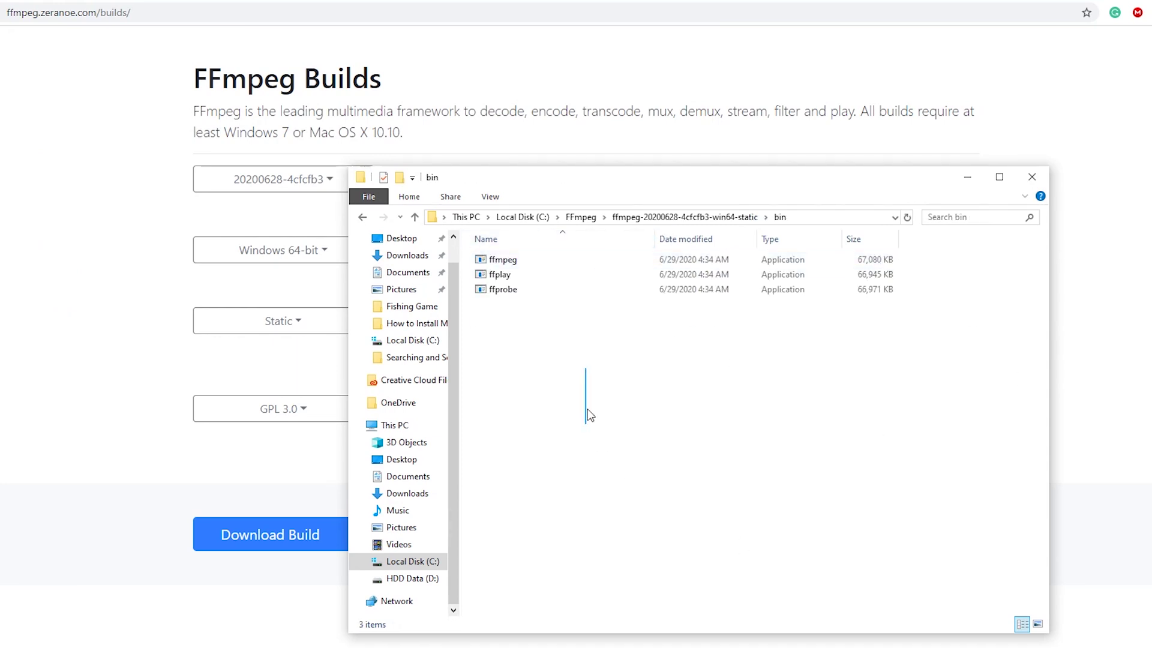
left_click_drag(587, 412, 546, 249)
left_click_drag(656, 394, 600, 252)
left_click(828, 347)
left_click_drag(817, 398, 671, 124)
left_click(779, 388)
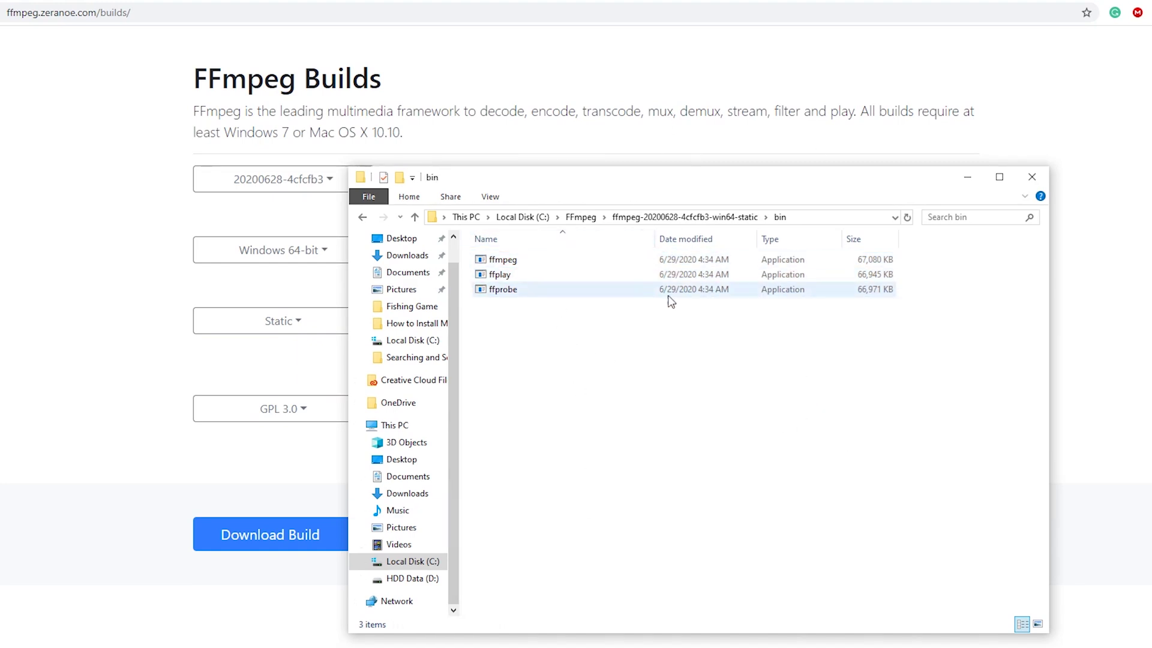
Show the bin folder's full path in the address bar to copy it
left_click(831, 219)
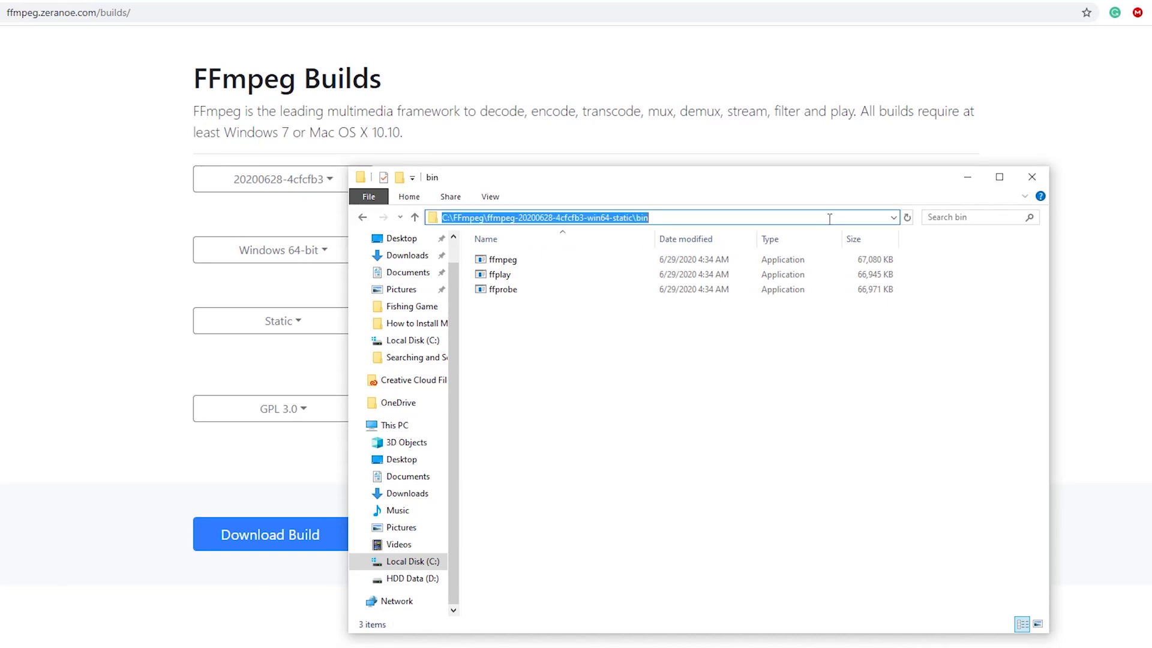
left_click(717, 440)
left_click(831, 218)
key("ctrl+c")
left_click(729, 397)
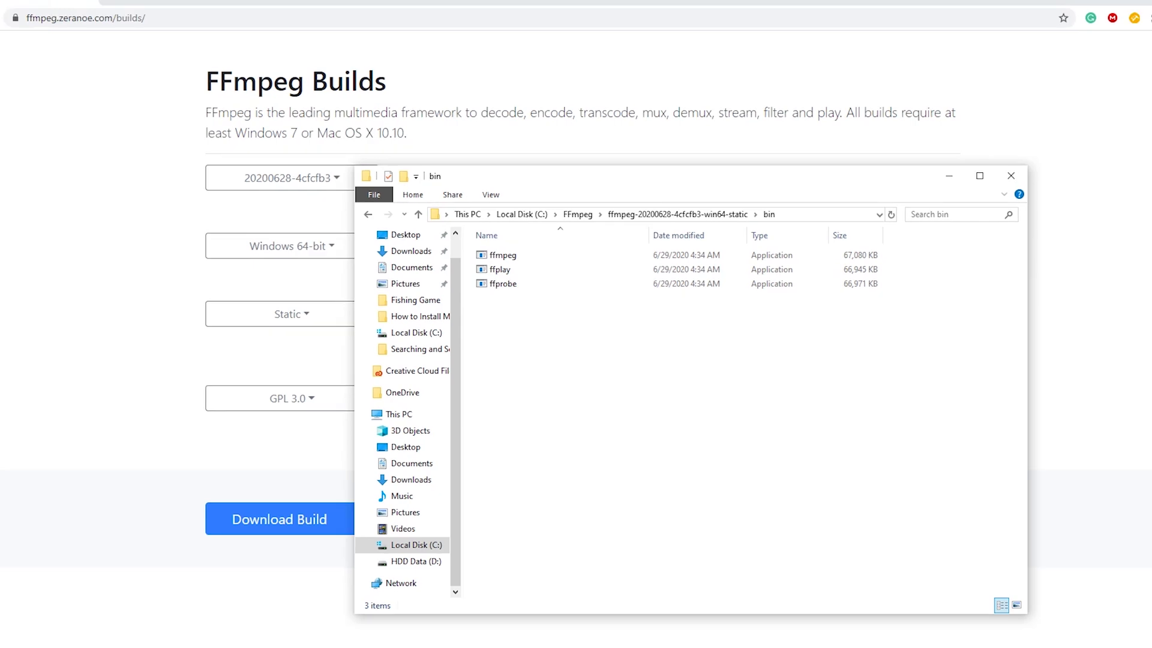
left_click(0, 647)
Search 'env' and open the system Path variable from Environment Variables for editing
type("e")
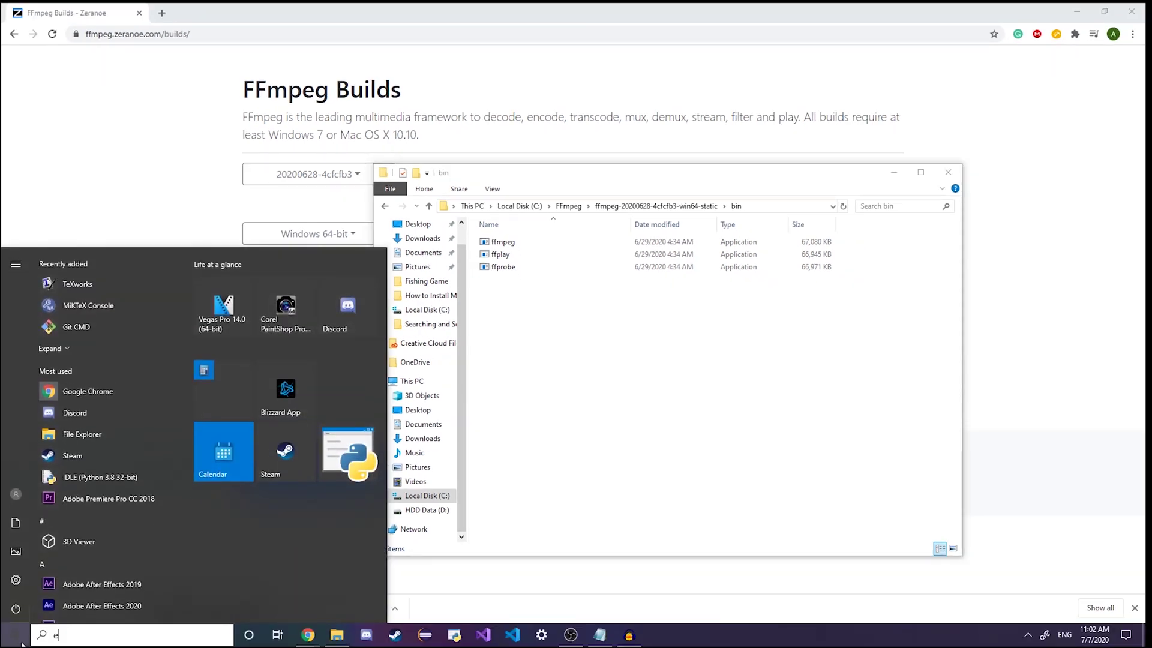
type("nv")
left_click(126, 319)
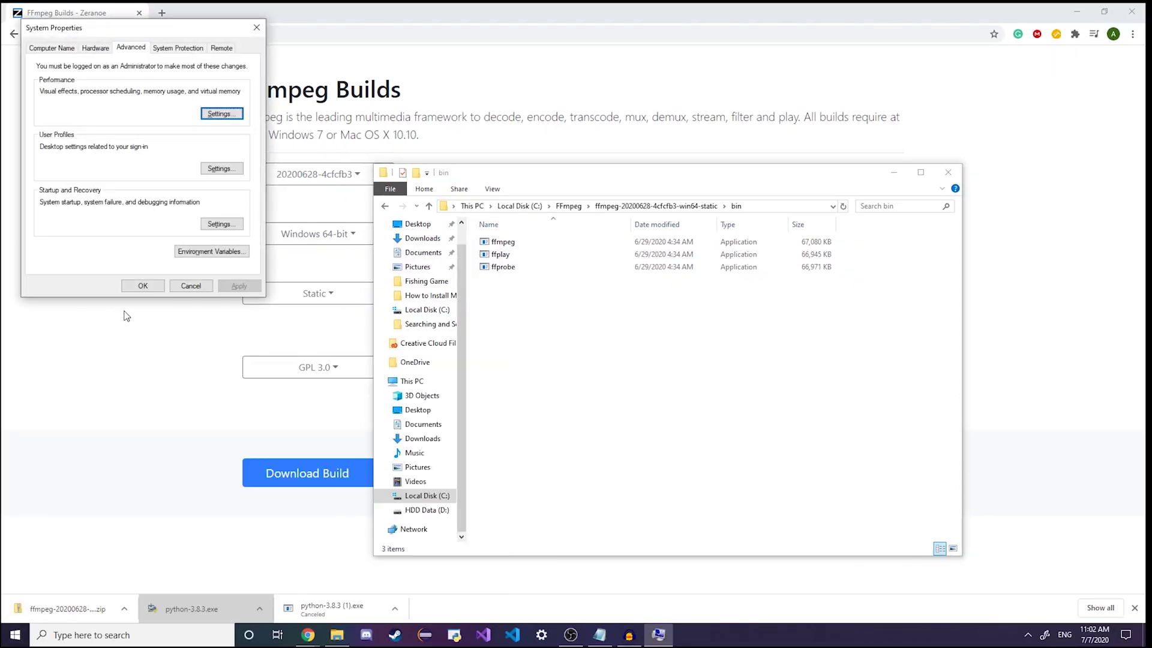
left_click(221, 250)
left_click_drag(482, 147, 289, 77)
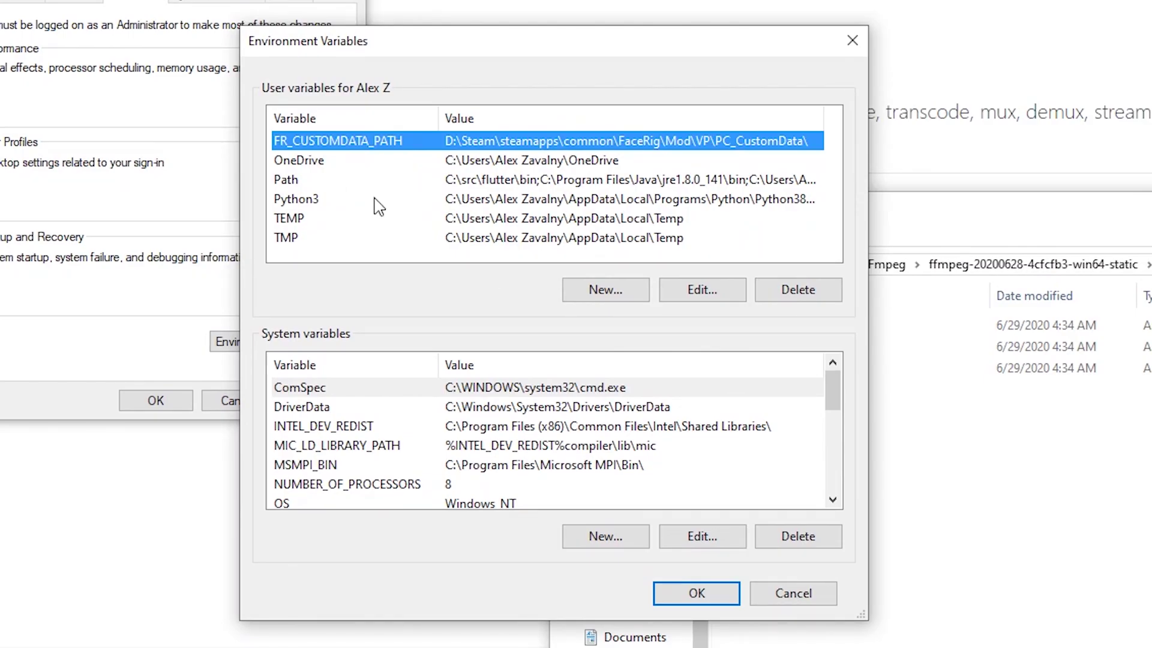
left_click(324, 180)
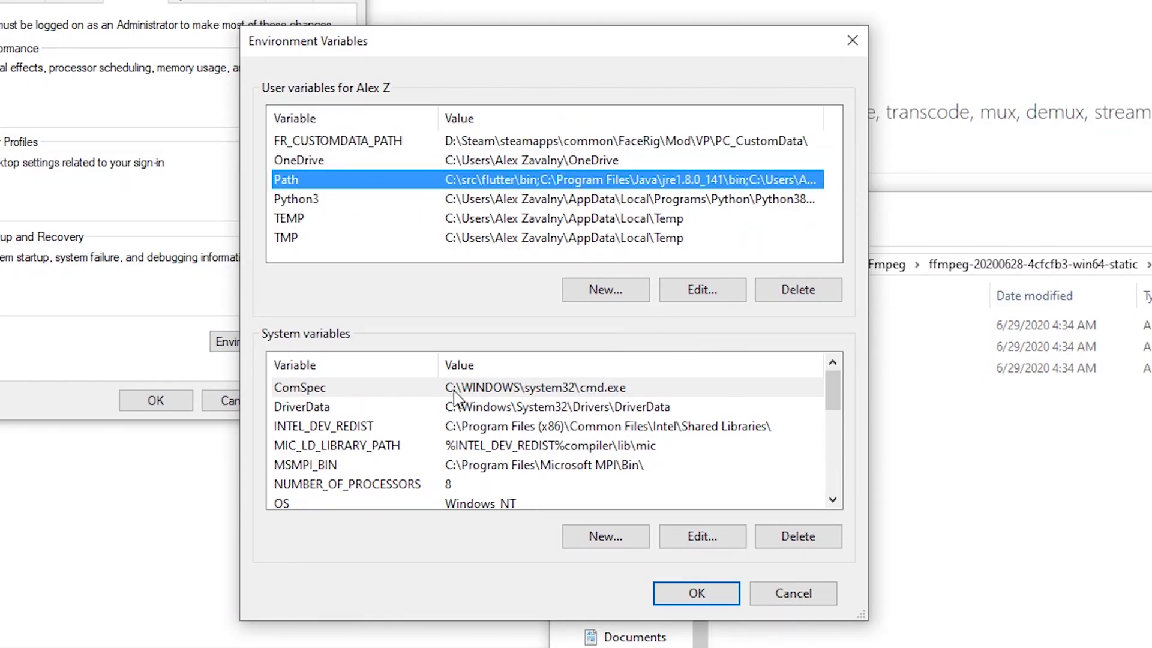
scroll(349, 447, "down", 1)
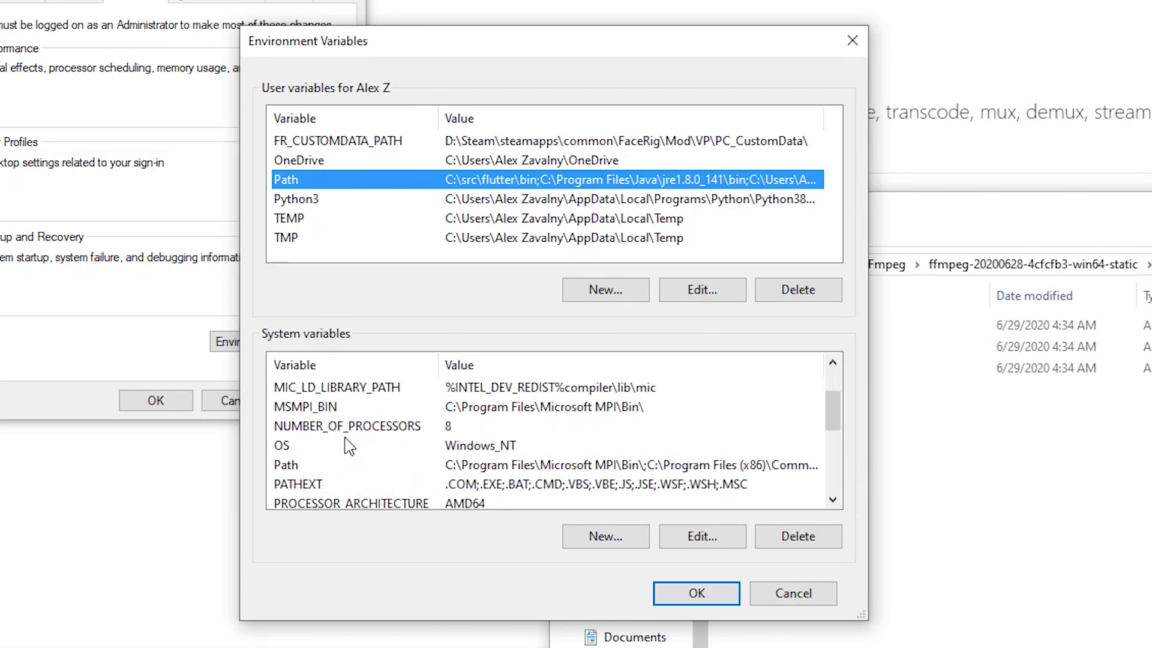
scroll(363, 472, "up", 1)
scroll(356, 495, "down", 1)
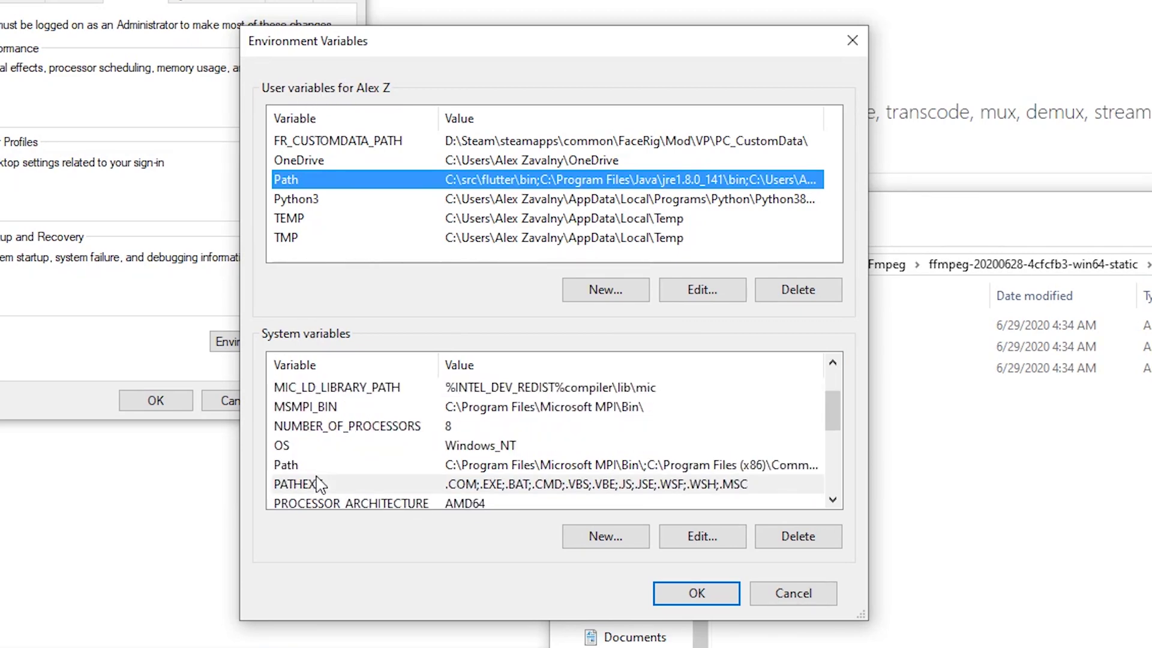
left_click(322, 466)
double_click(322, 460)
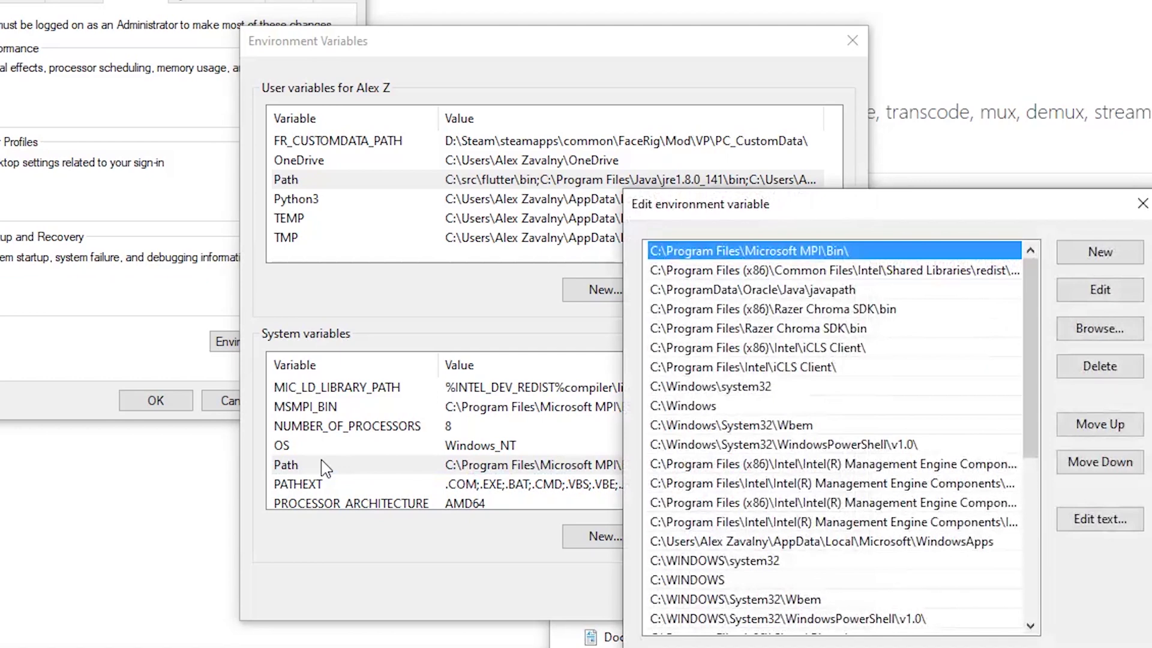
Add a new Path entry with the pasted C:\FFmpeg\ffmpeg-20200628-4cfcfb3-win64-static\bin path
scroll(996, 472, "down", 5)
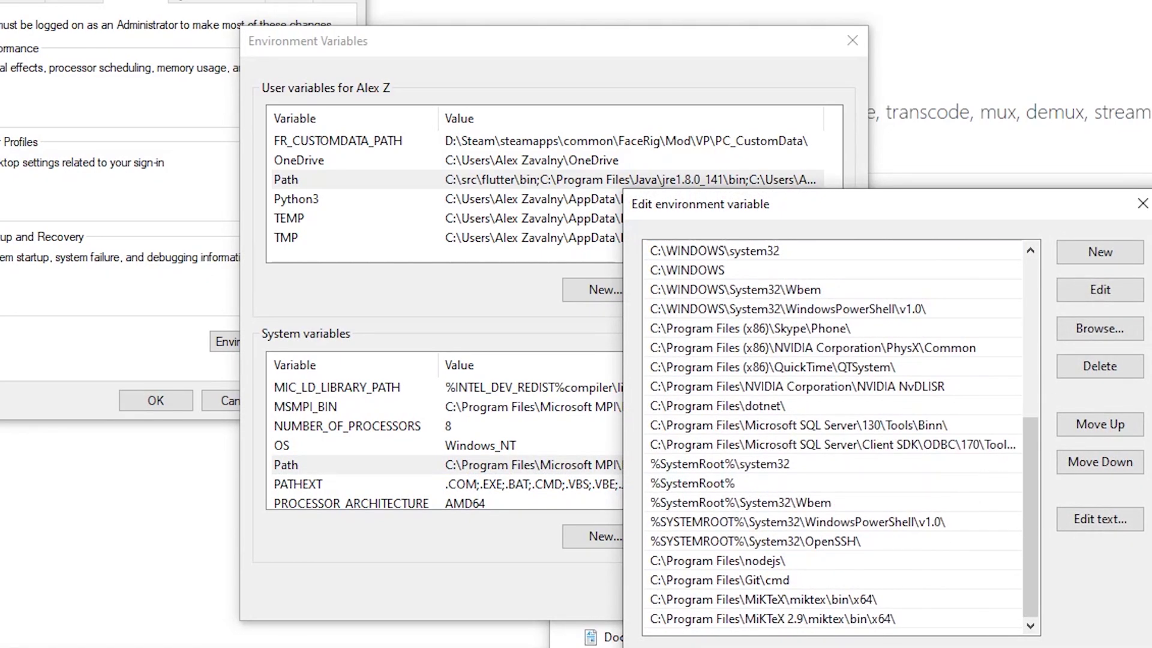
left_click(885, 615)
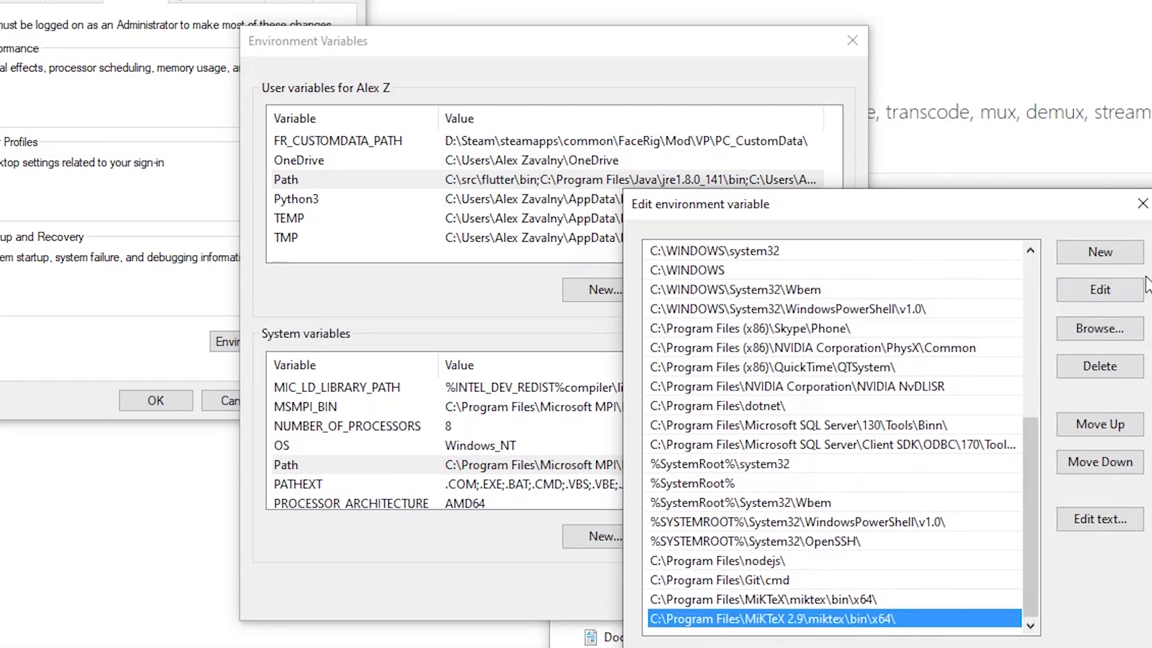
left_click(1102, 252)
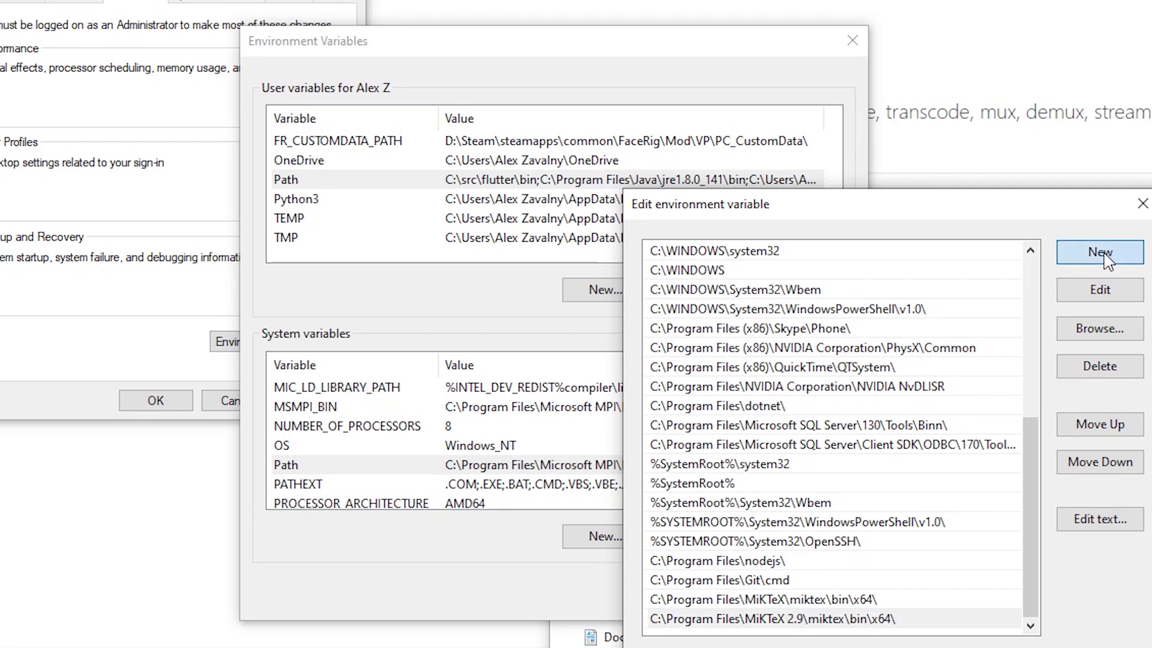
key("ctrl+v")
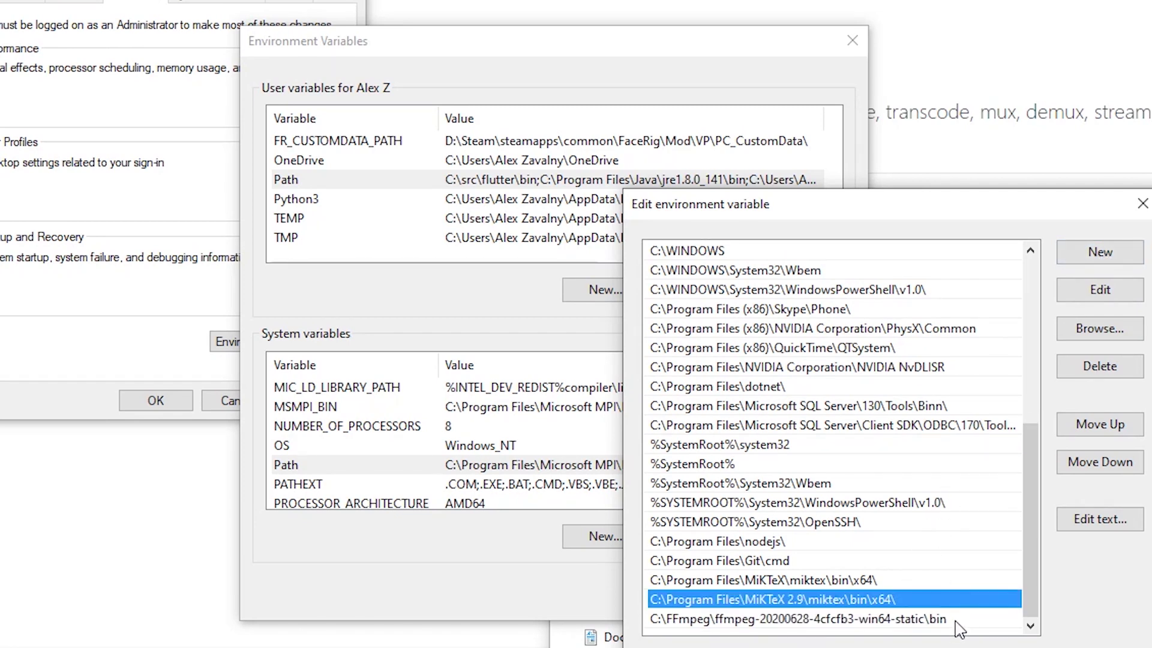
key("Return")
Save the edited Path entries and confirm the Environment Variables changes
left_click_drag(827, 207, 511, 58)
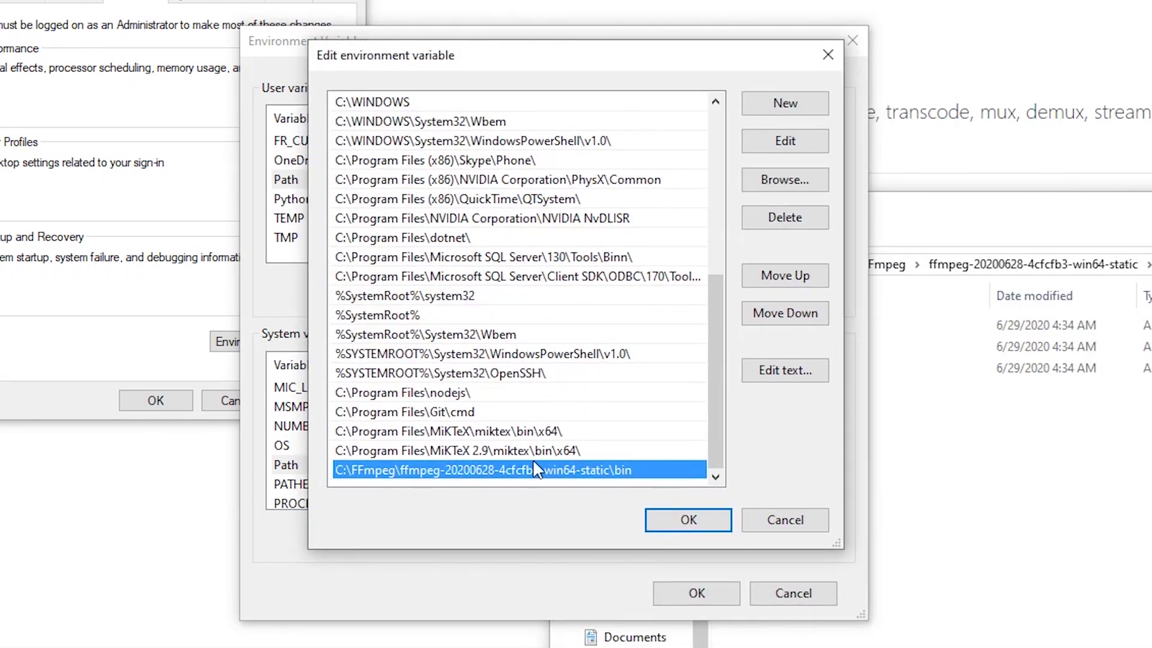
left_click(1028, 271)
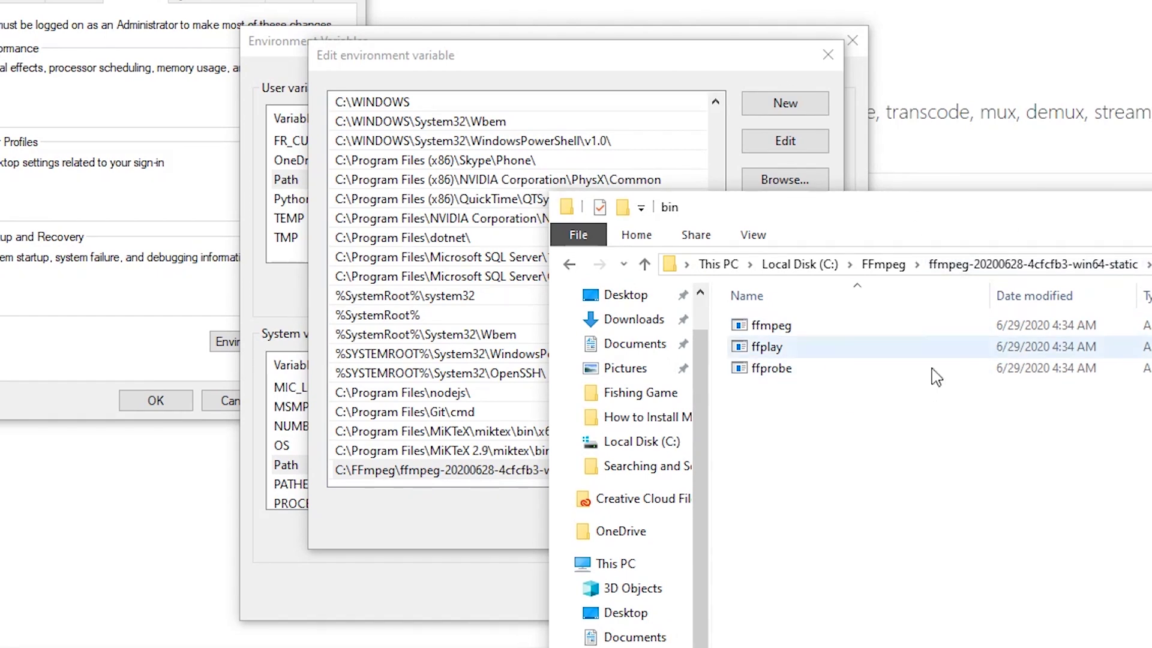
left_click_drag(1141, 605, 1024, 259)
left_click(970, 532)
left_click(451, 534)
left_click(695, 526)
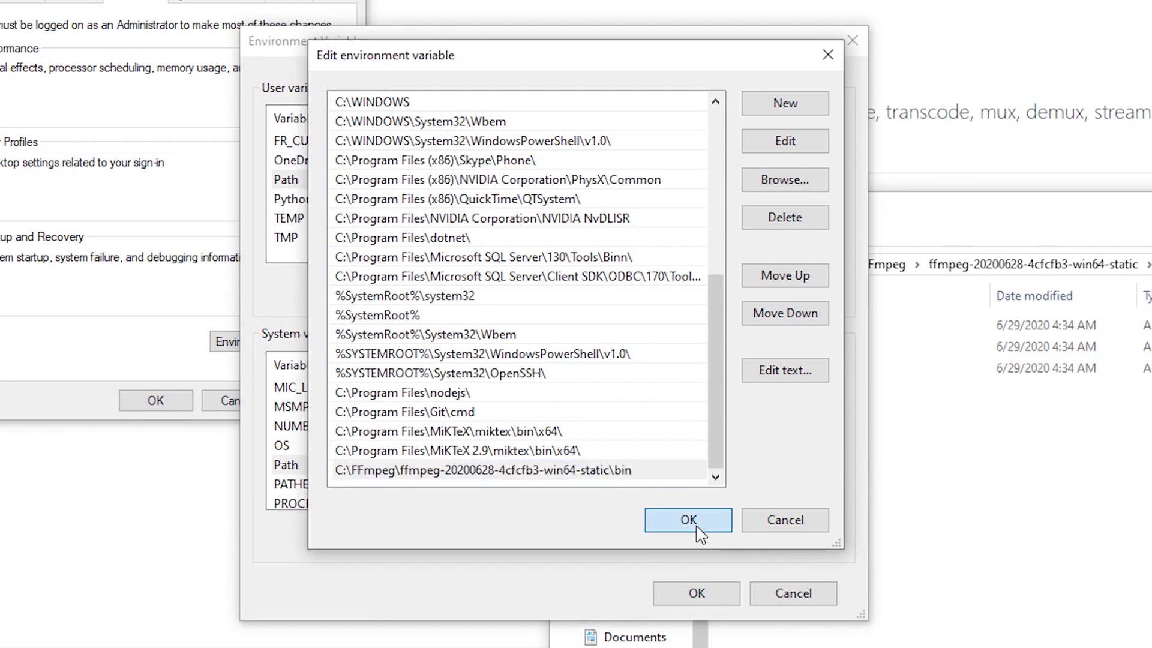
left_click(696, 594)
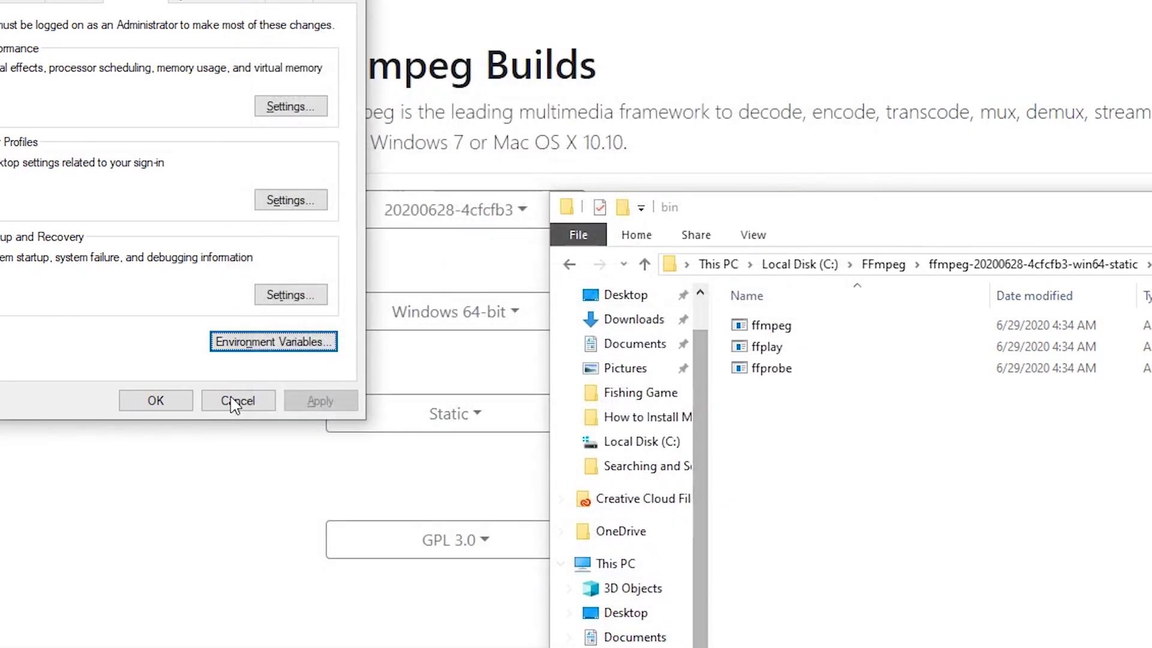
Keep the Path changes by closing System Properties, then launch Command Prompt
left_click(157, 400)
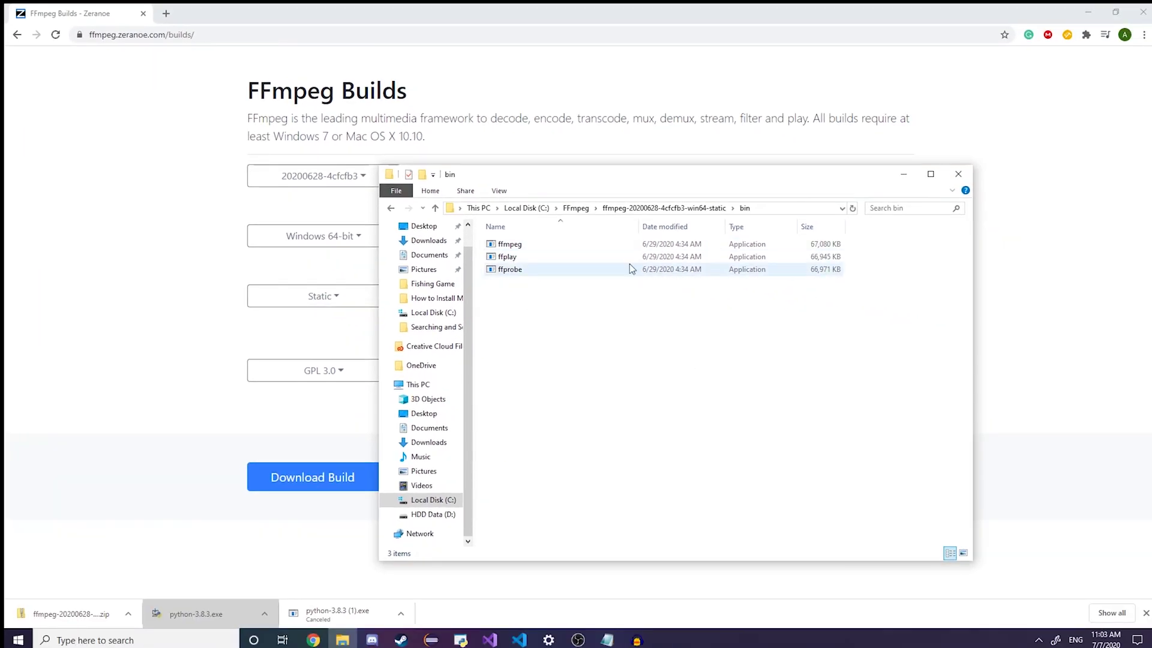
left_click(18, 641)
type("cmd")
key("Return")
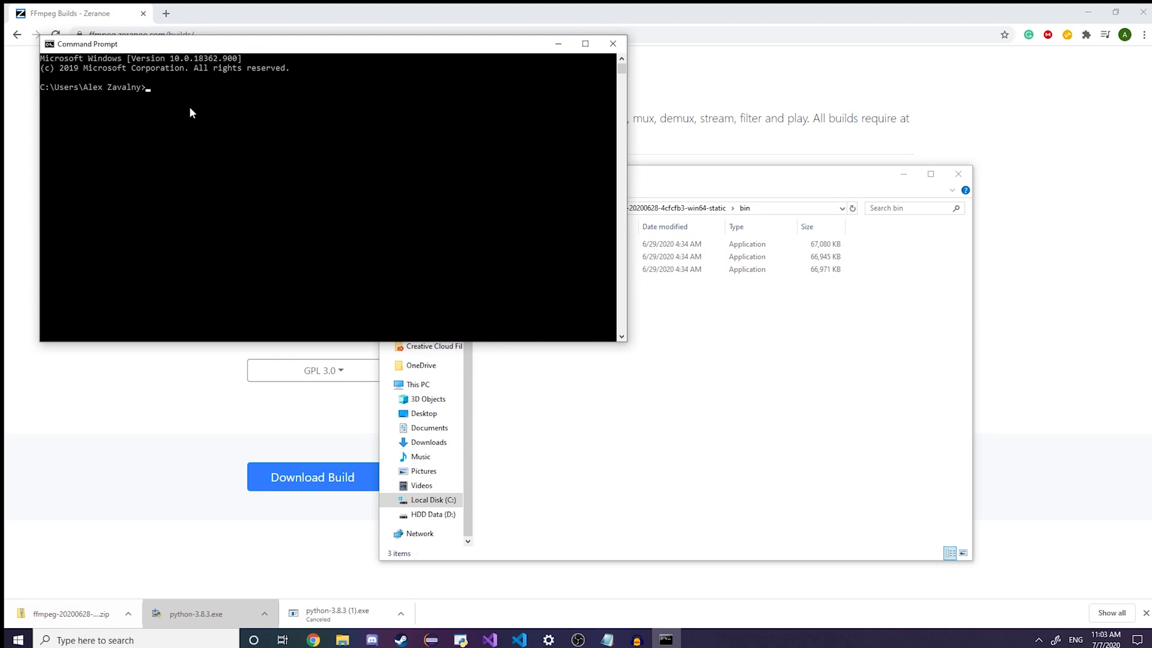
Run ffmpeg and confirm it prints version git-2020-06-28-4cfcfb3 and its build configuration
left_click_drag(138, 51, 462, 175)
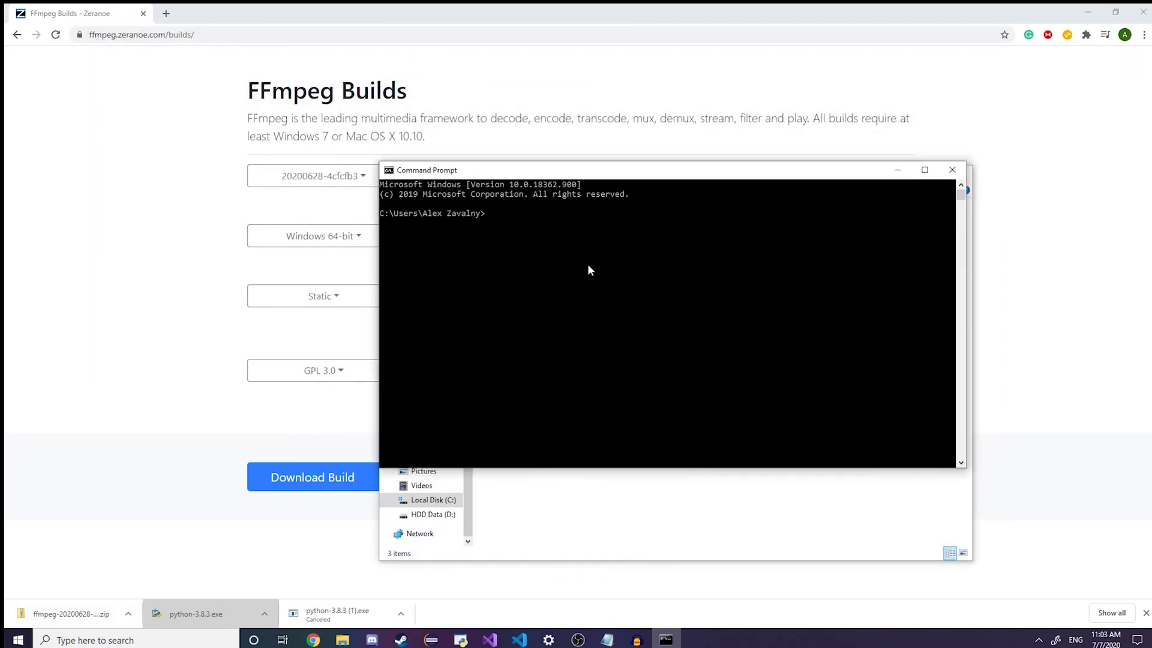
type("ffmpeg")
key("Return")
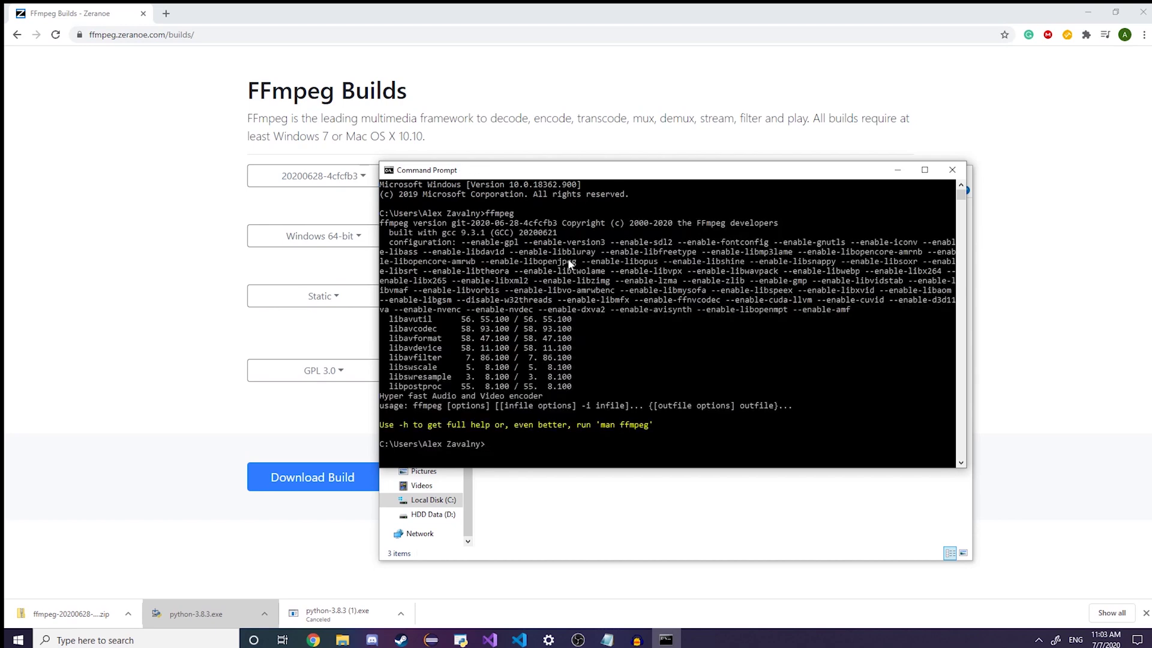
scroll(479, 319, "down", 2)
scroll(500, 342, "up", 2)
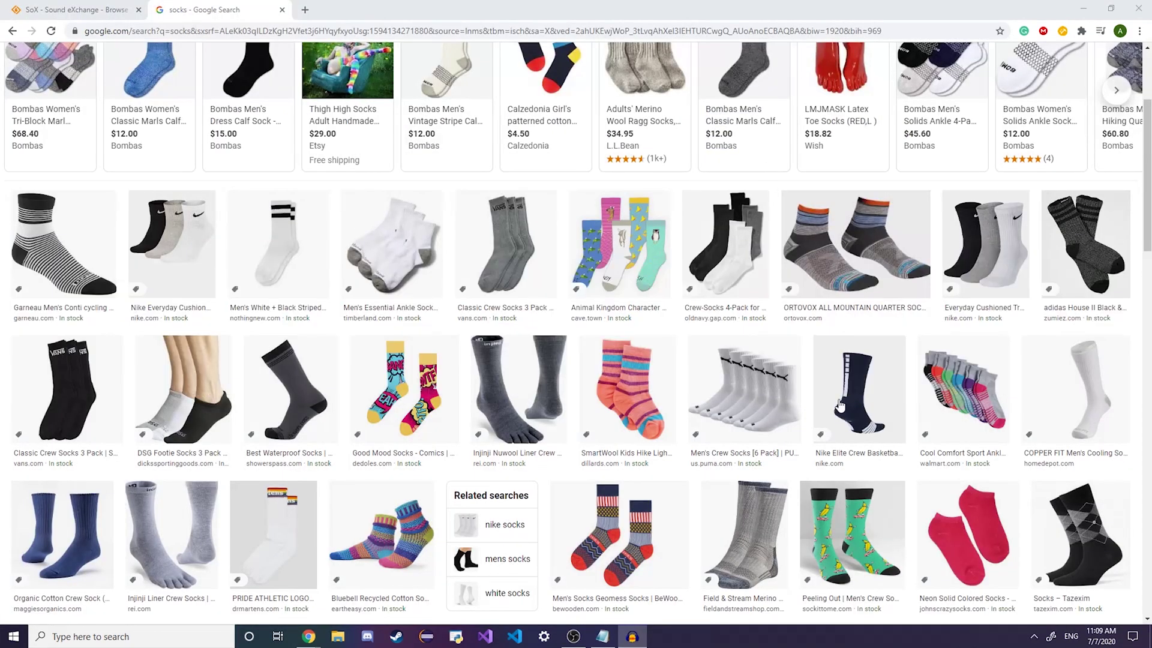
Close the stray browser tabs, then download sox-14.4.2-win32.exe and launch its installer
scroll(890, 315, "up", 2)
scroll(329, 288, "down", 9)
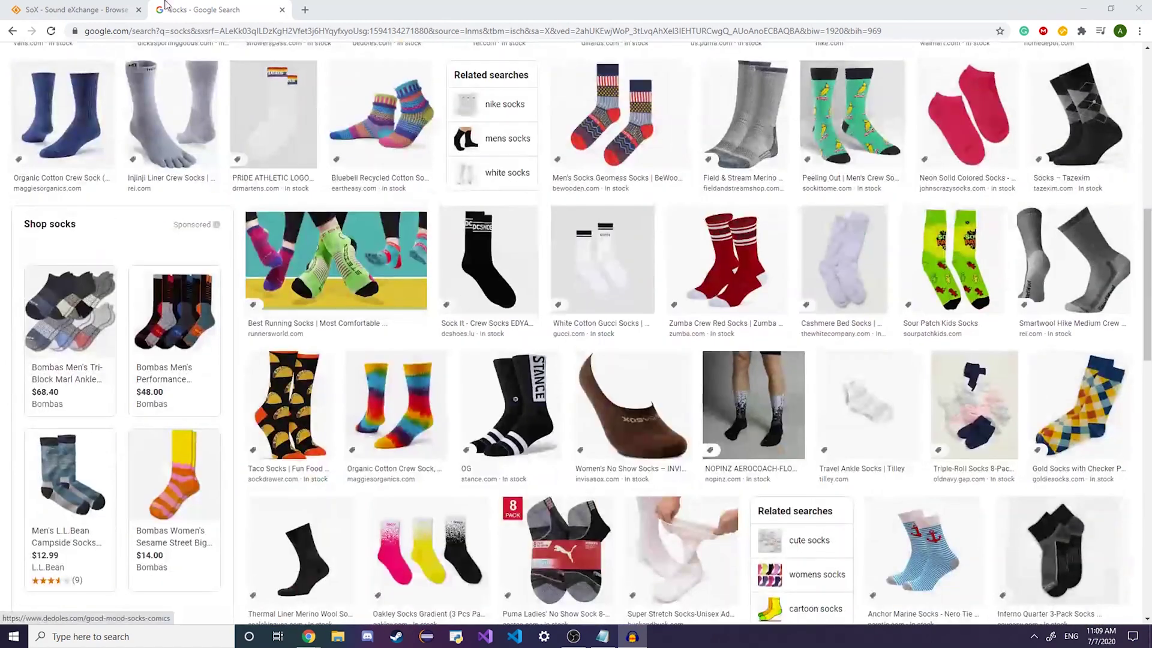
left_click(282, 9)
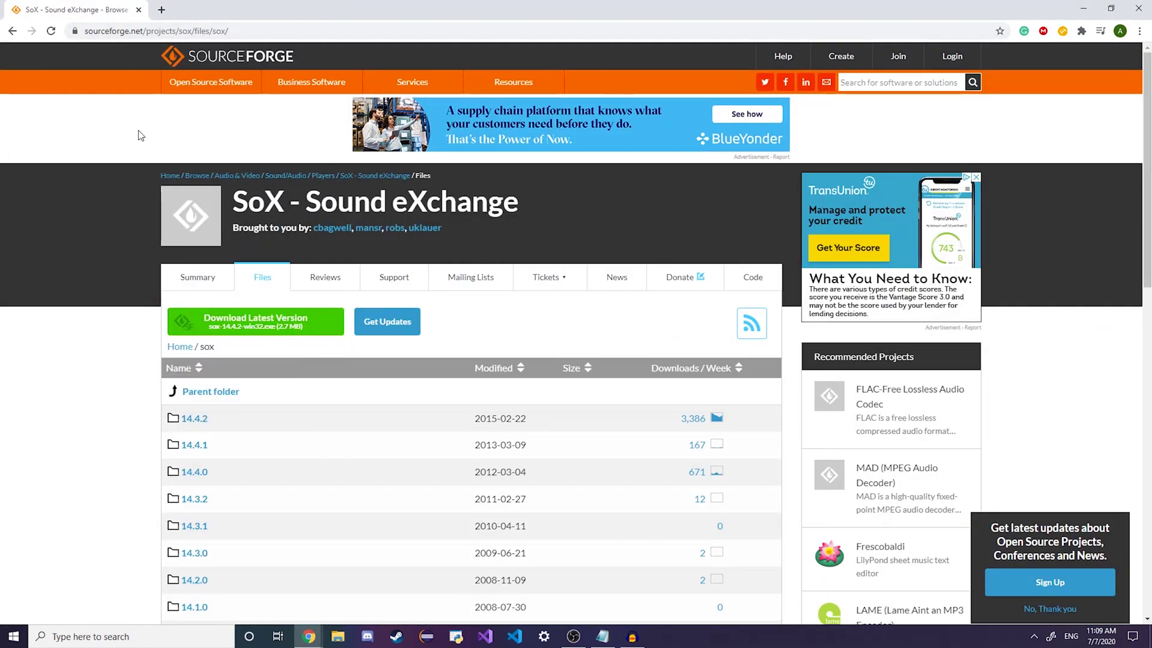
left_click(162, 9)
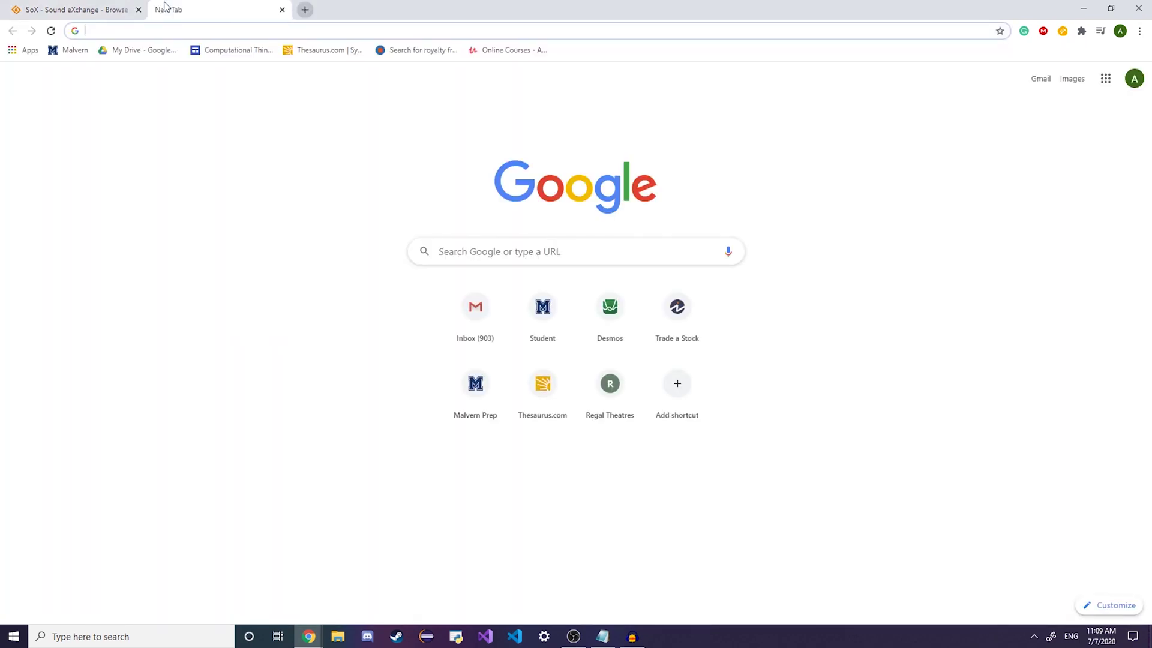
left_click(282, 10)
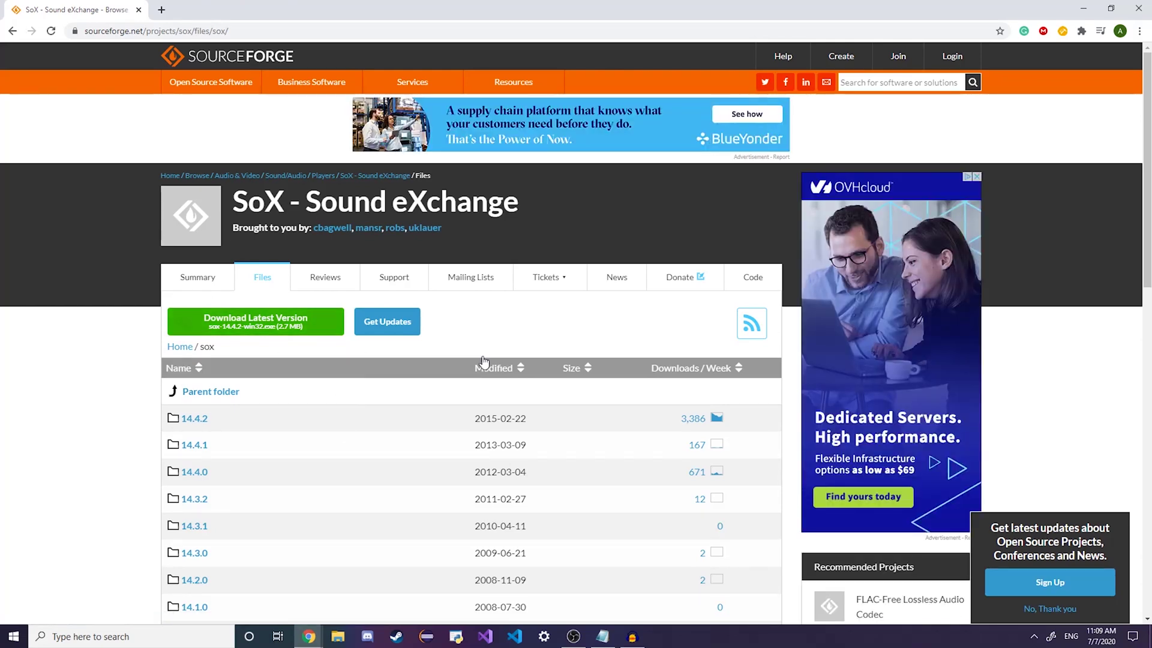
left_click(291, 330)
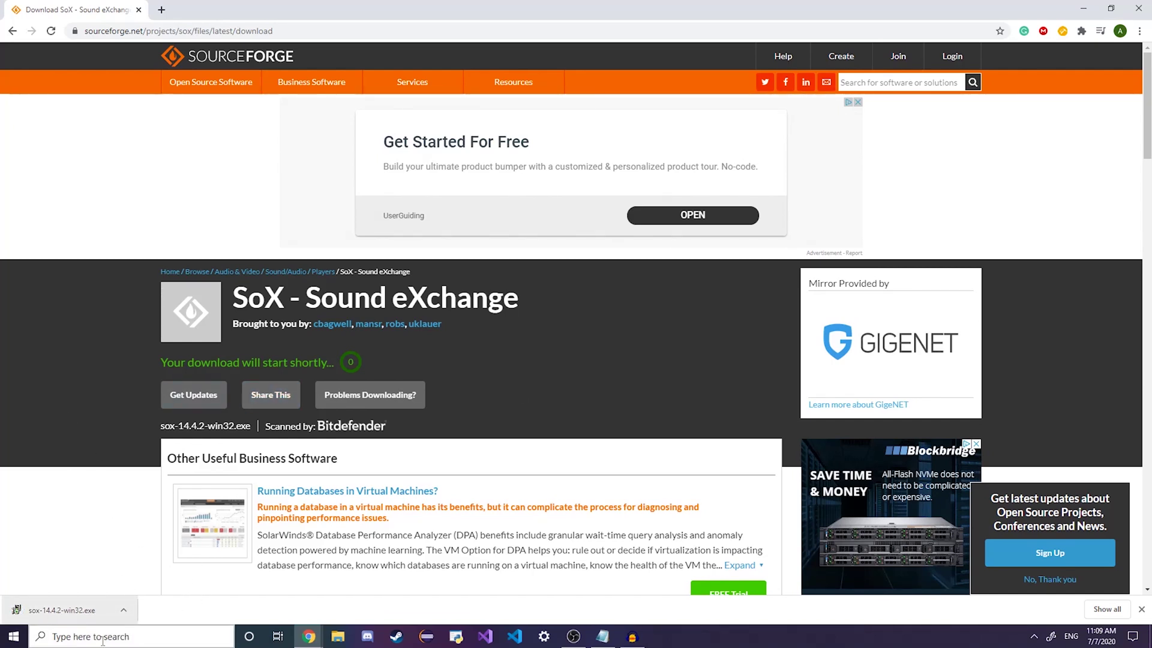
left_click(85, 612)
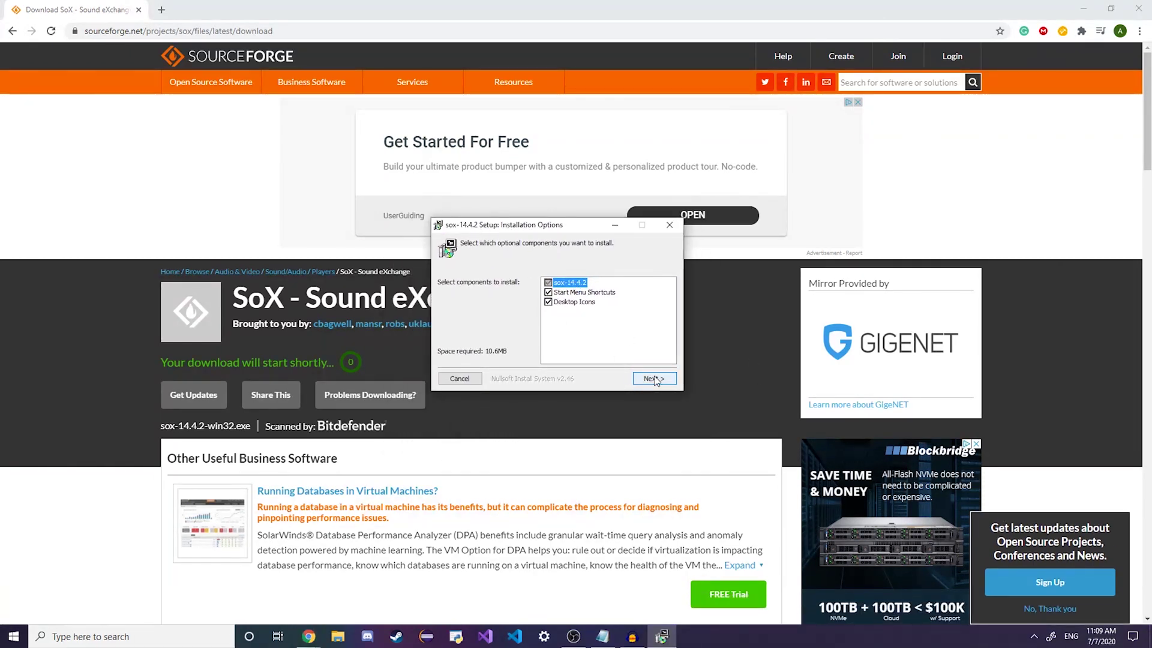
Untick Start Menu shortcuts and advance to the destination folder step
left_click(547, 292)
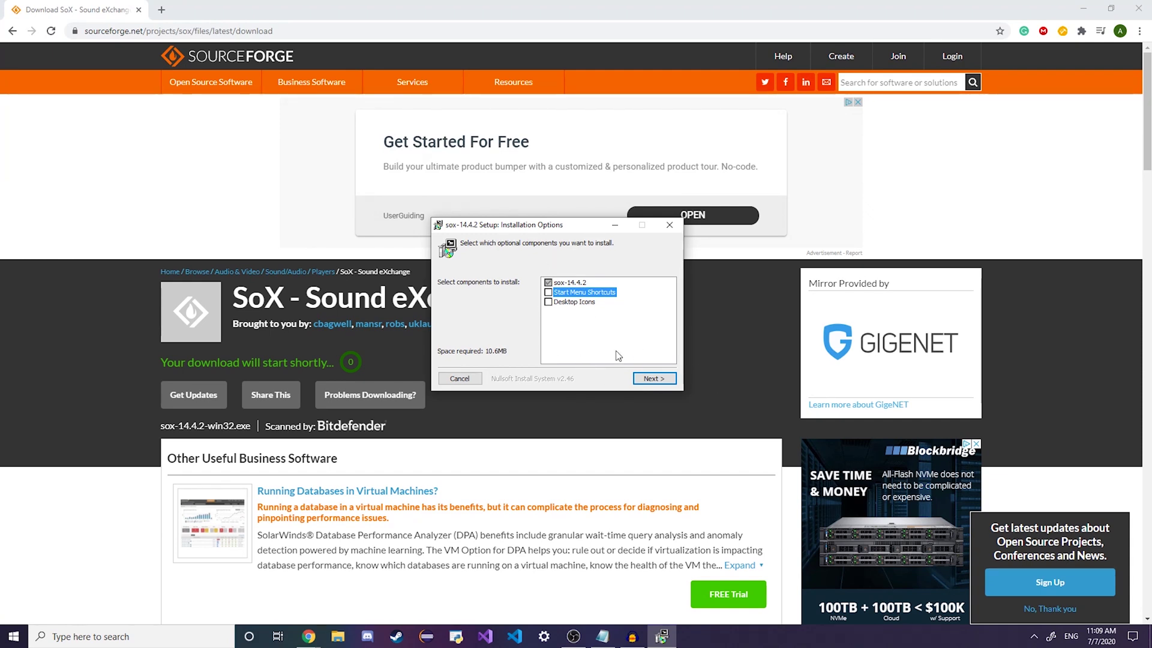
left_click(647, 379)
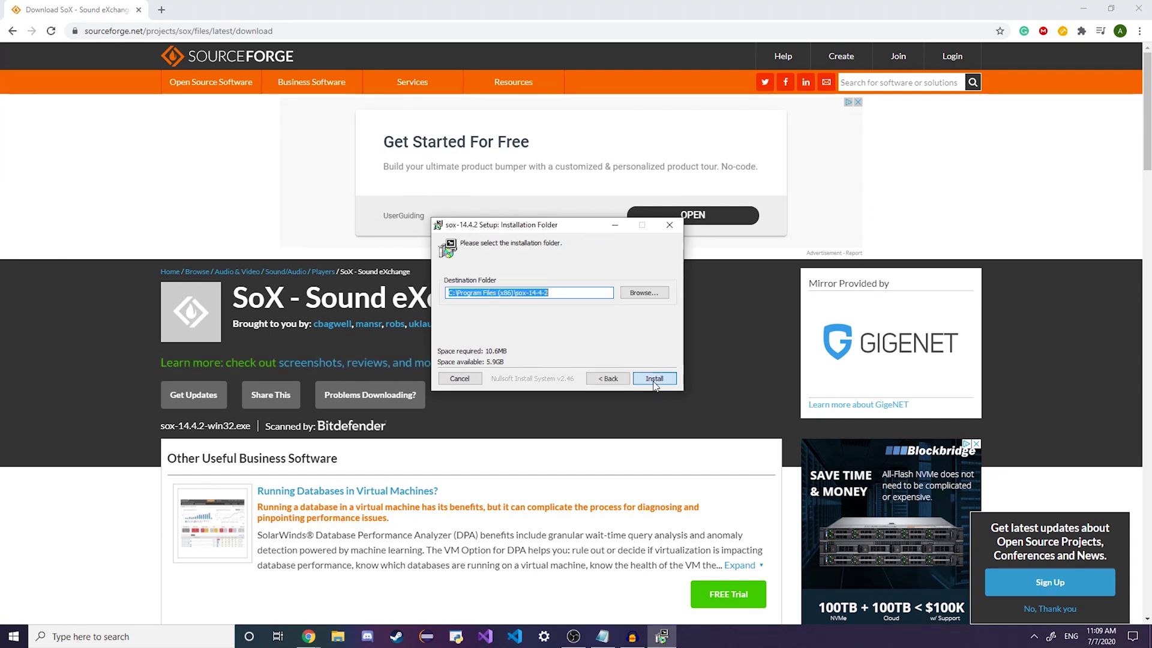
left_click(644, 293)
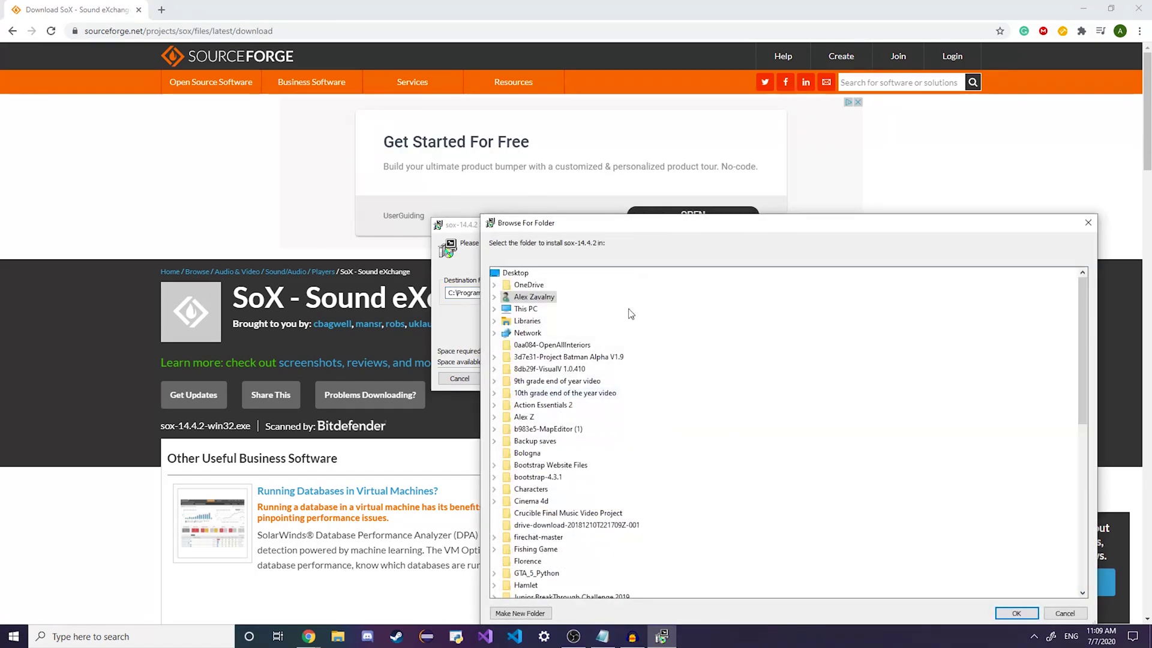
double_click(528, 296)
left_click(1087, 222)
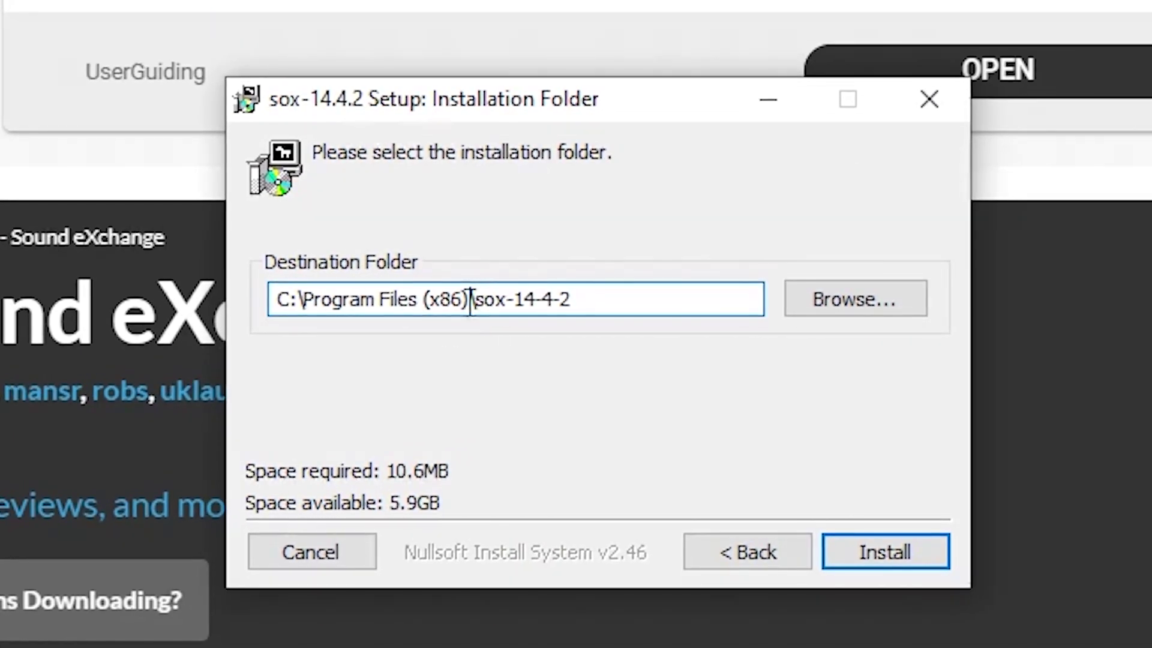
Shorten the destination to C:\sox-14-4-2, install SoX, and close the finished setup
left_click_drag(490, 296, 304, 293)
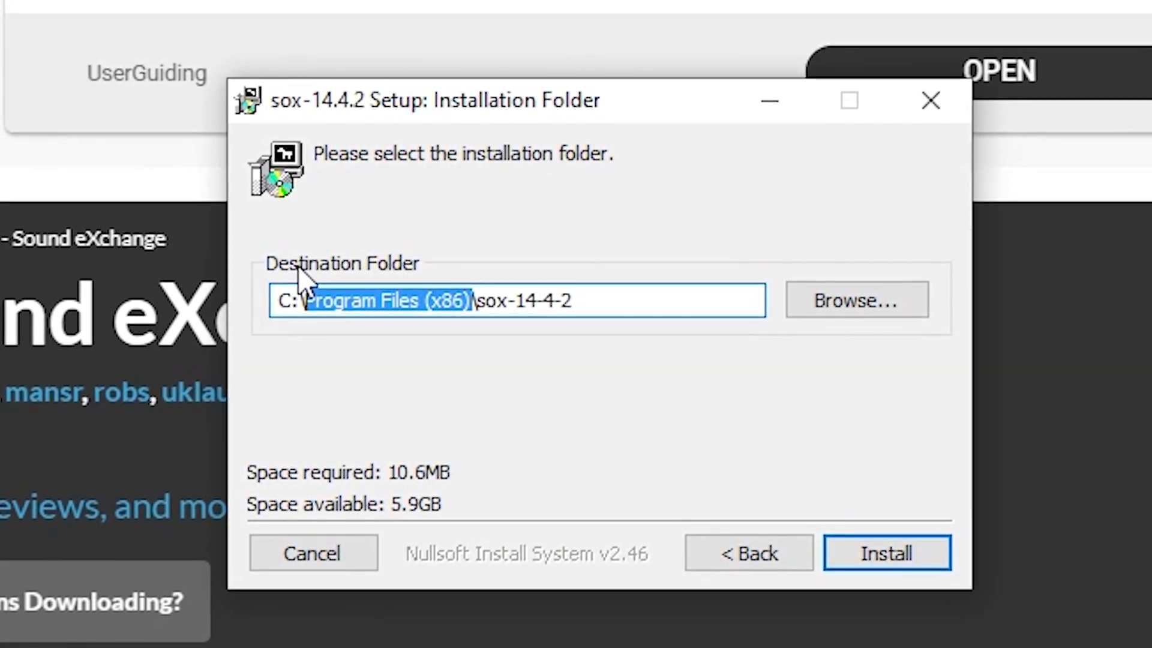
key("BackSpace")
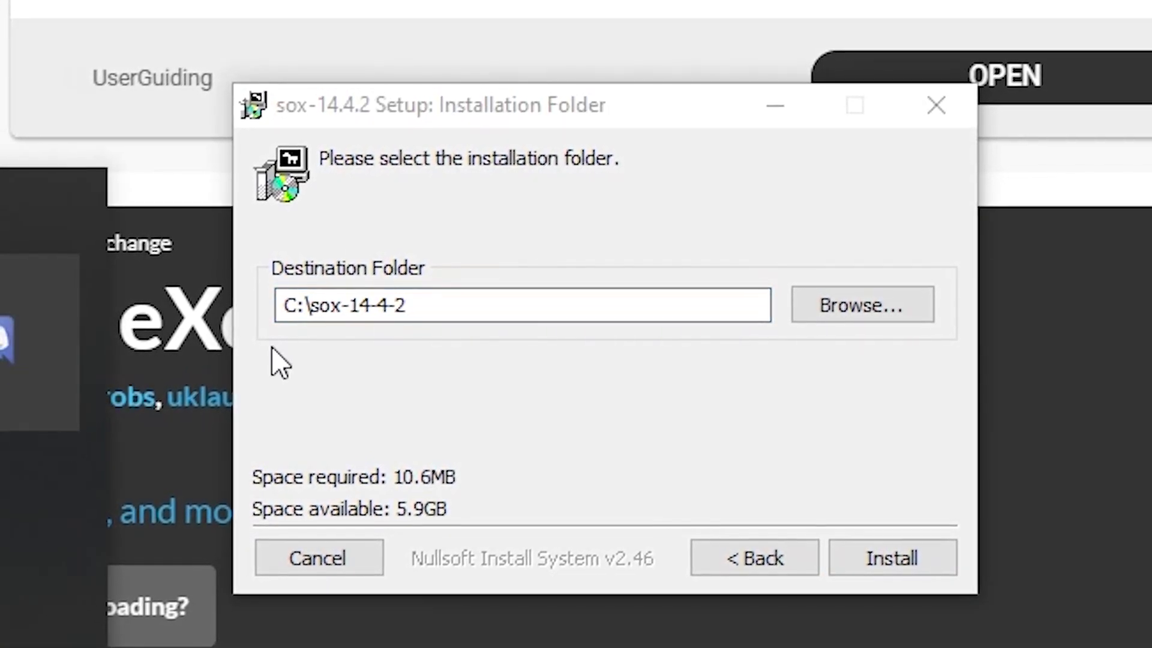
left_click(594, 141)
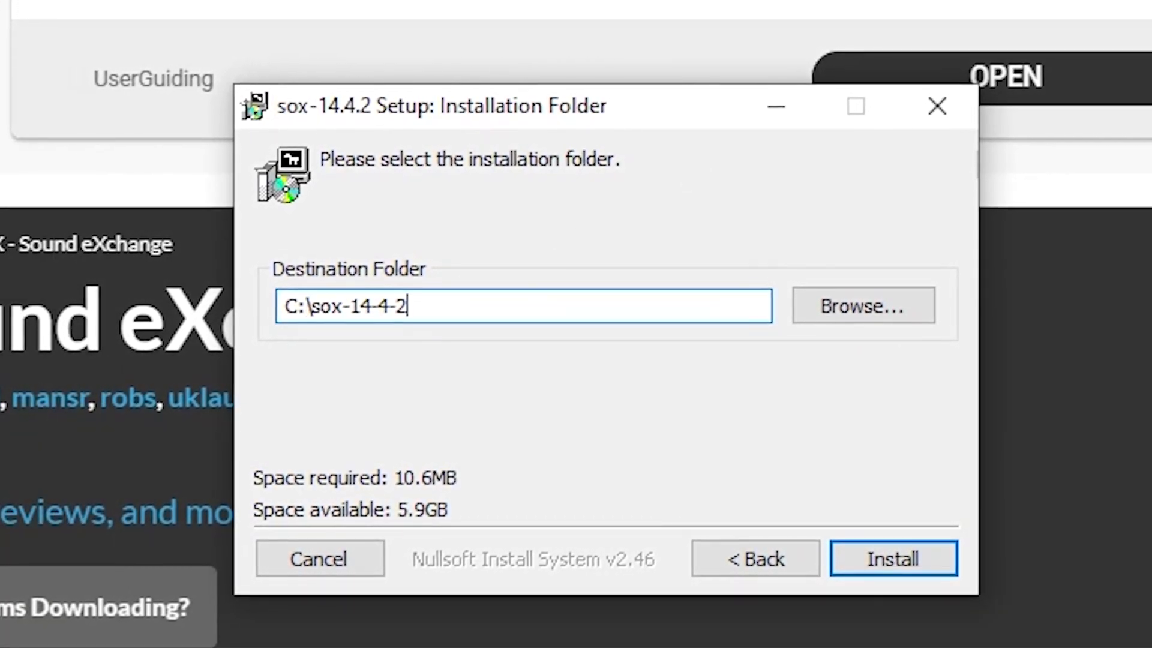
left_click(323, 307)
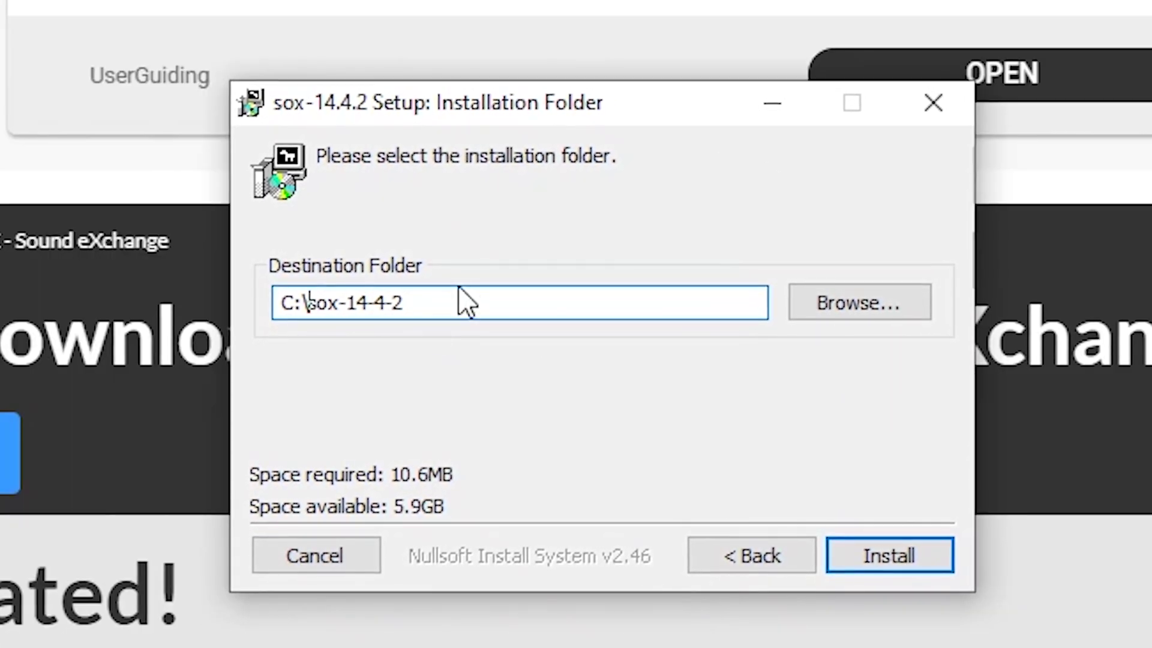
left_click(924, 558)
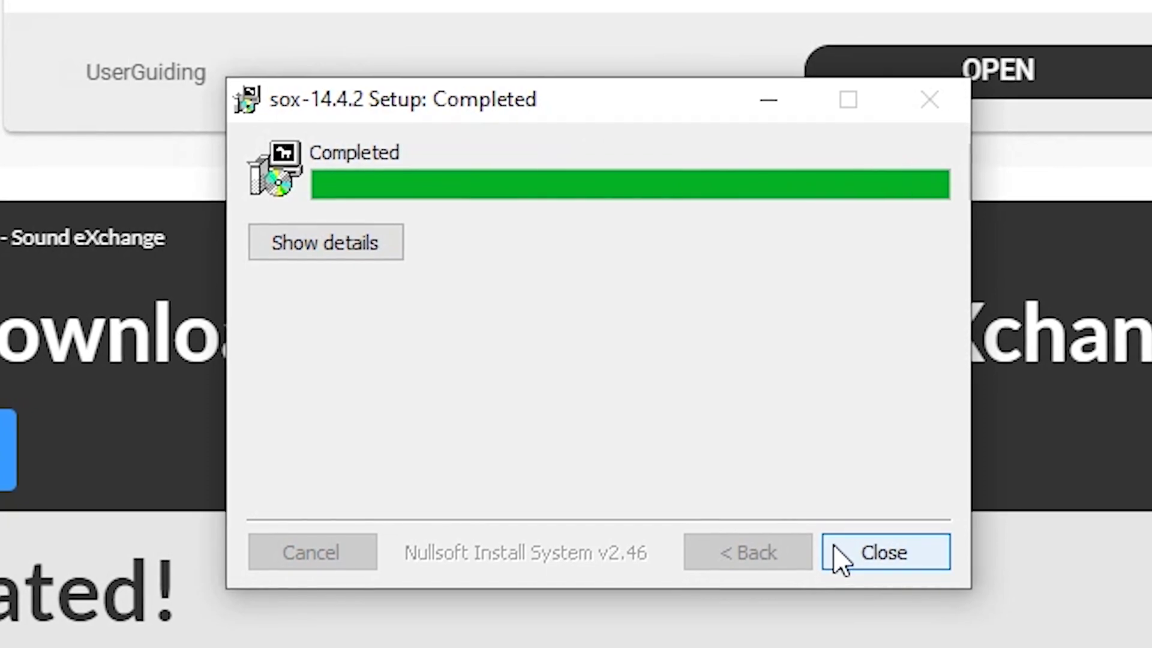
left_click(896, 555)
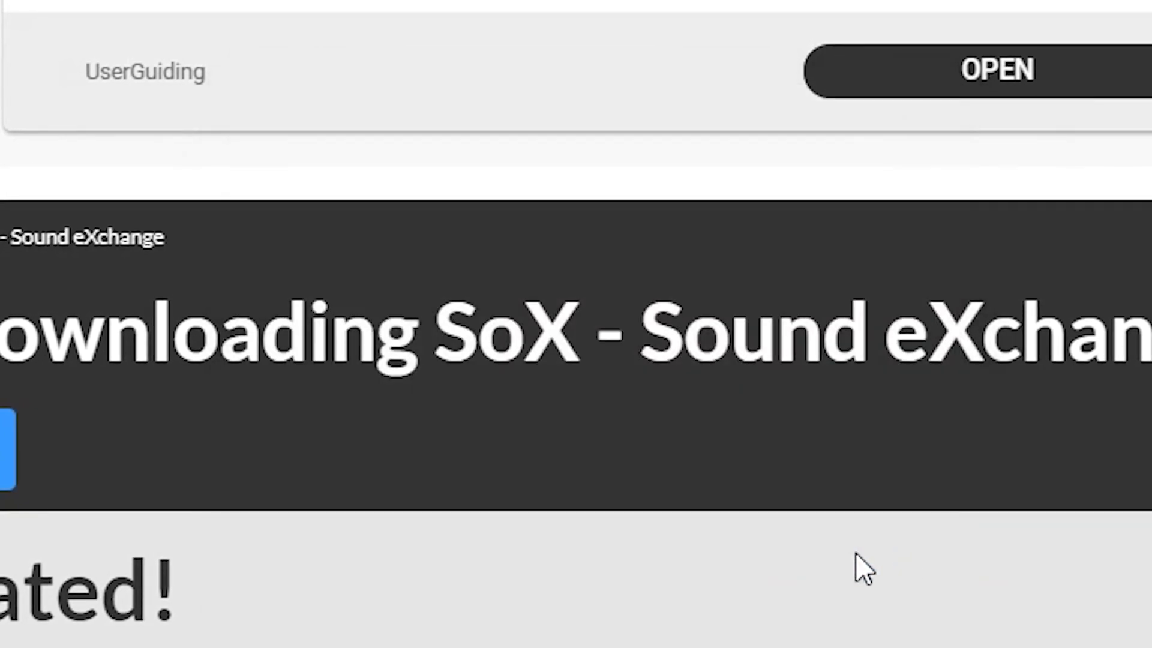
Open the Environment Variables window through an 'env' search
left_click(17, 641)
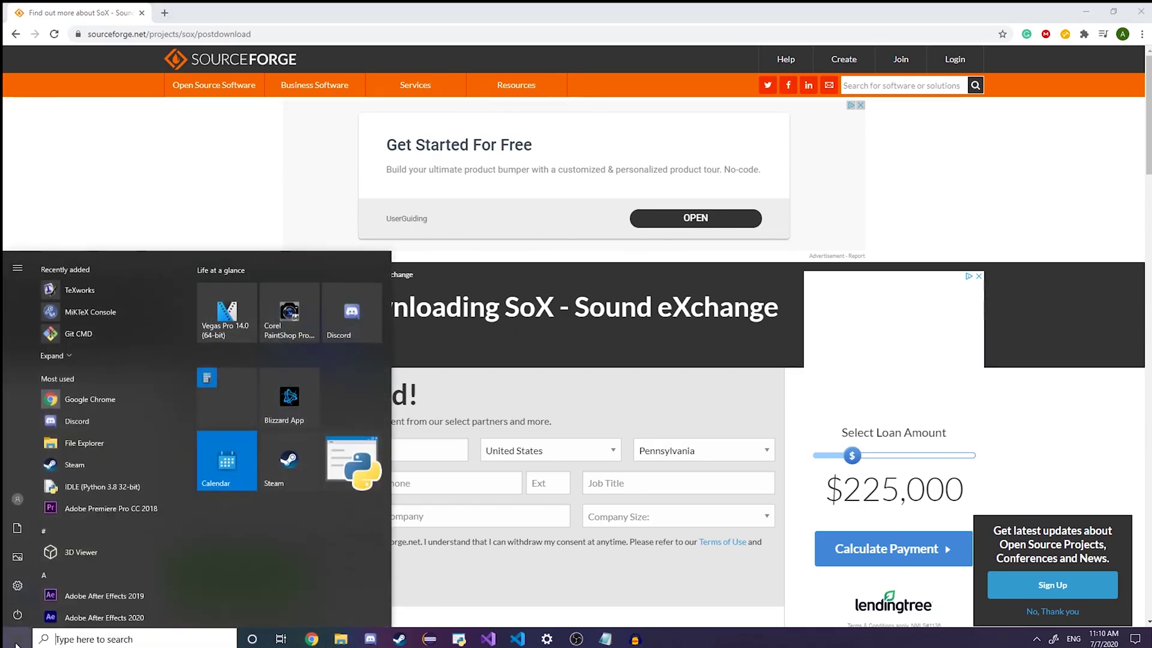
type("envir")
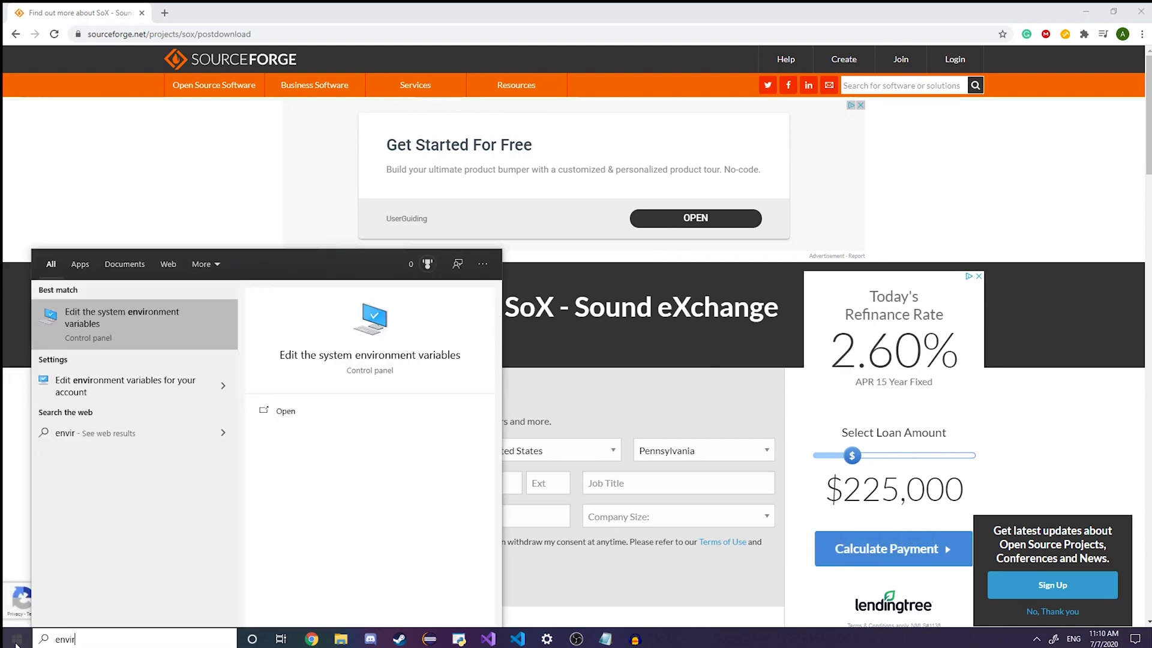
key("Return")
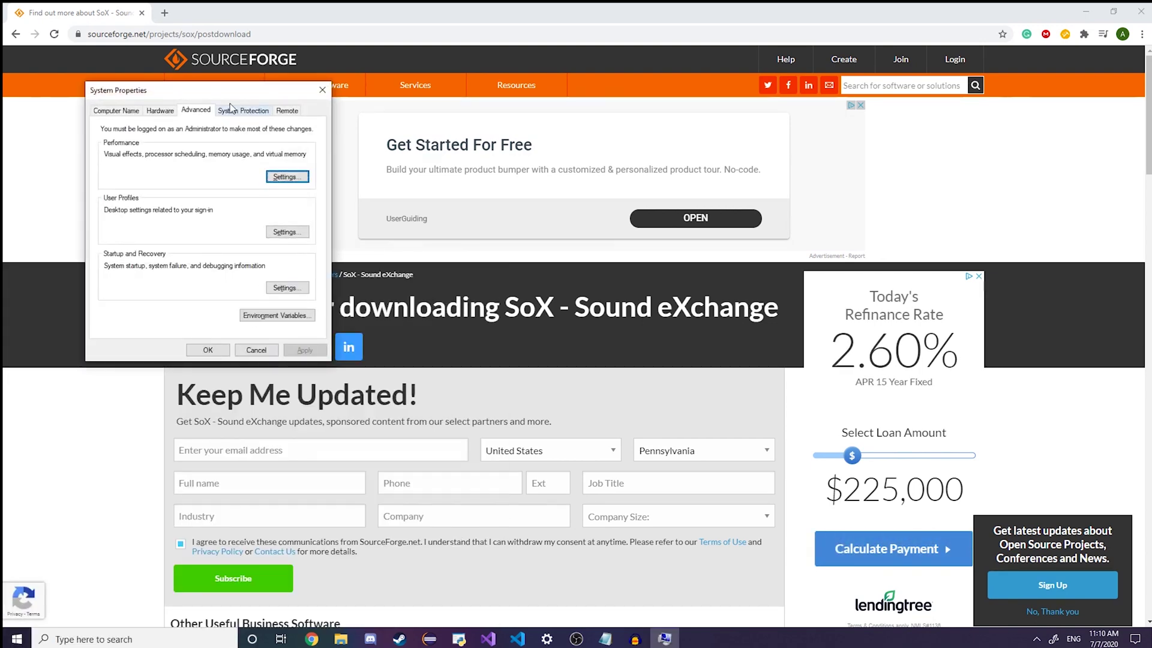
left_click(291, 315)
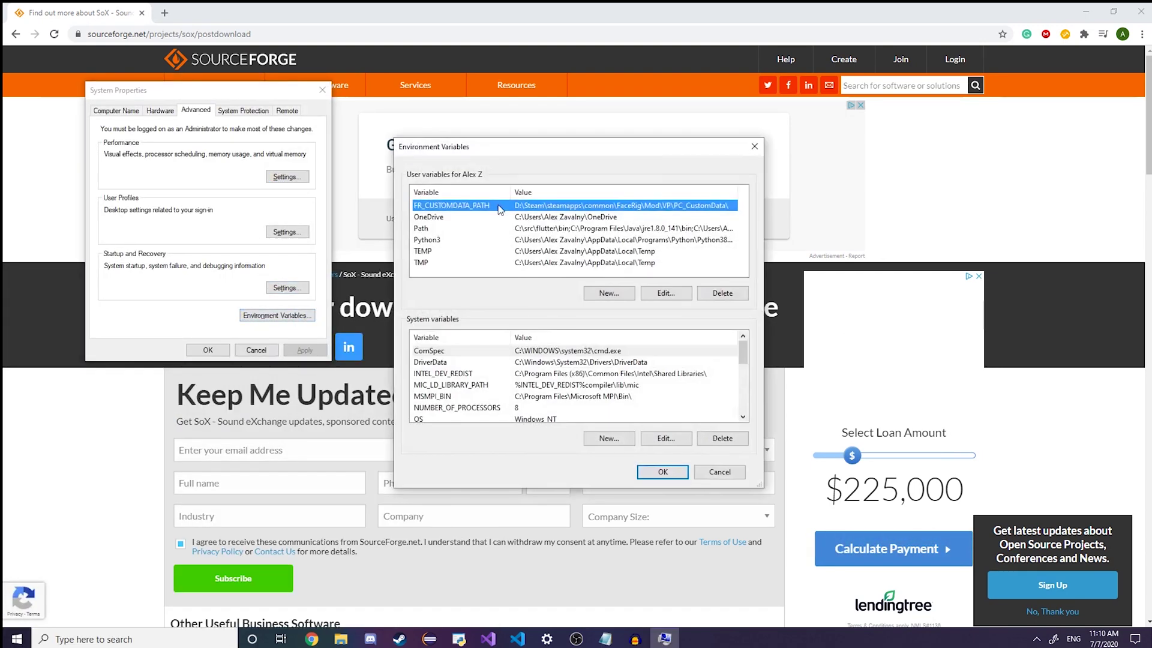
left_click_drag(511, 154, 493, 98)
scroll(410, 329, "down", 3)
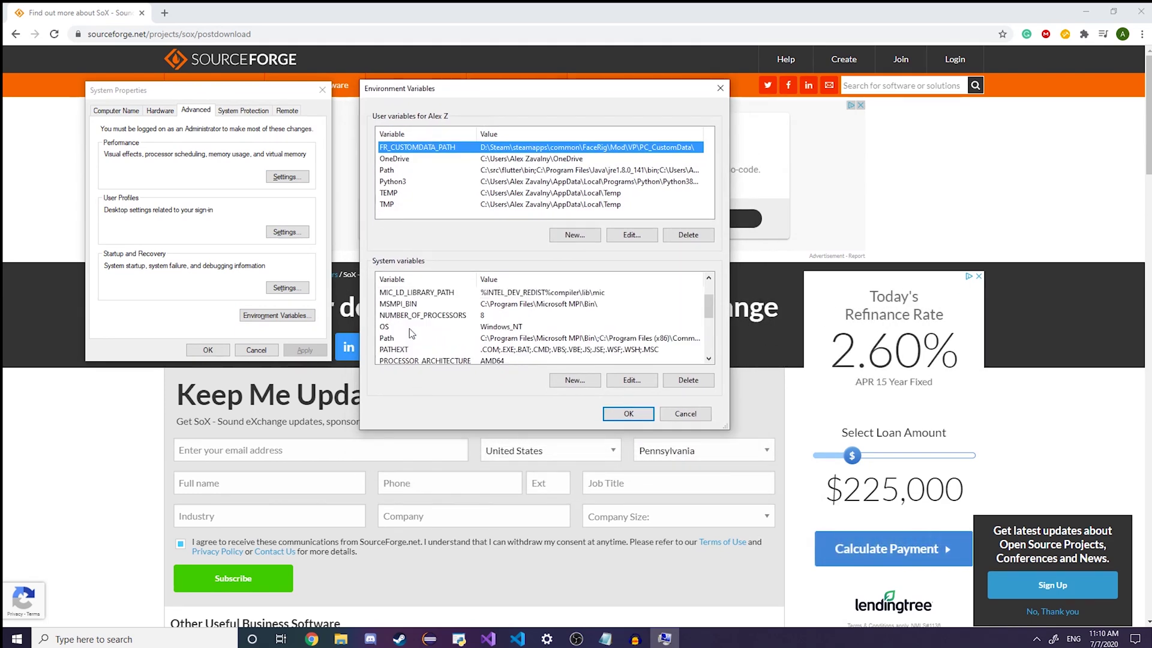
scroll(411, 341, "up", 1)
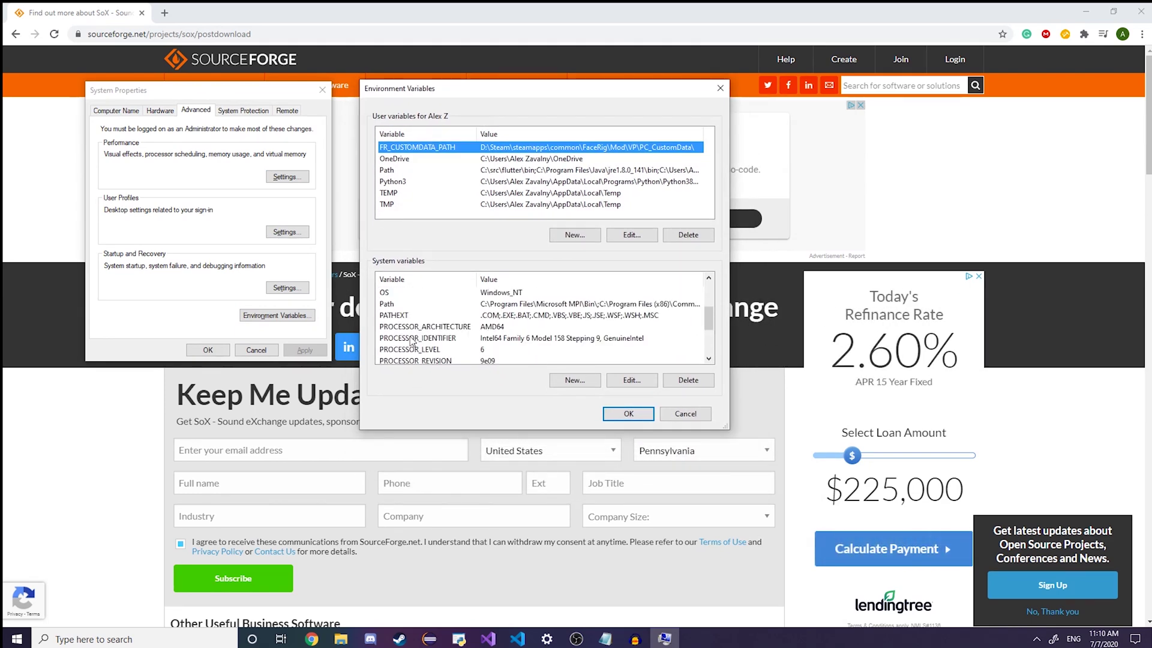
Edit the system Path variable and add a new blank entry
left_click(408, 304)
double_click(408, 304)
scroll(574, 363, "down", 2)
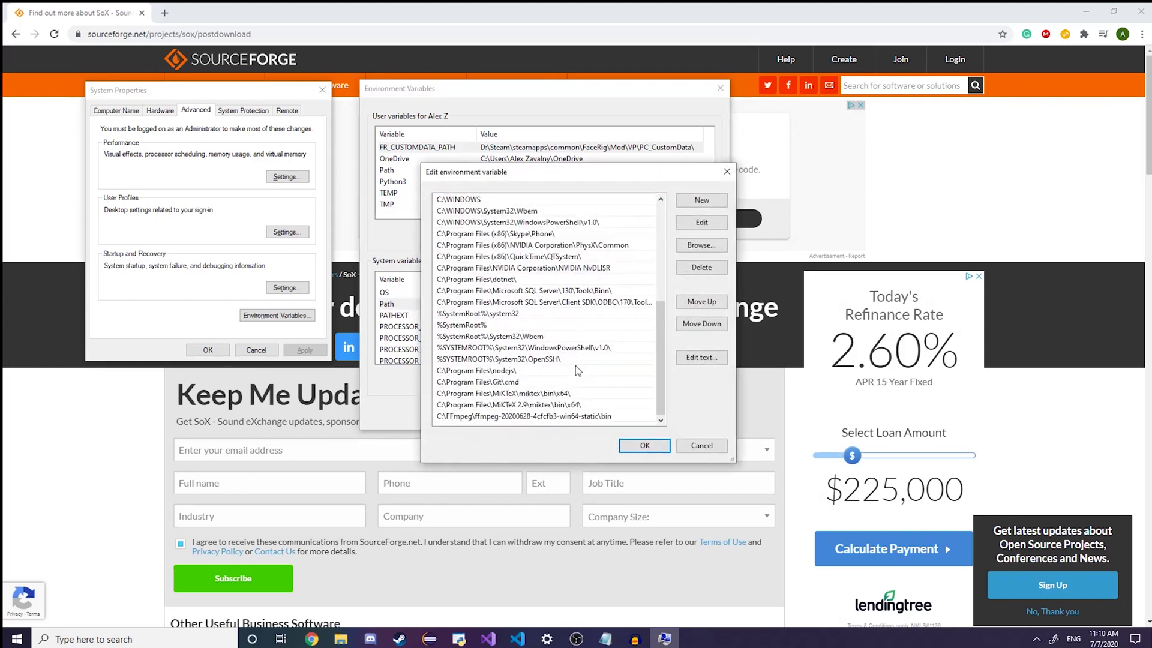
left_click(522, 416)
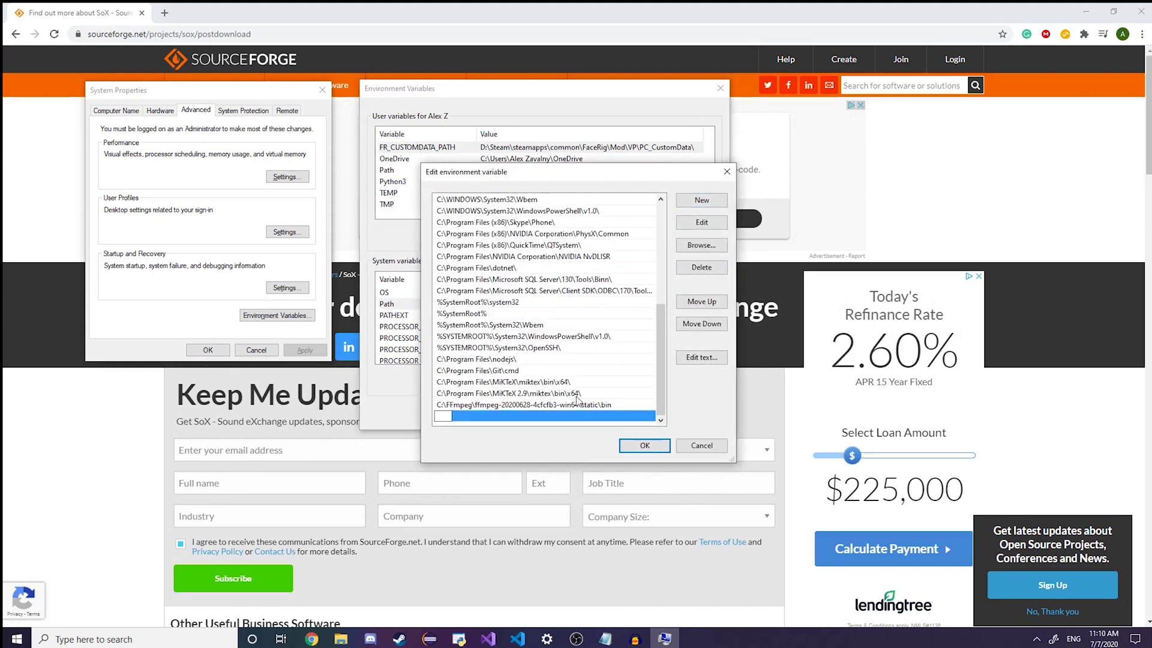
scroll(133, 300, "down", 1)
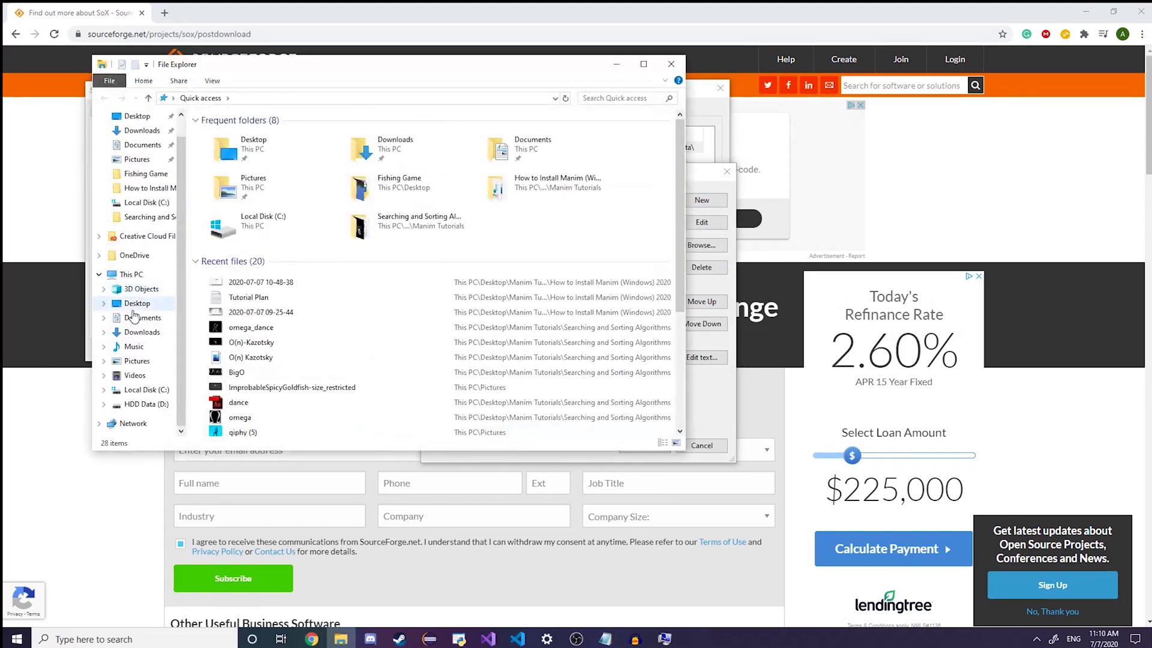
Open C:\sox-14-4-2 in File Explorer and reveal its full path
left_click(146, 390)
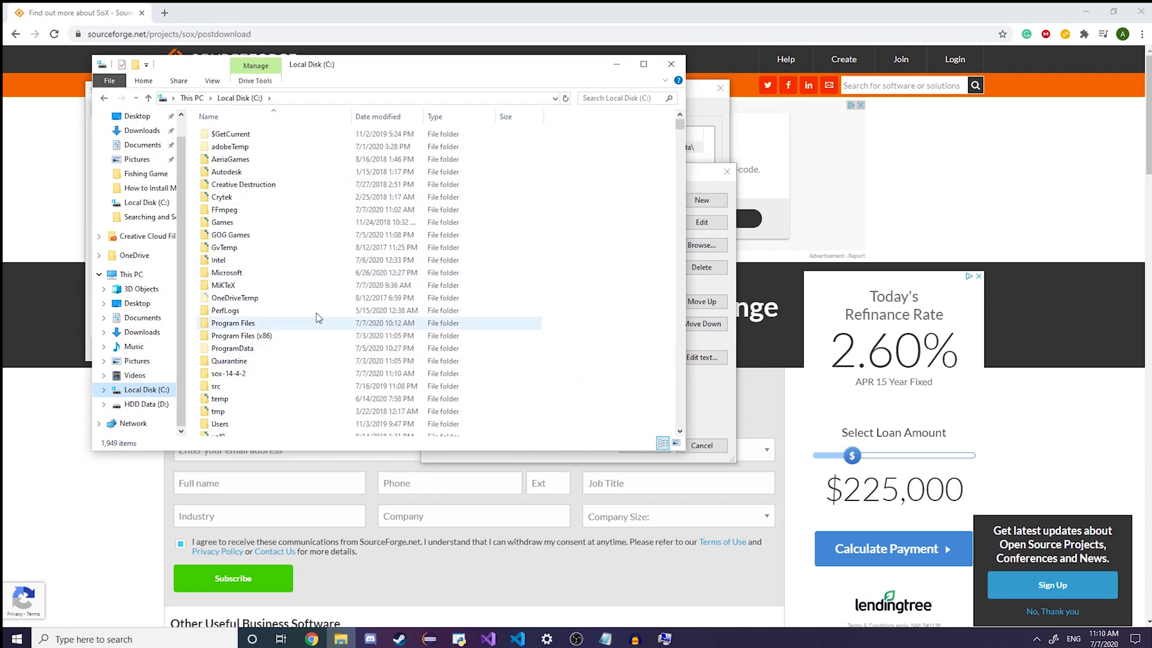
left_click(275, 378)
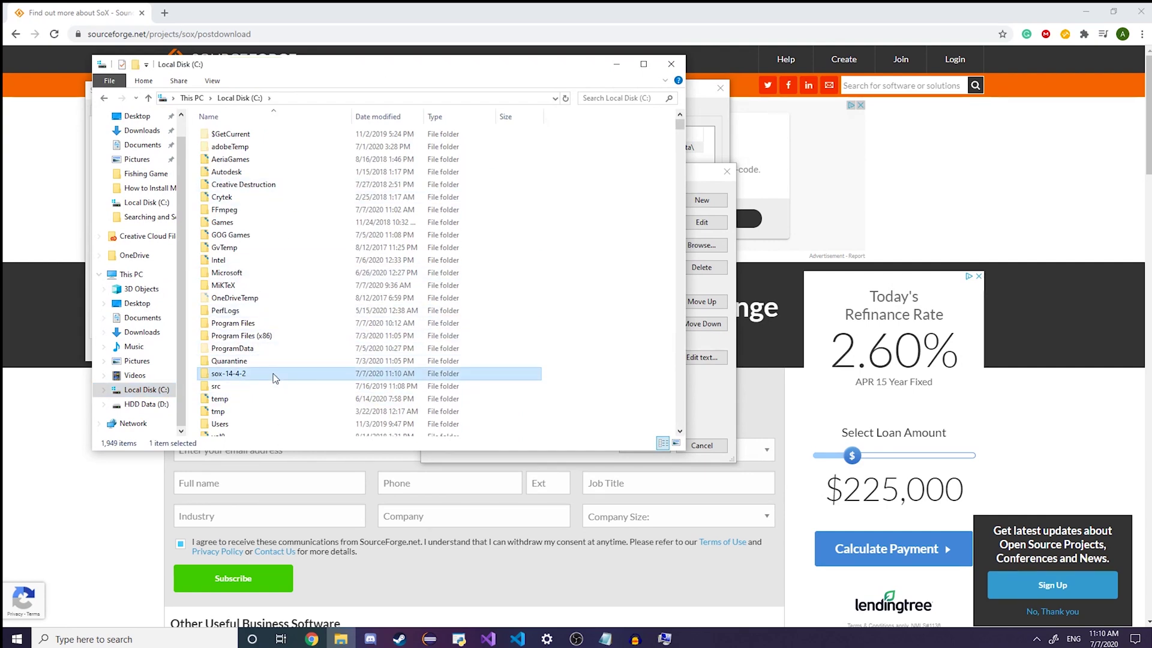
double_click(274, 376)
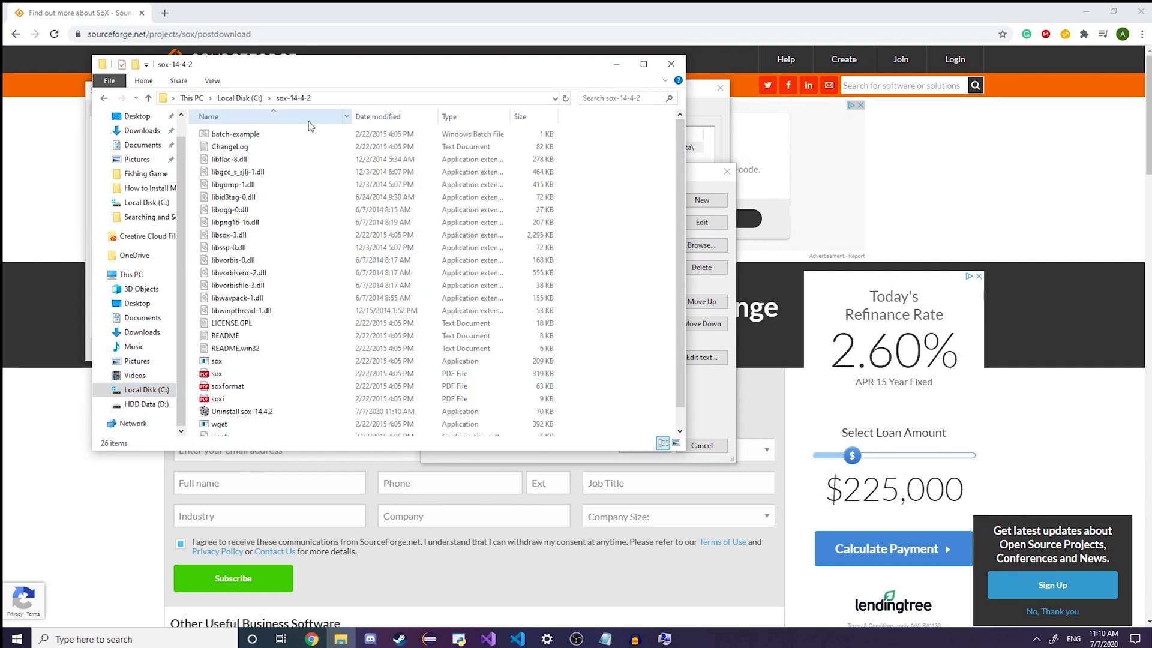
left_click(344, 98)
key("ctrl+c")
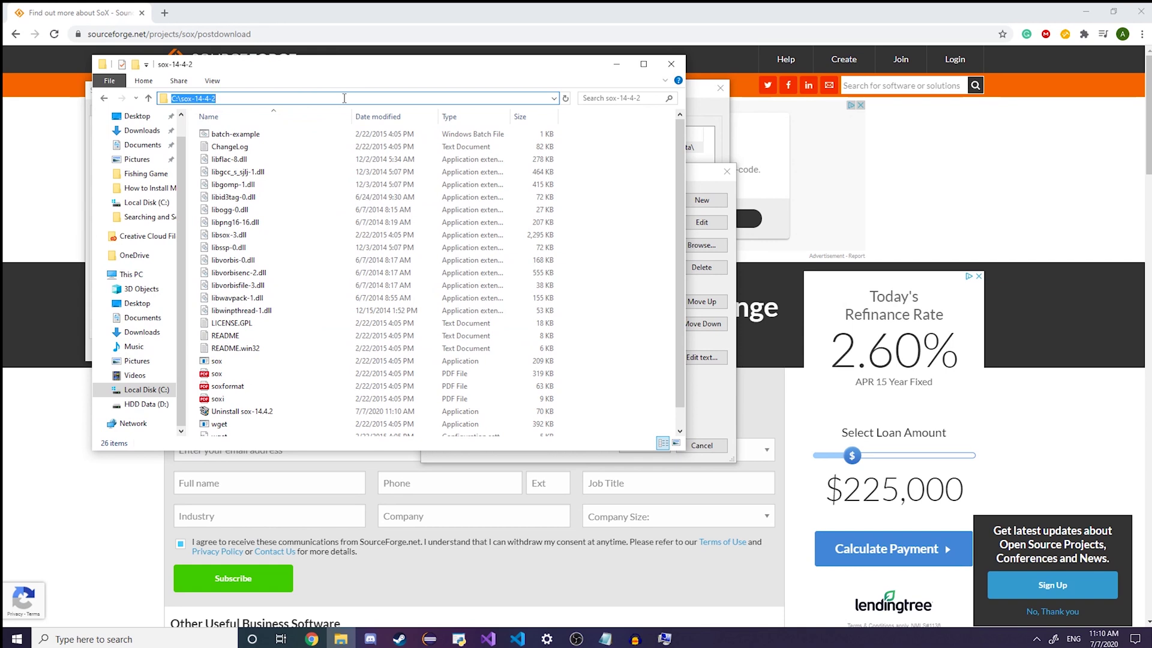
left_click(675, 207)
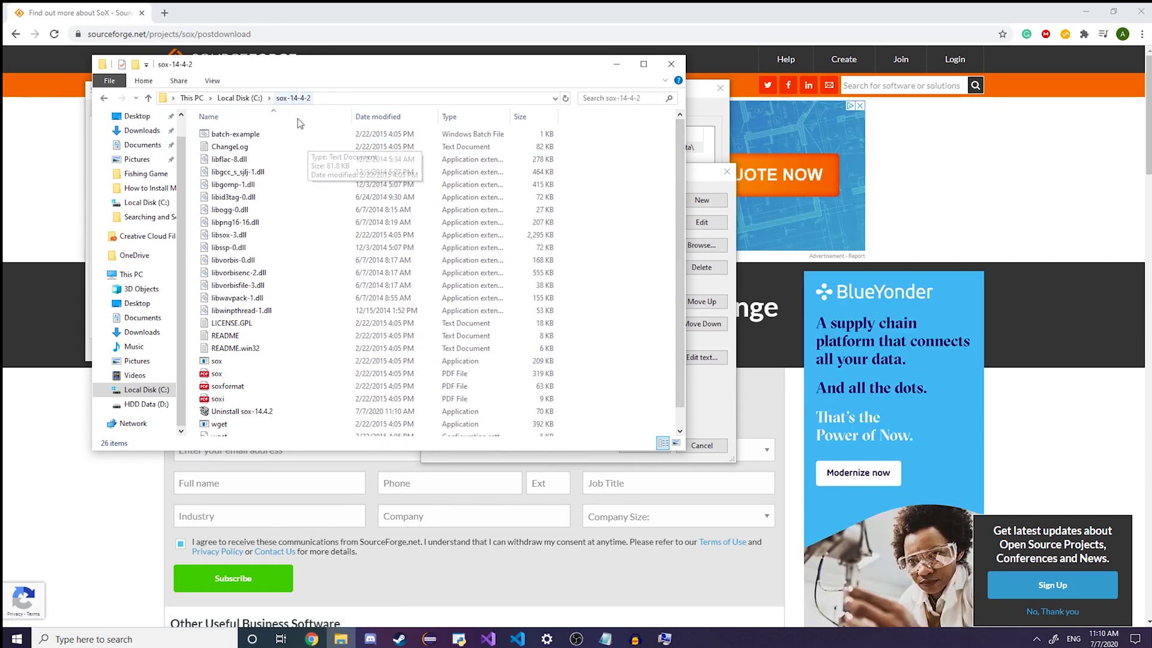
Look over the sox folder's 26 files, then close the File Explorer window
scroll(317, 240, "down", 1)
scroll(387, 360, "up", 1)
scroll(390, 360, "down", 1)
left_click(468, 404)
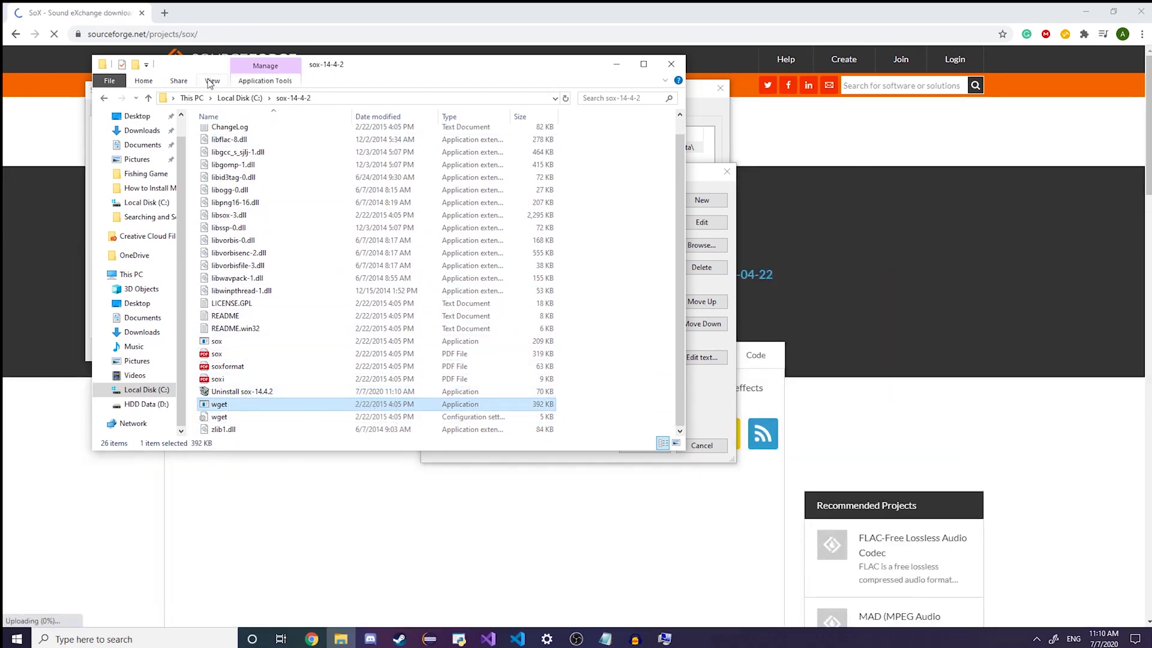
left_click(212, 80)
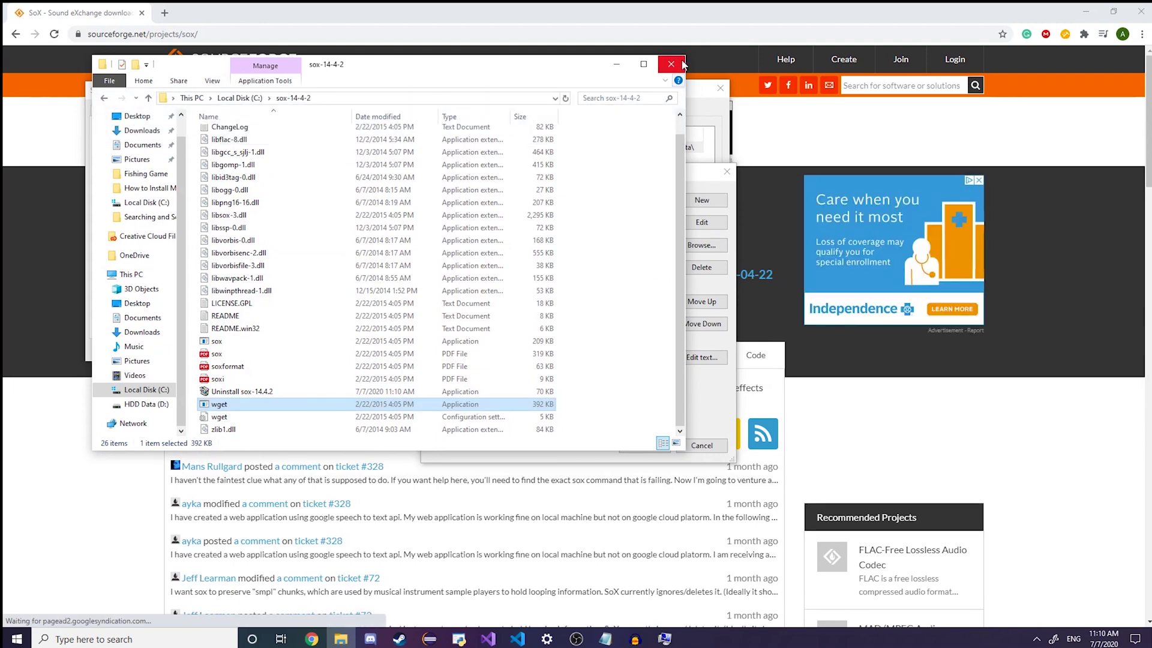
left_click(671, 64)
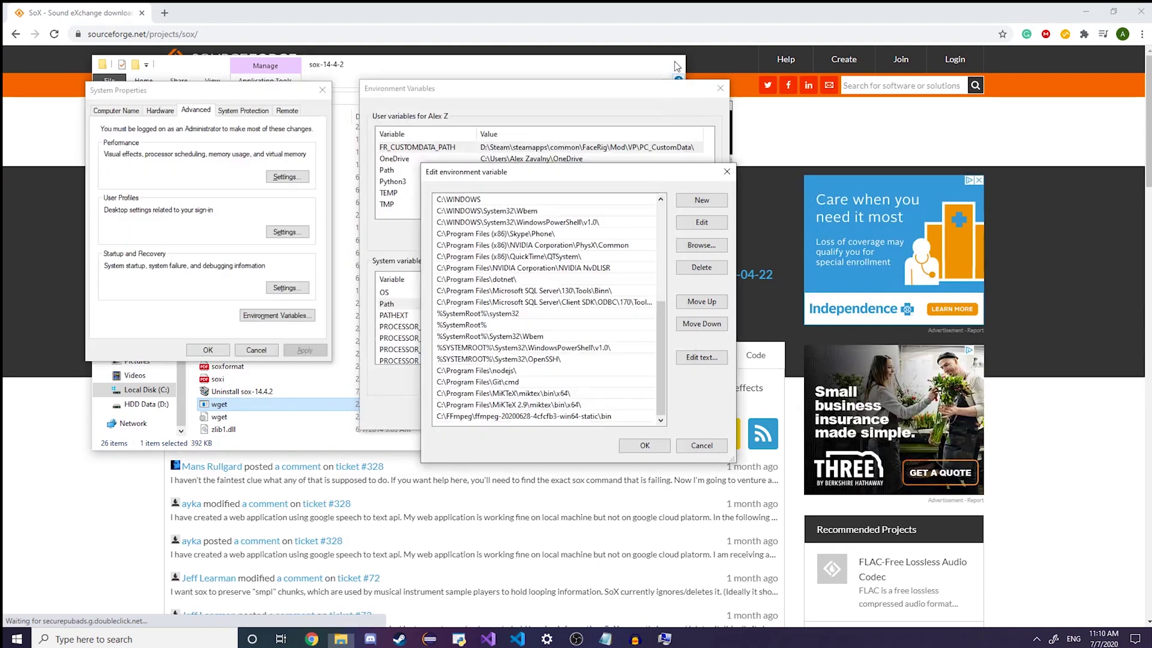
Paste C:\sox-14-4-2 as a new Path entry and confirm all three dialogs
left_click(569, 415)
left_click(701, 200)
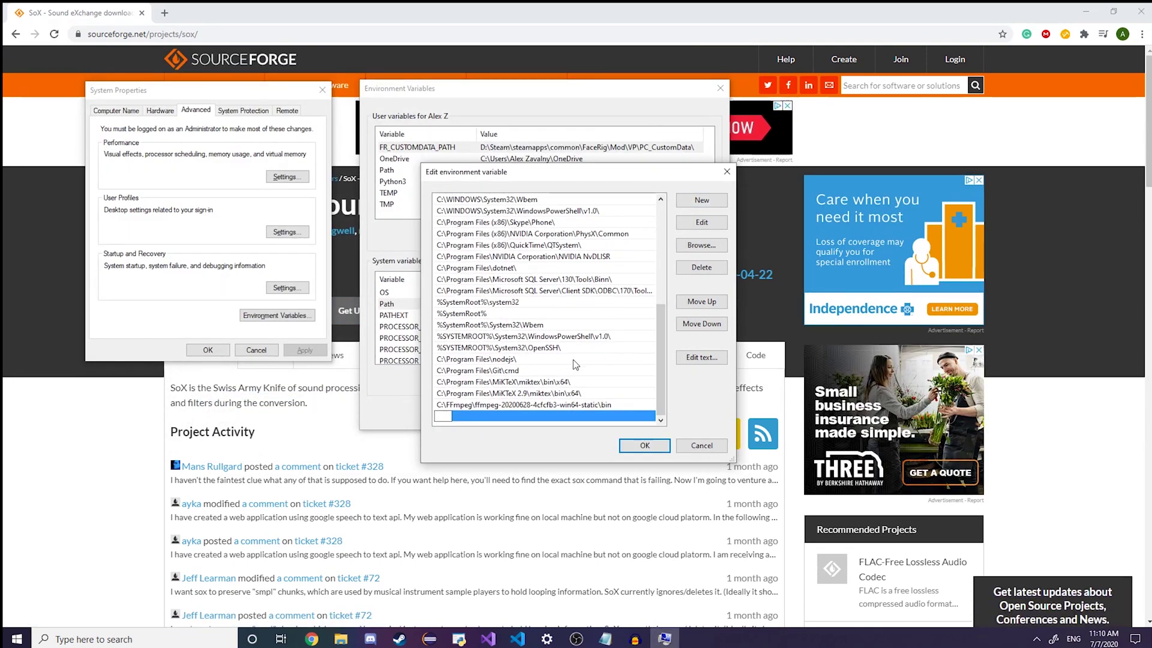
key("ctrl+v")
key("Return")
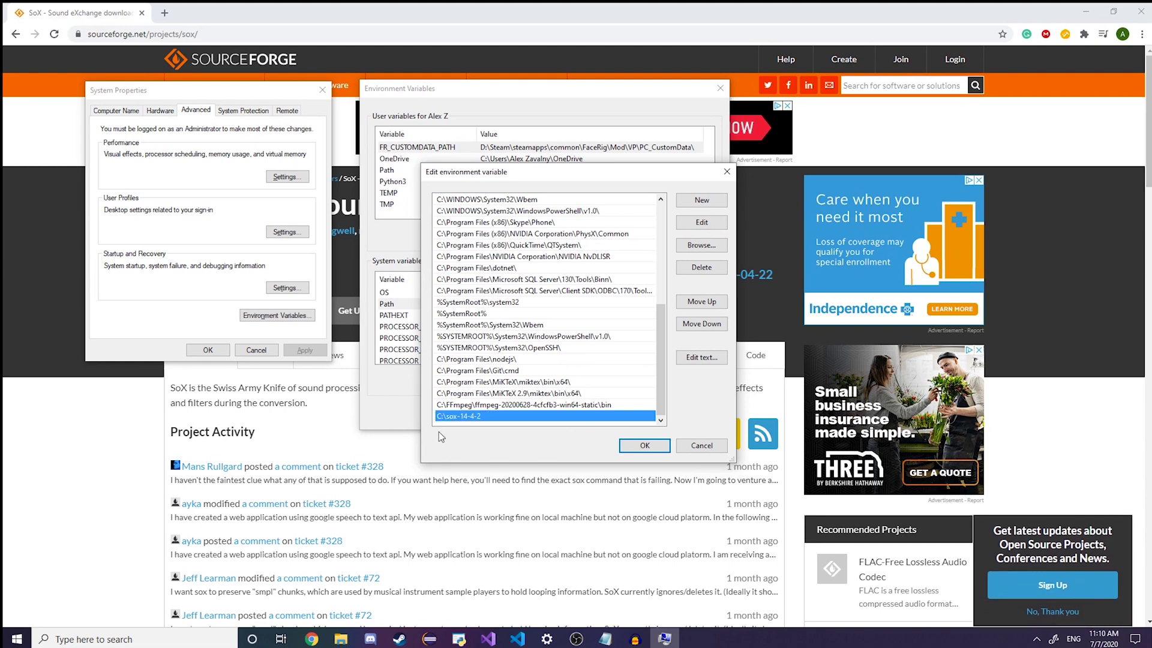
left_click(644, 446)
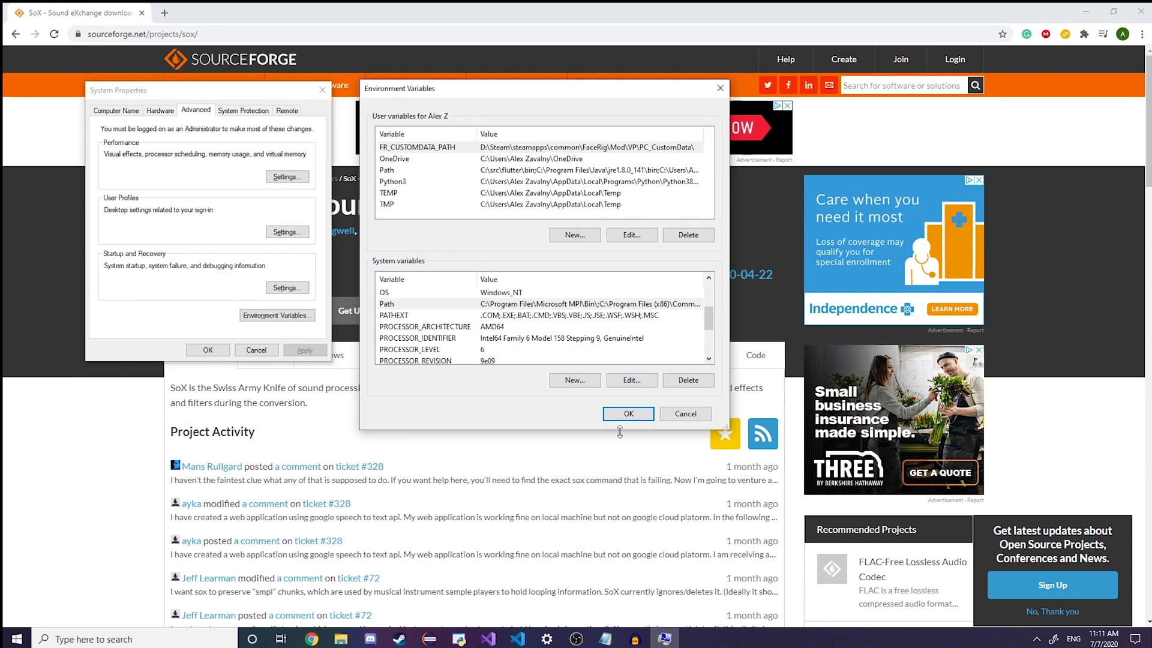
left_click(628, 413)
left_click(207, 350)
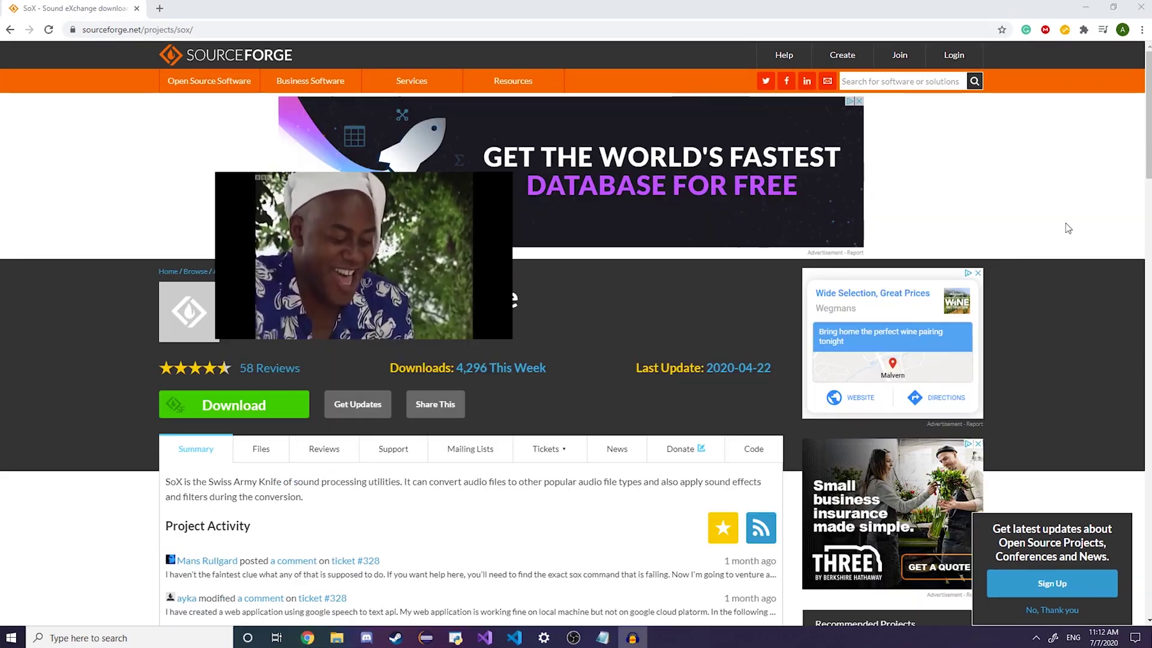
Launch Command Prompt and run sox, getting its 'Not enough input filenames' usage summary
left_click(13, 639)
type("cmd")
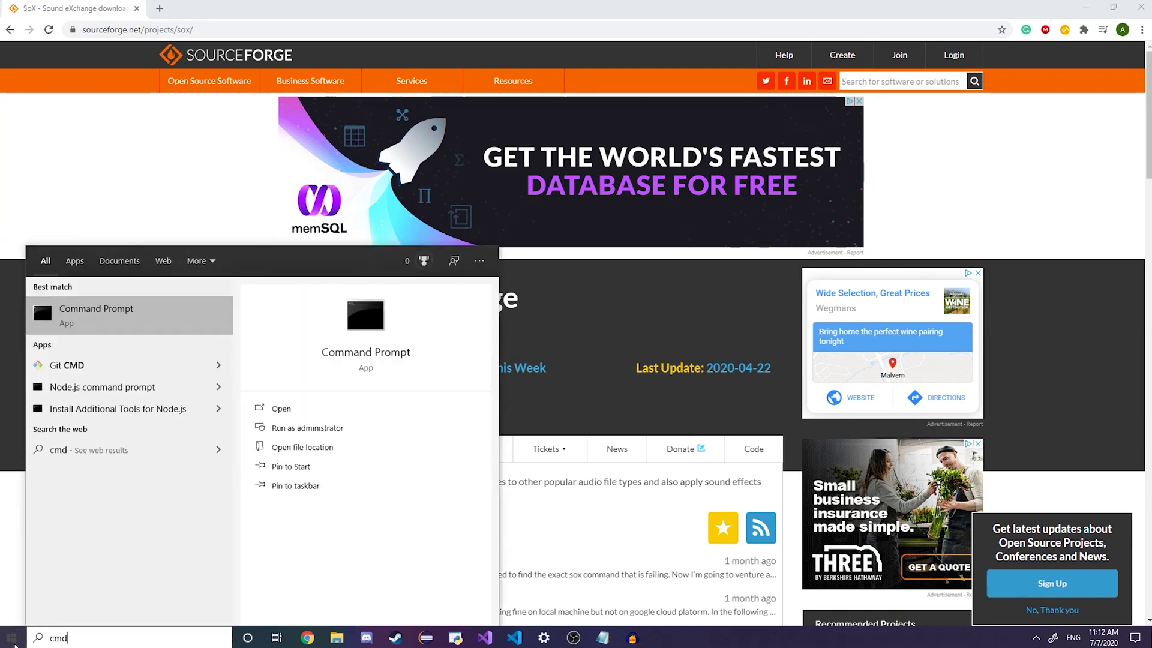
key("Return")
type("socks")
key("BackSpace")
key("BackSpace")
key("BackSpace")
type("x")
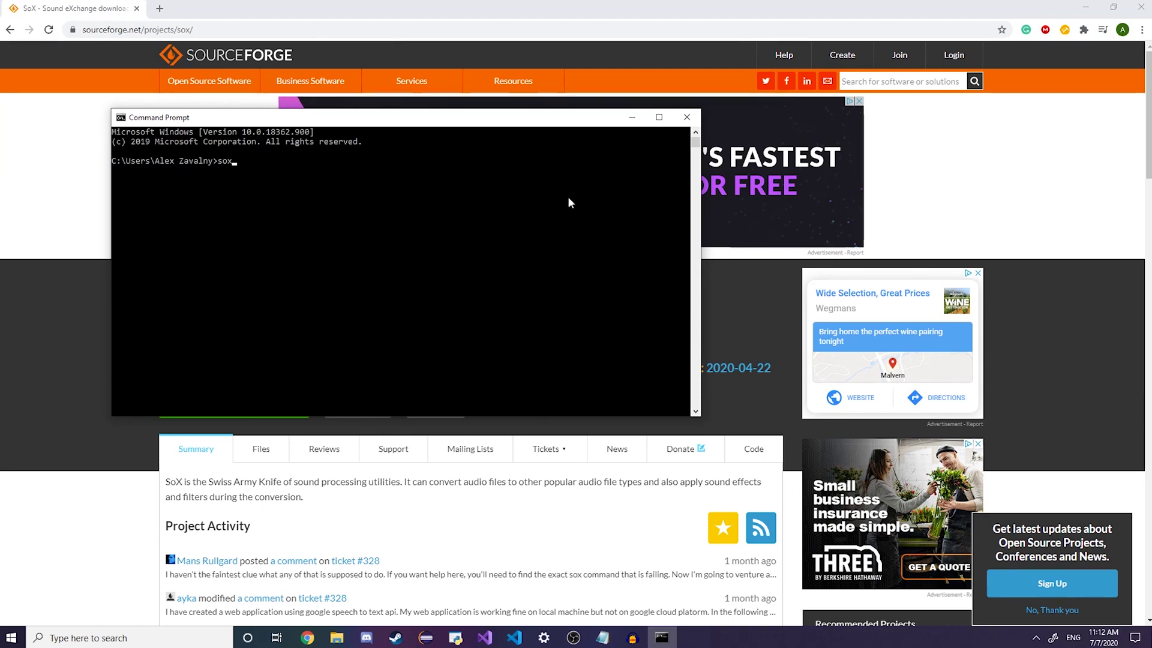
key("Return")
scroll(308, 308, "up", 20)
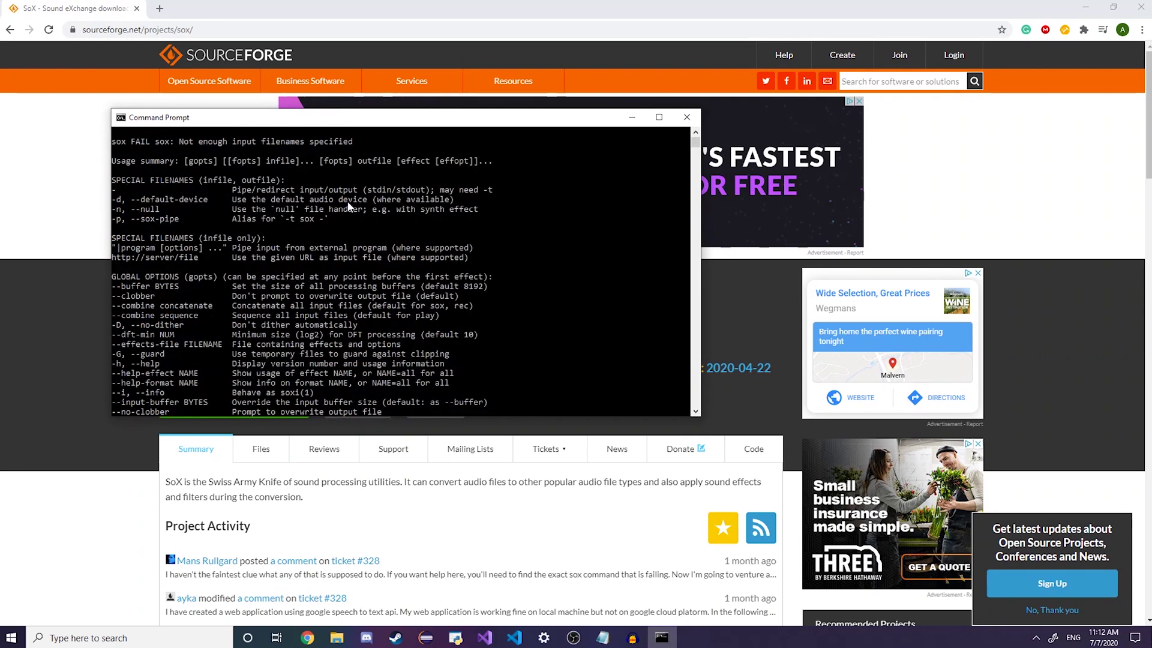
scroll(337, 275, "down", 18)
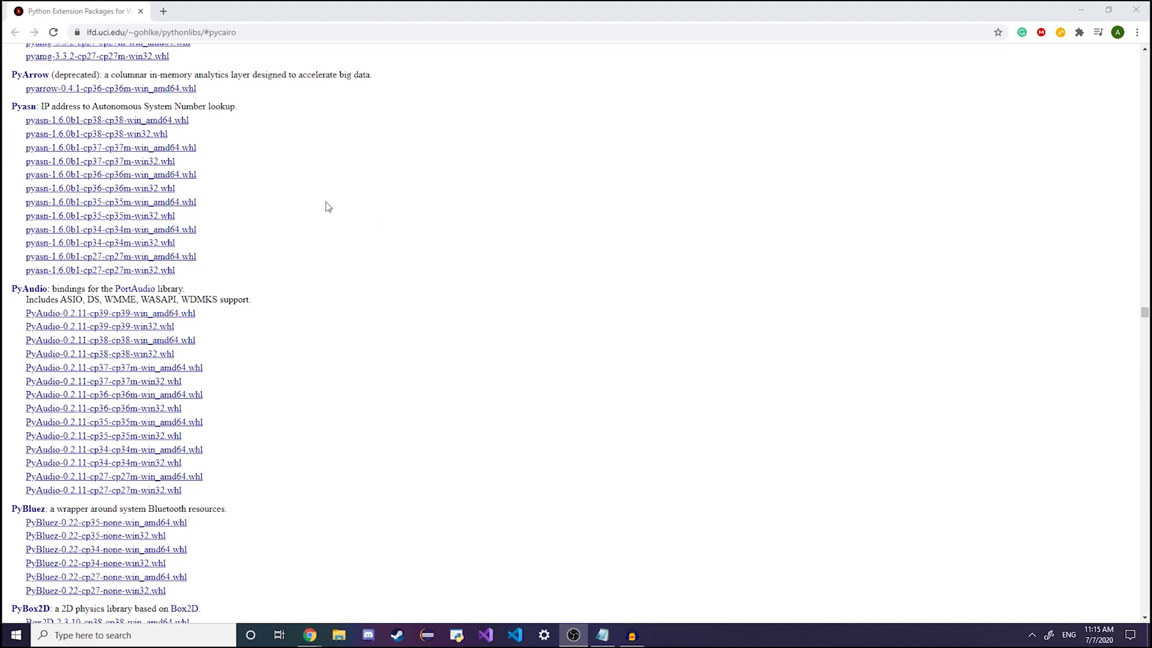
Search the extension packages page for 'pyca' to find the Pycairo section
scroll(411, 318, "up", 10)
scroll(412, 312, "down", 10)
scroll(401, 312, "down", 7)
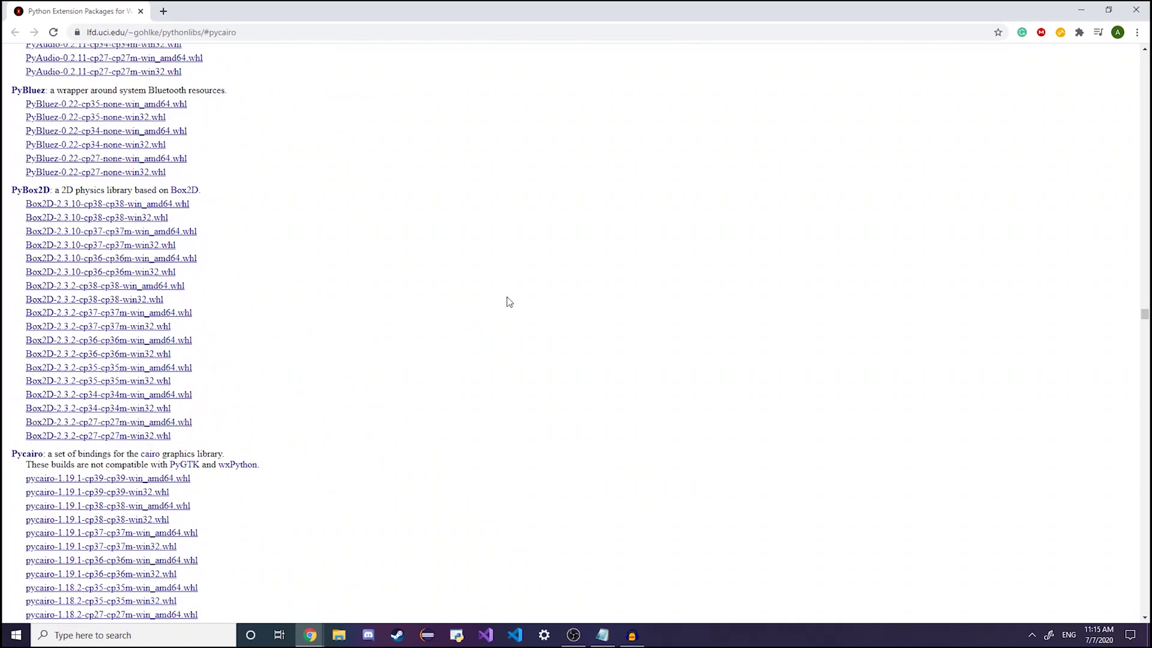
key("ctrl+f")
type("py")
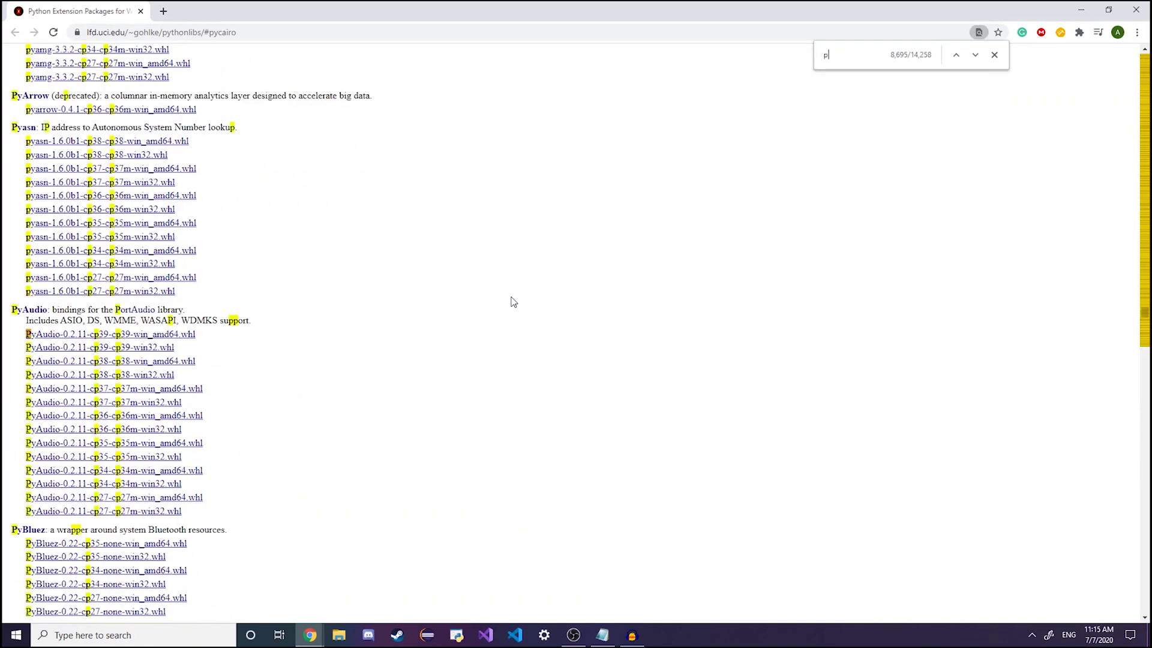
type("ca")
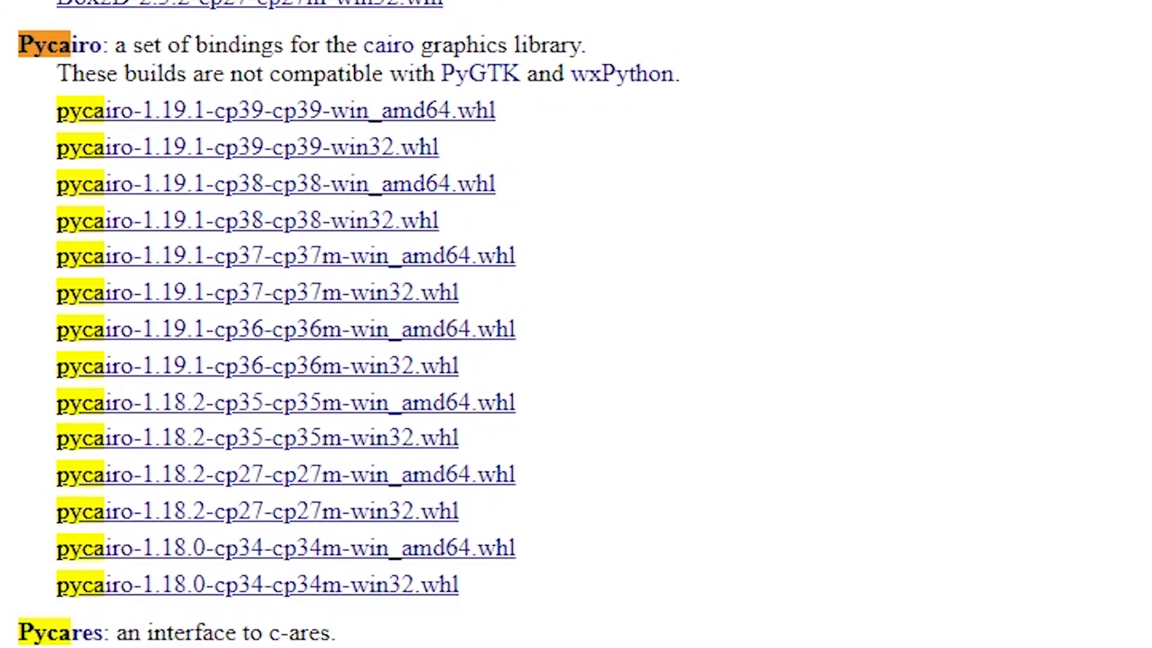
key("Escape")
Download the pycairo-1.19.1-cp38-cp38-win_amd64.whl wheel
left_click_drag(116, 45, 195, 45)
left_click_drag(286, 39, 679, 46)
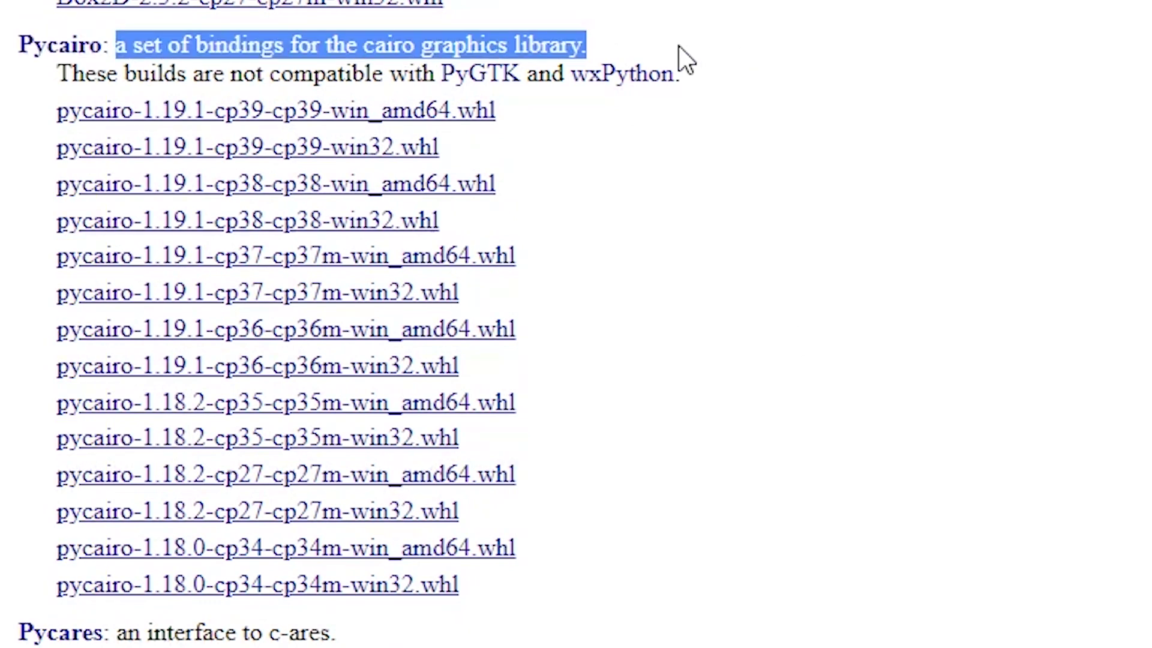
left_click(670, 31)
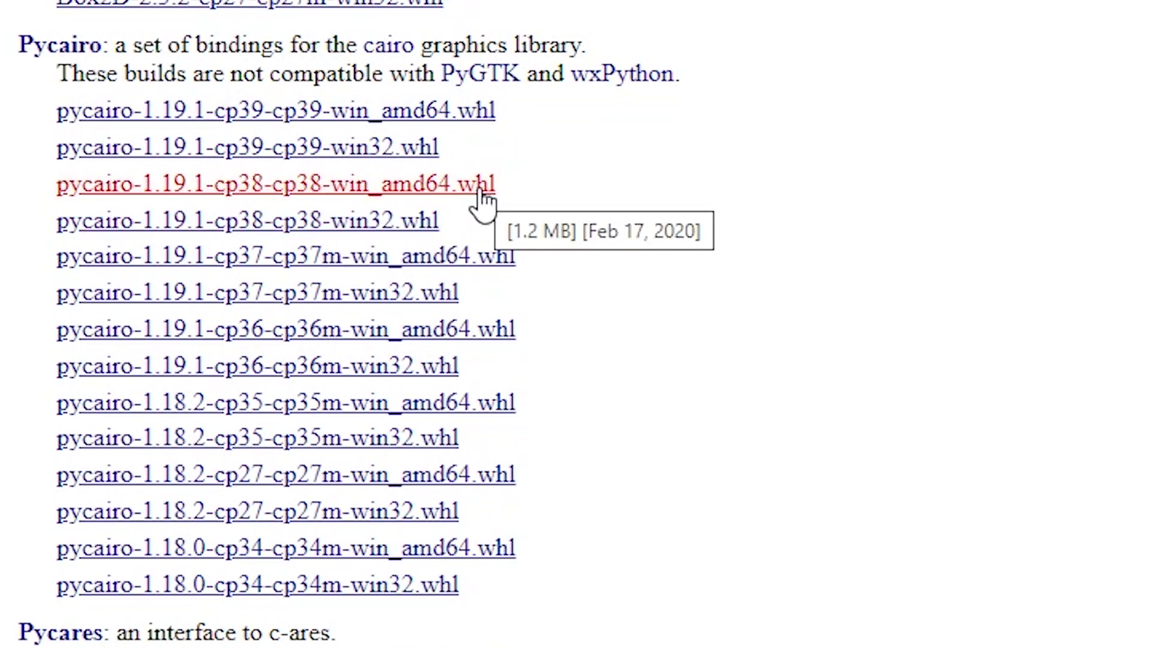
left_click(436, 187)
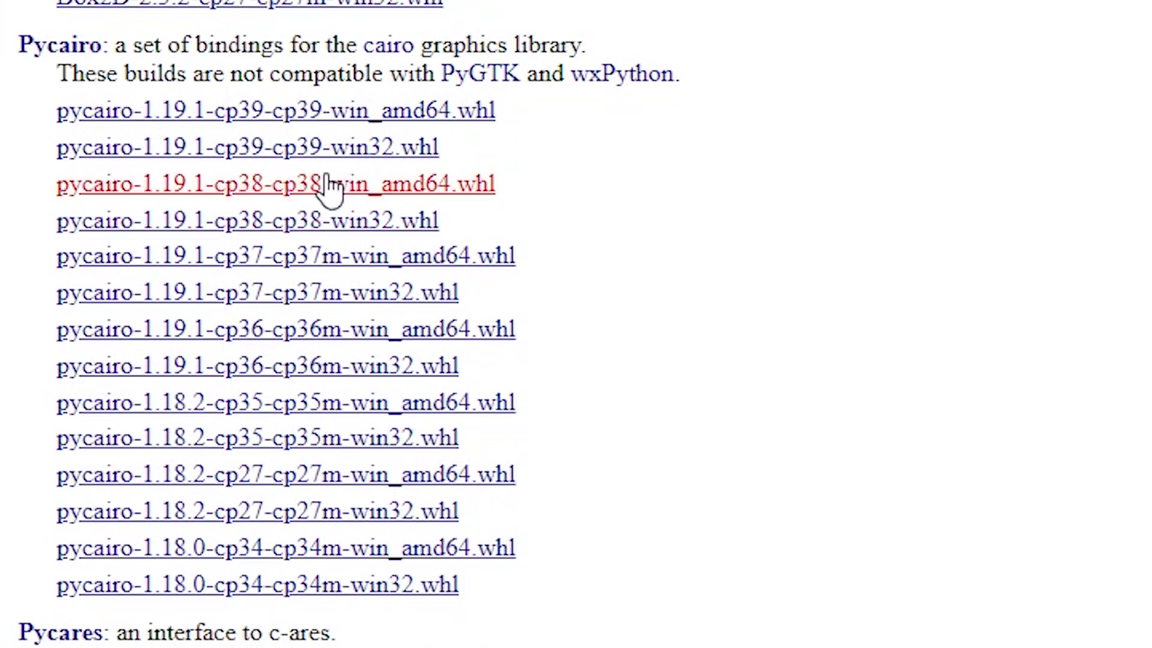
mouse_move(416, 228)
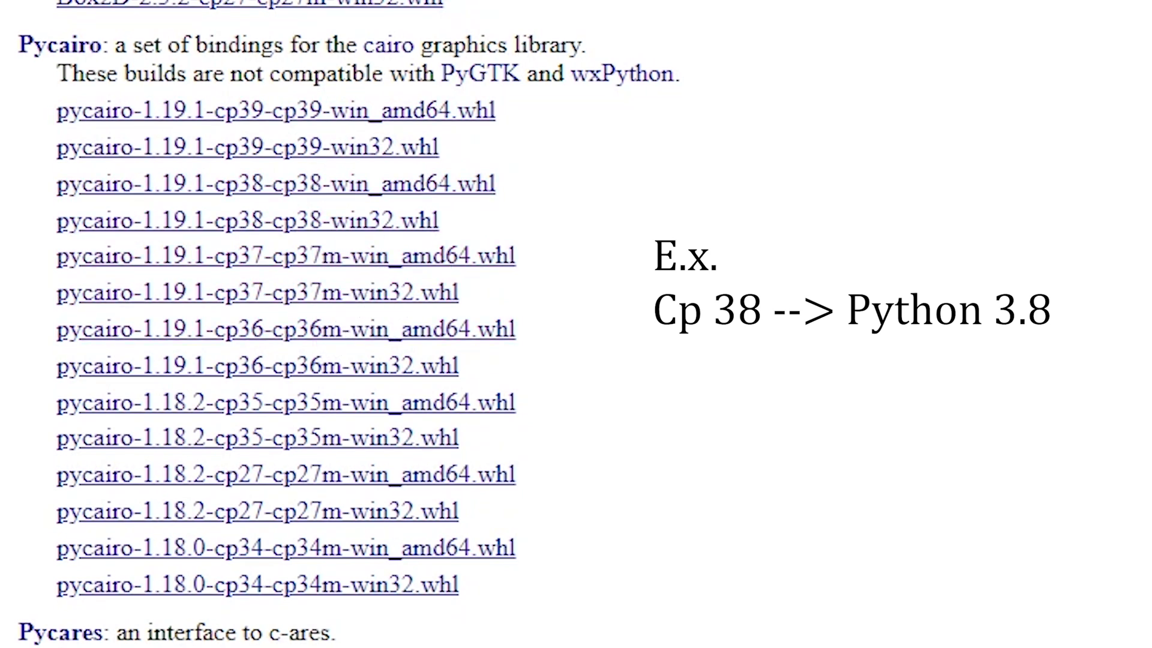
Open Downloads in File Explorer and start Command Prompt there using 'cmd' in the address bar
key("super+e")
double_click(558, 363)
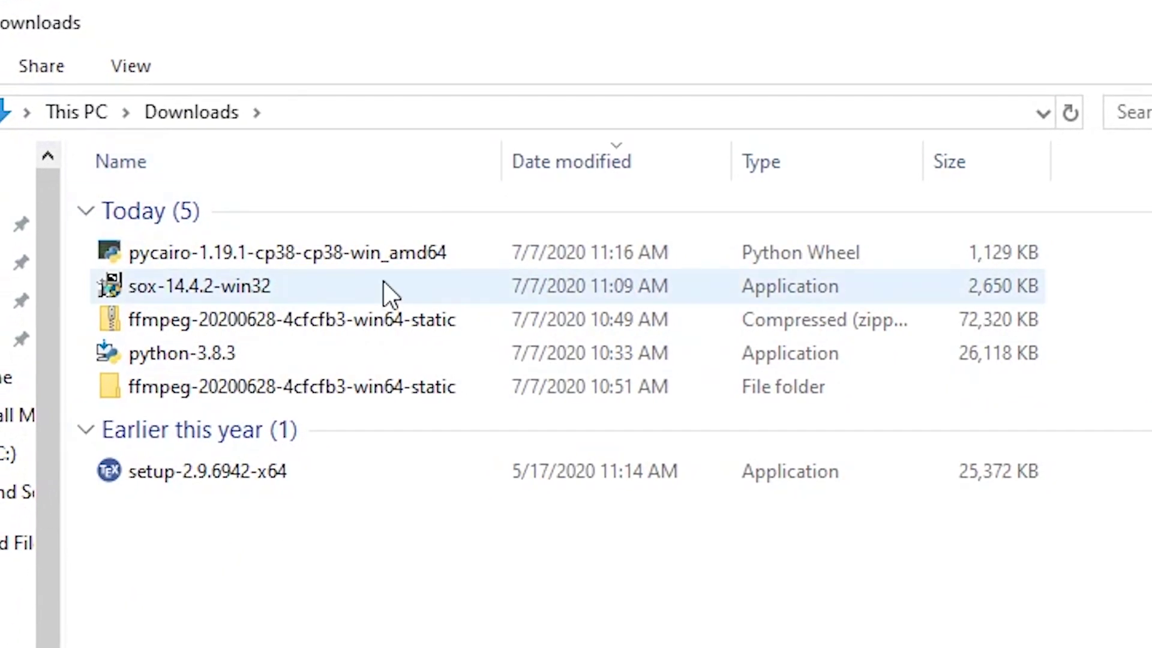
left_click(443, 253)
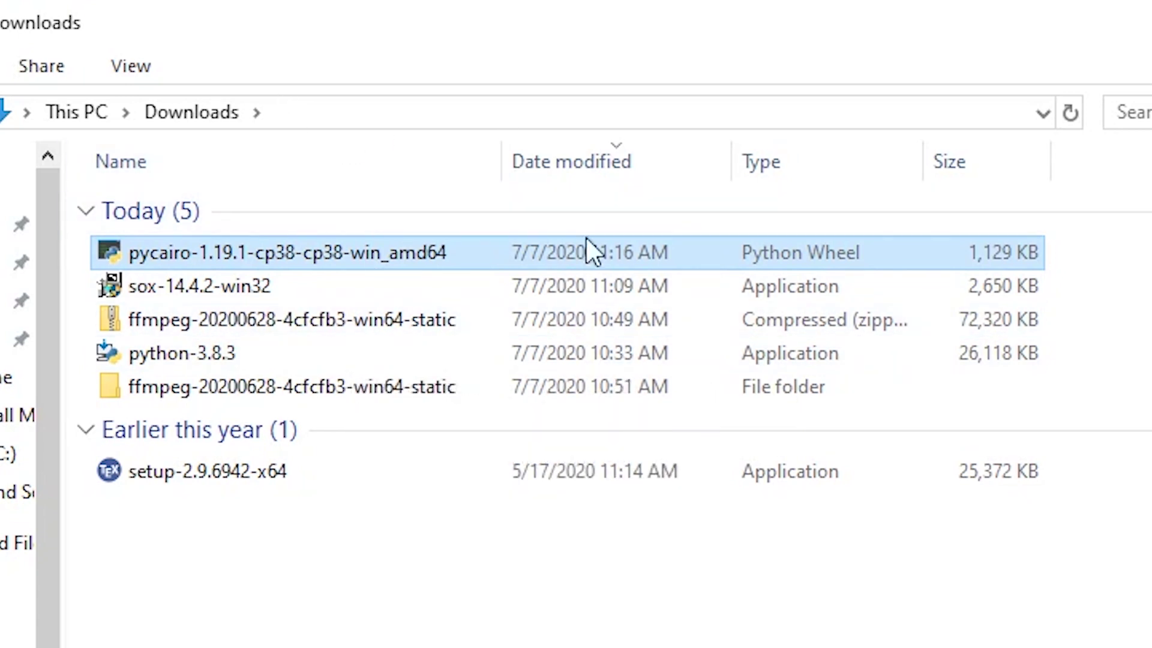
left_click(391, 107)
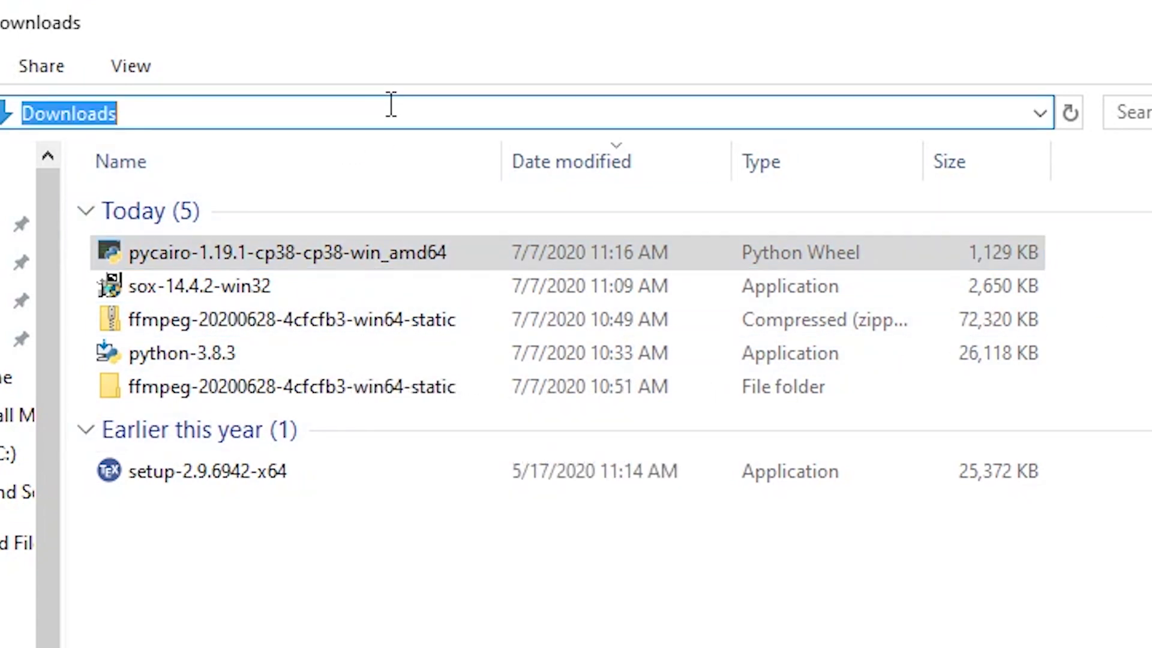
type("cmd")
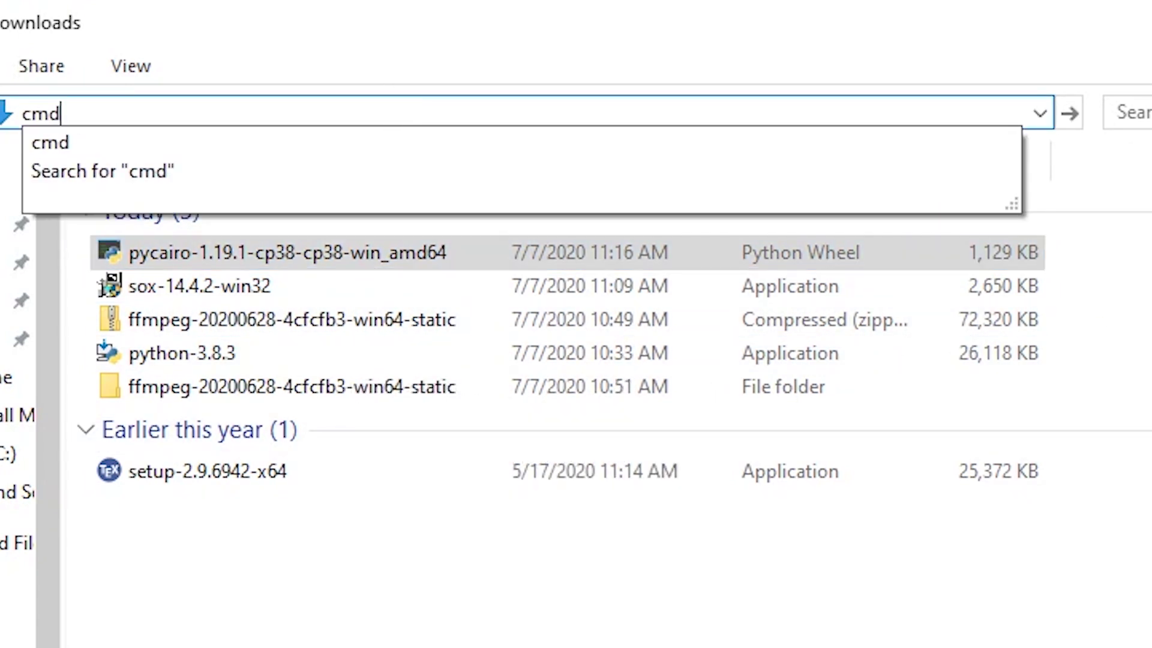
key("Down")
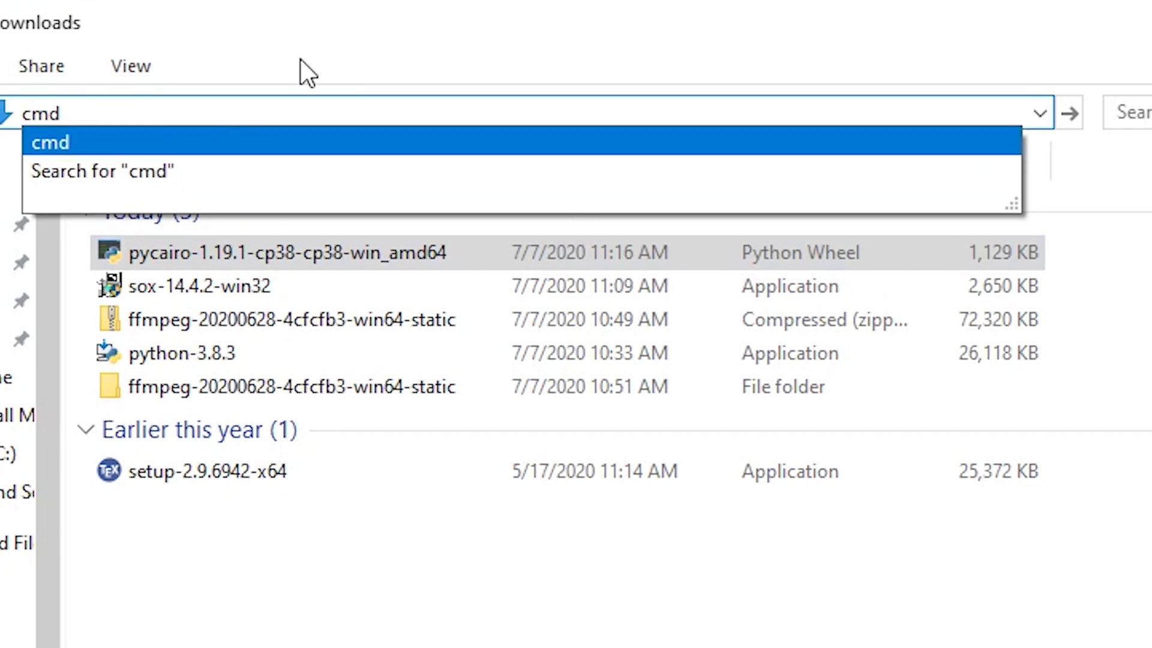
key("Return")
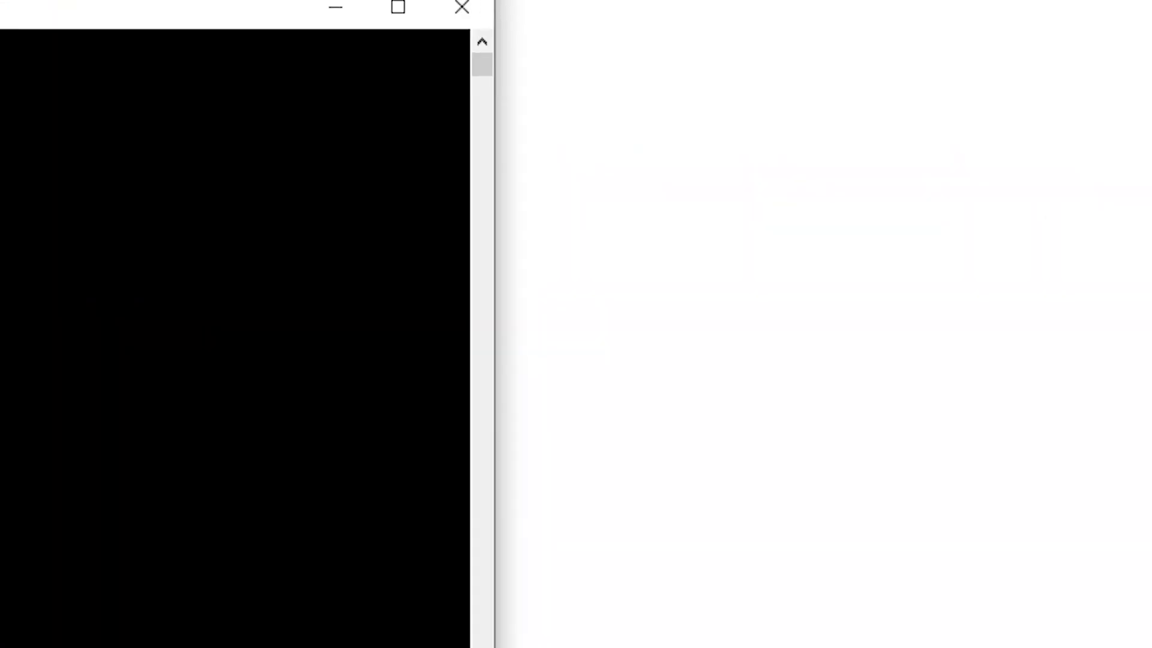
Install pycairo-1.19.1-cp38-cp38-win_amd64.whl with python -m pip and check the success message
type("pythoi")
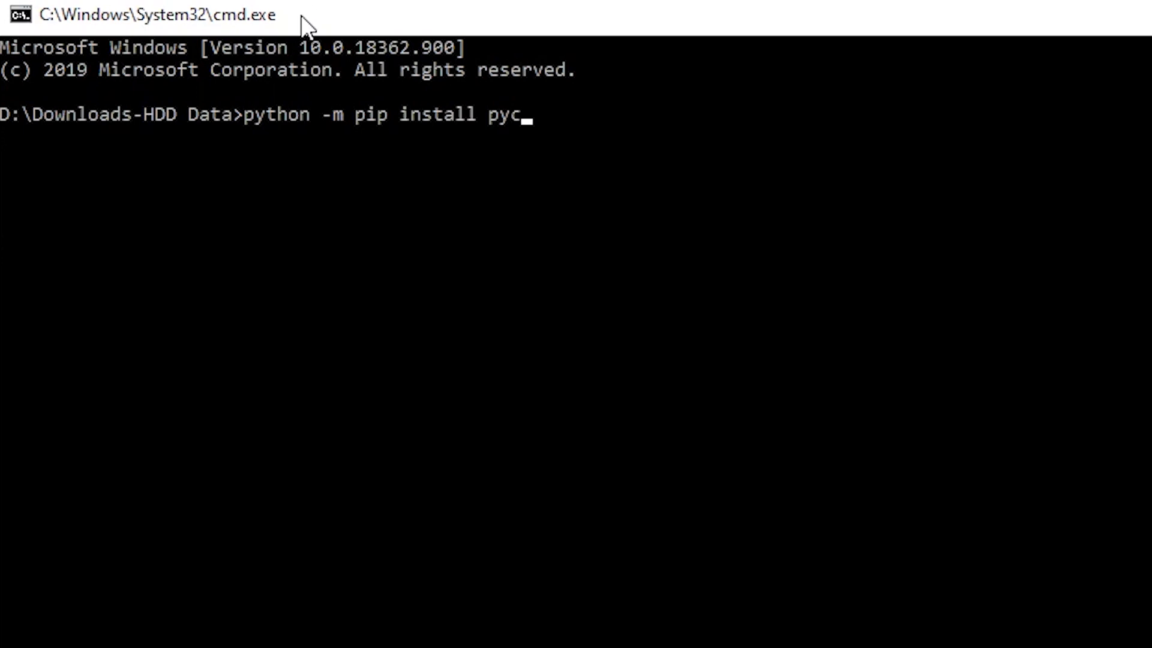
key("Tab")
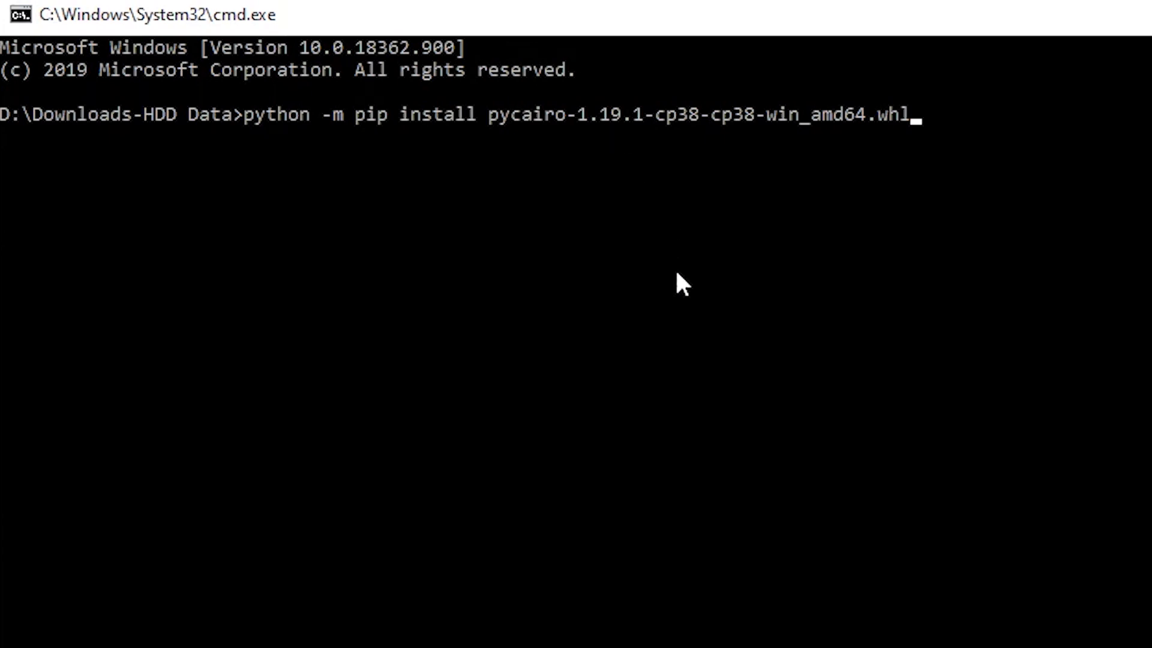
key("Return")
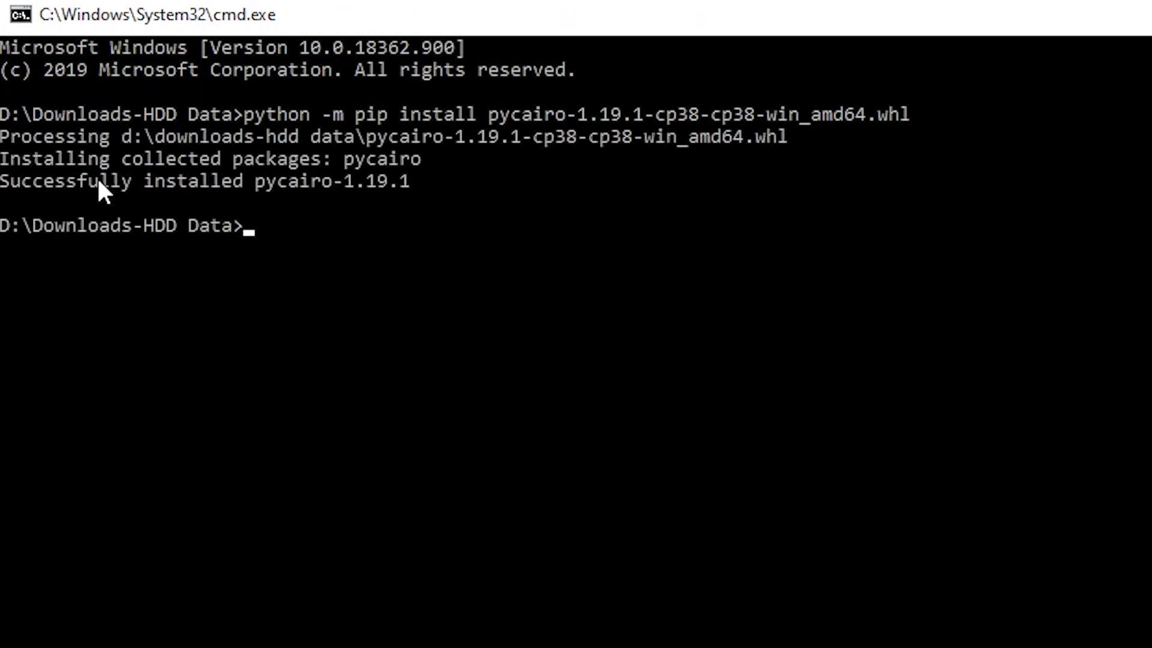
left_click_drag(4, 181, 474, 181)
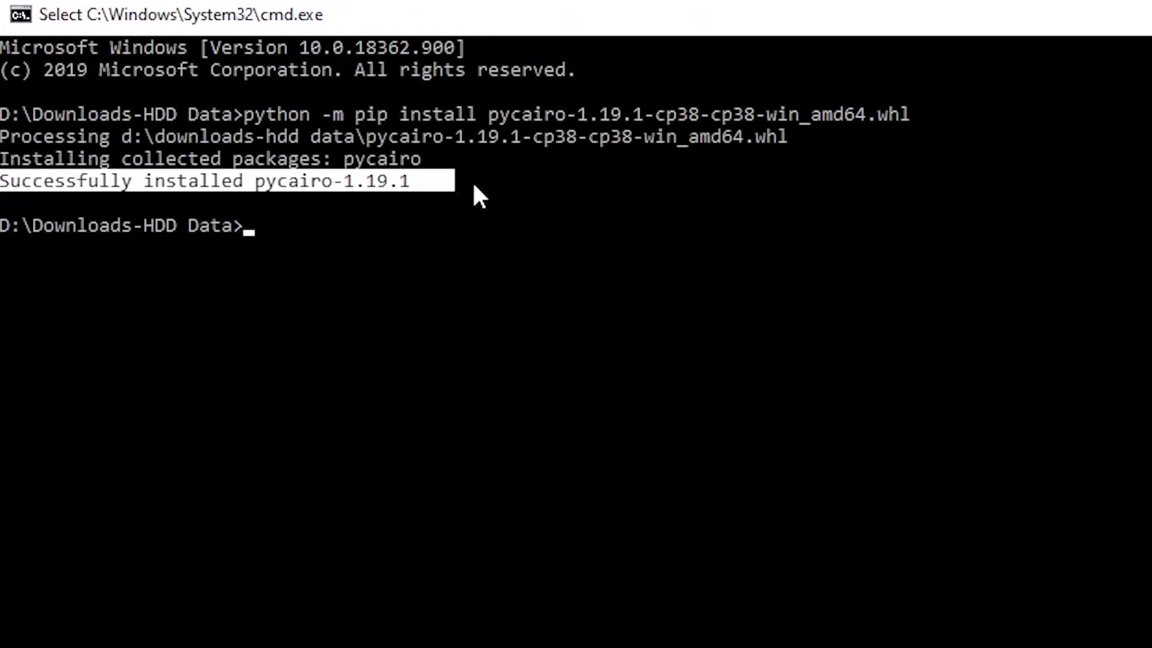
left_click(603, 249)
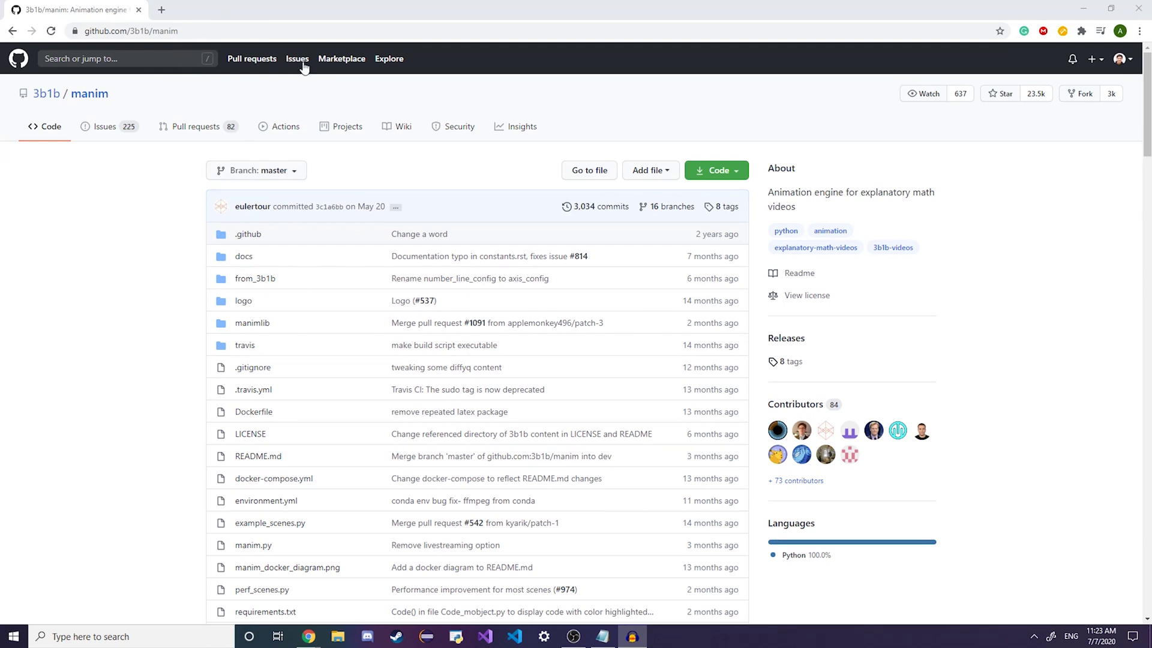
Download the 3b1b/manim GitHub repository as manim-master.zip, then bring up File Explorer
left_click(94, 26)
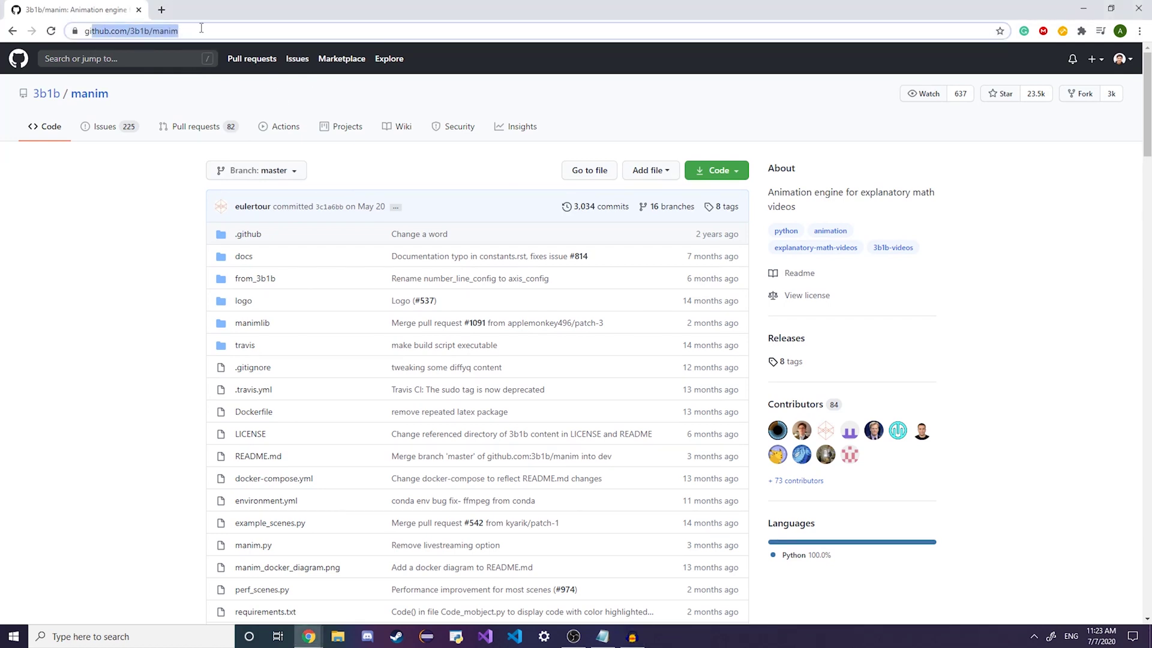
left_click(202, 188)
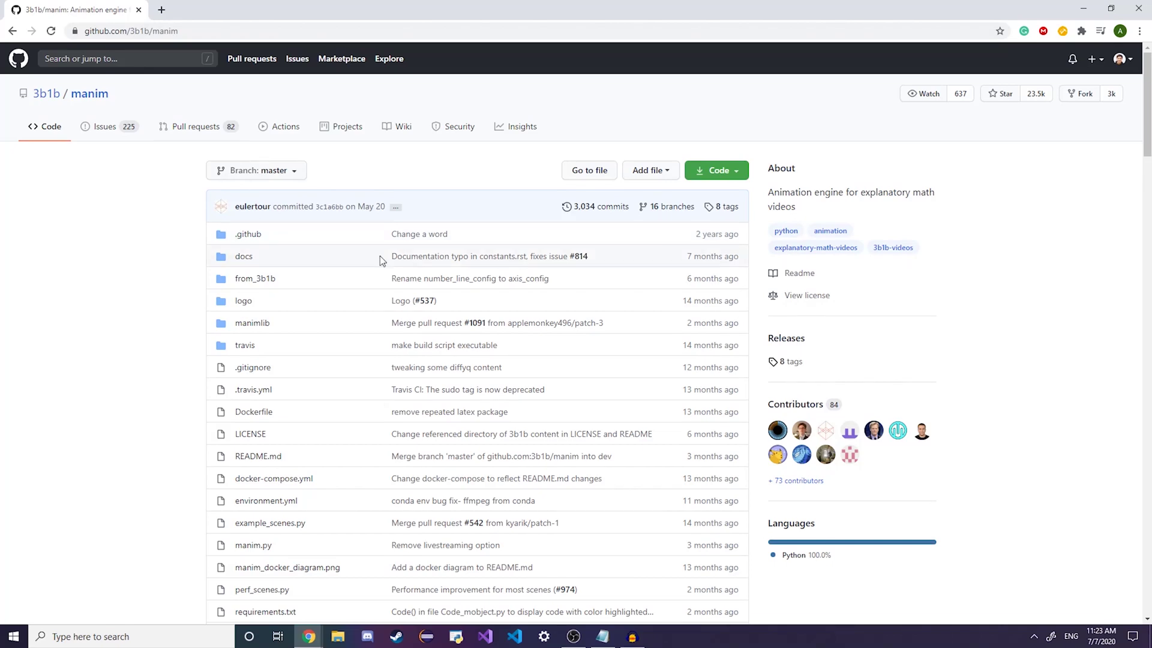
scroll(304, 251, "down", 7)
scroll(421, 459, "up", 1)
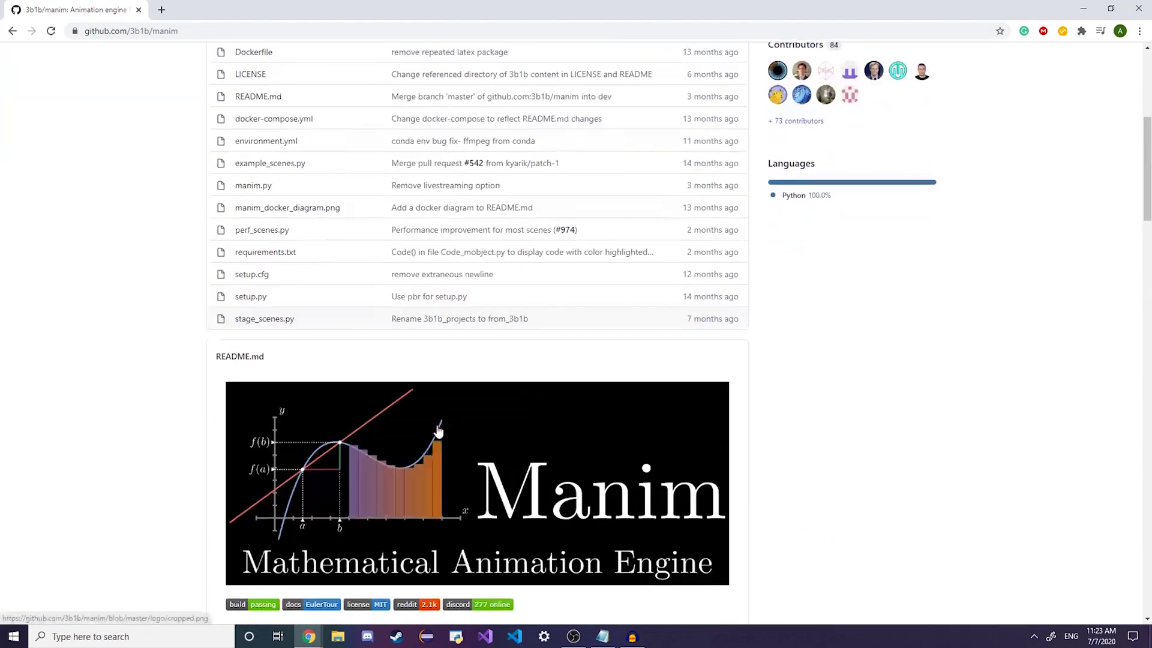
scroll(436, 444, "up", 6)
left_click(717, 170)
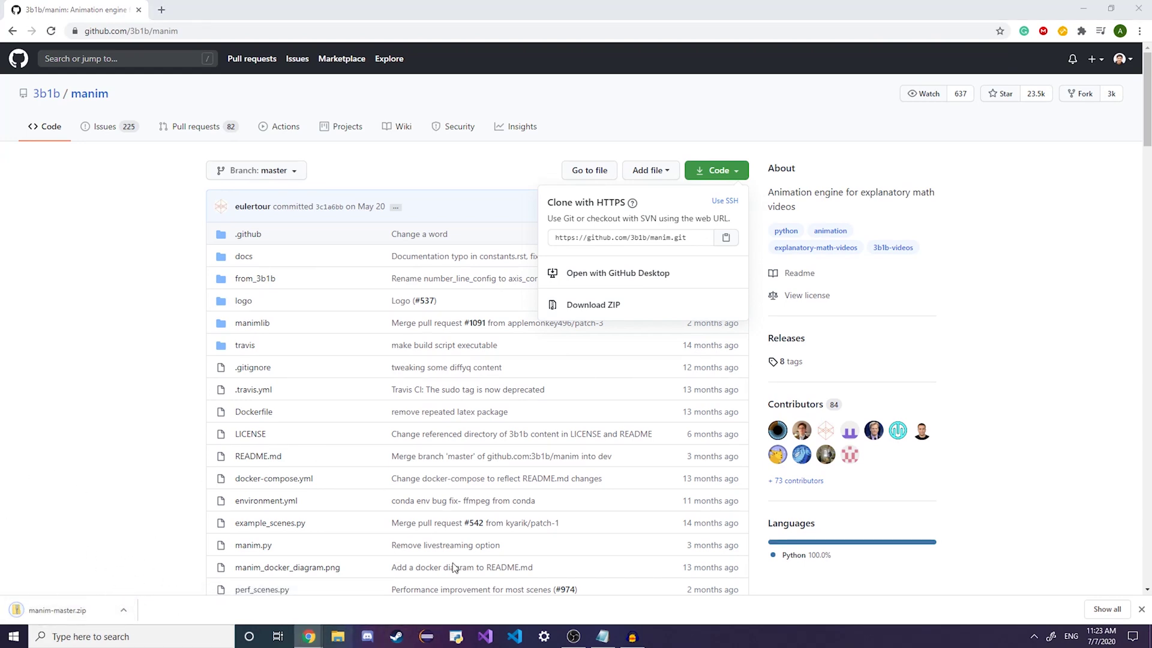
left_click(337, 636)
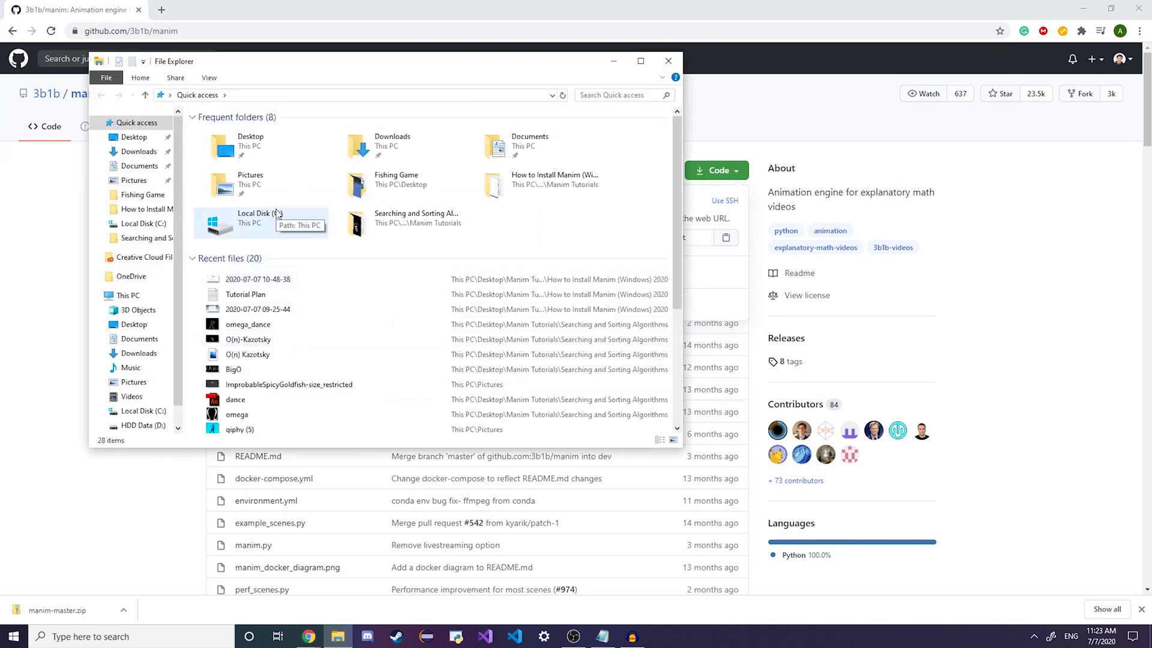
Create a new folder named Manim on Local Disk (C:) and open it
double_click(277, 213)
scroll(334, 318, "down", 6)
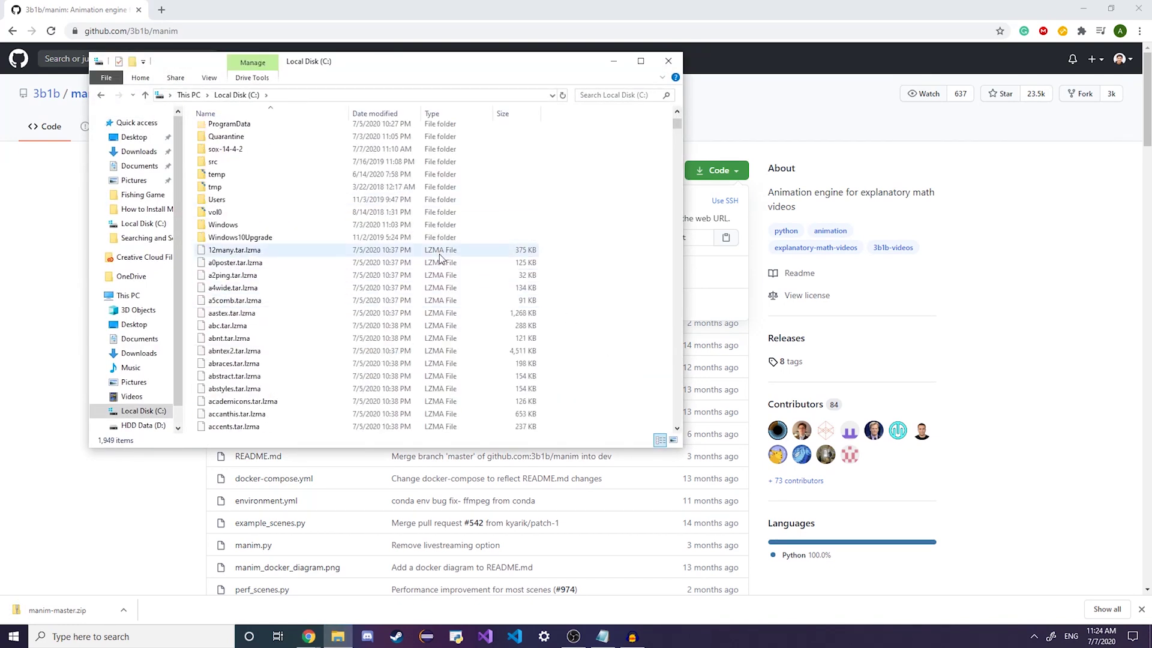
scroll(439, 254, "up", 6)
right_click(581, 234)
mouse_move(534, 403)
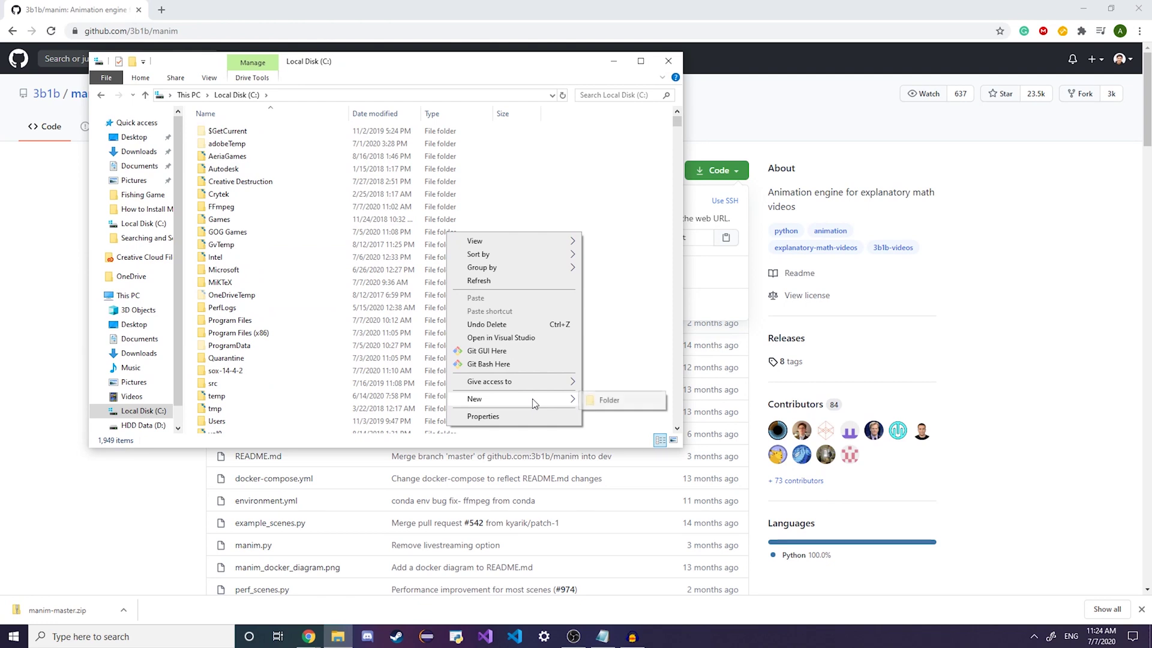
left_click(617, 401)
type("Manim")
left_click(345, 434)
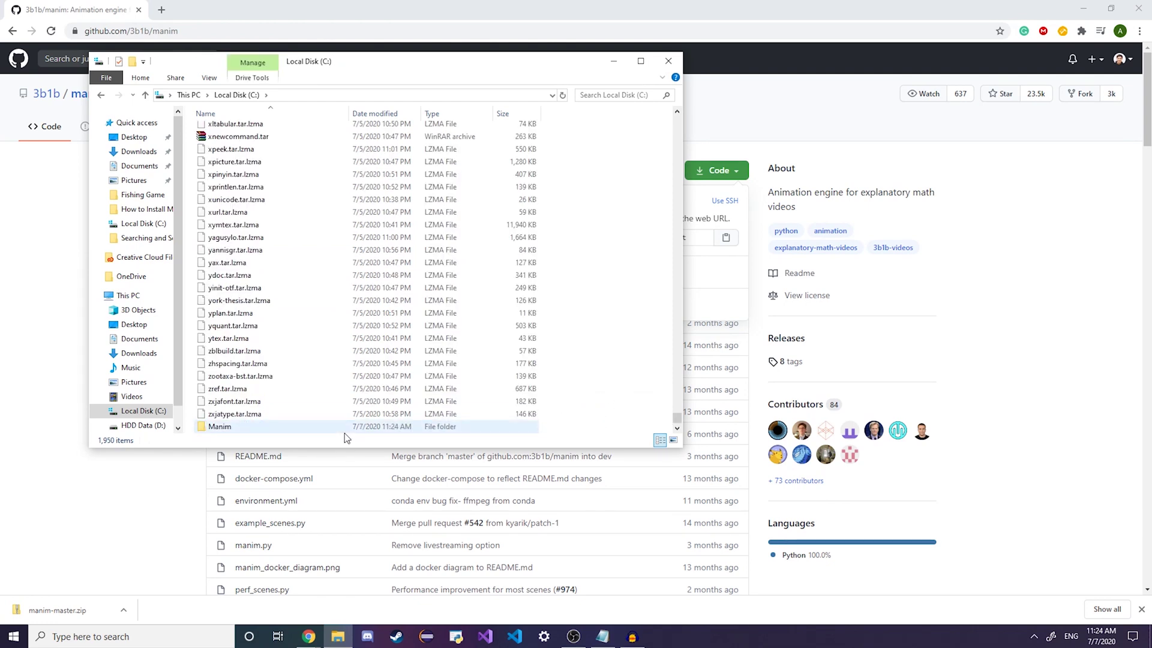
double_click(344, 433)
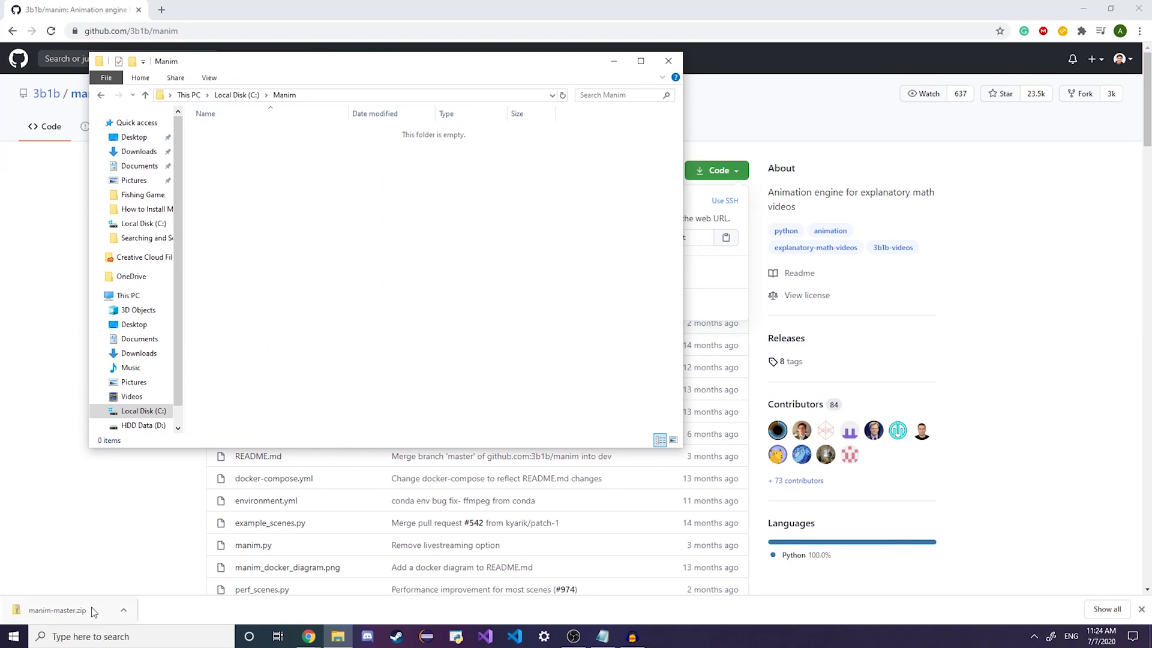
Copy manim-master.zip from the Downloads folder into the Manim folder
left_click(123, 610)
left_click(198, 576)
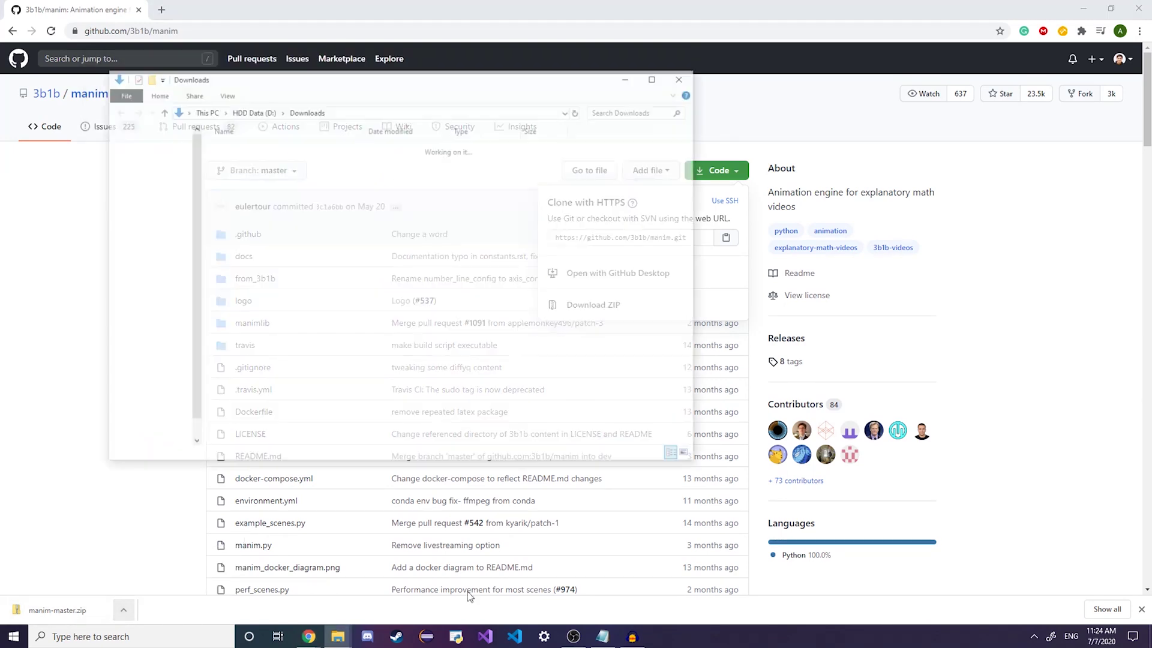
mouse_move(337, 638)
left_click_drag(338, 638, 329, 255)
left_click_drag(354, 61, 741, 64)
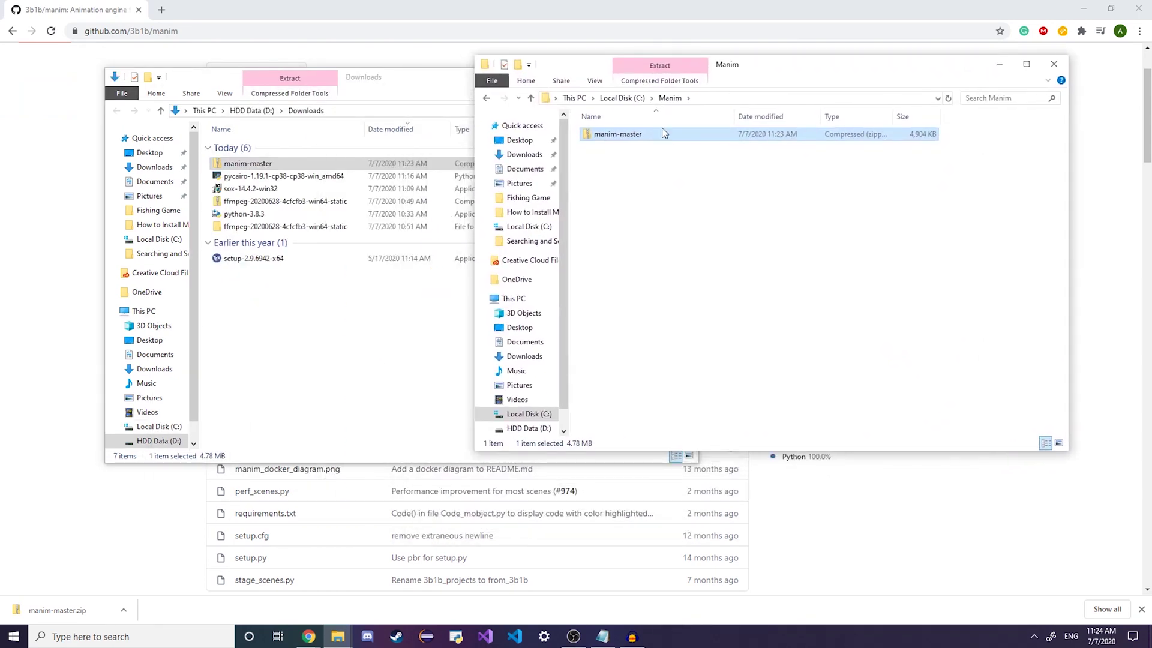
Extract manim-master.zip inside C:\Manim, then delete the zip
right_click(648, 138)
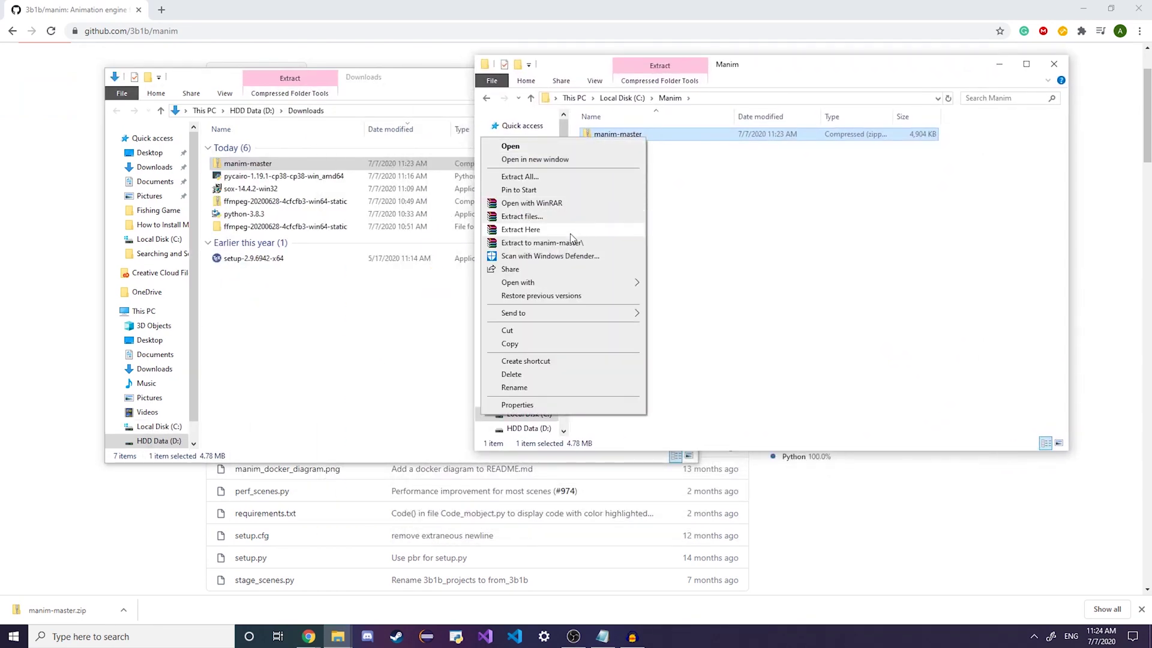
left_click(570, 233)
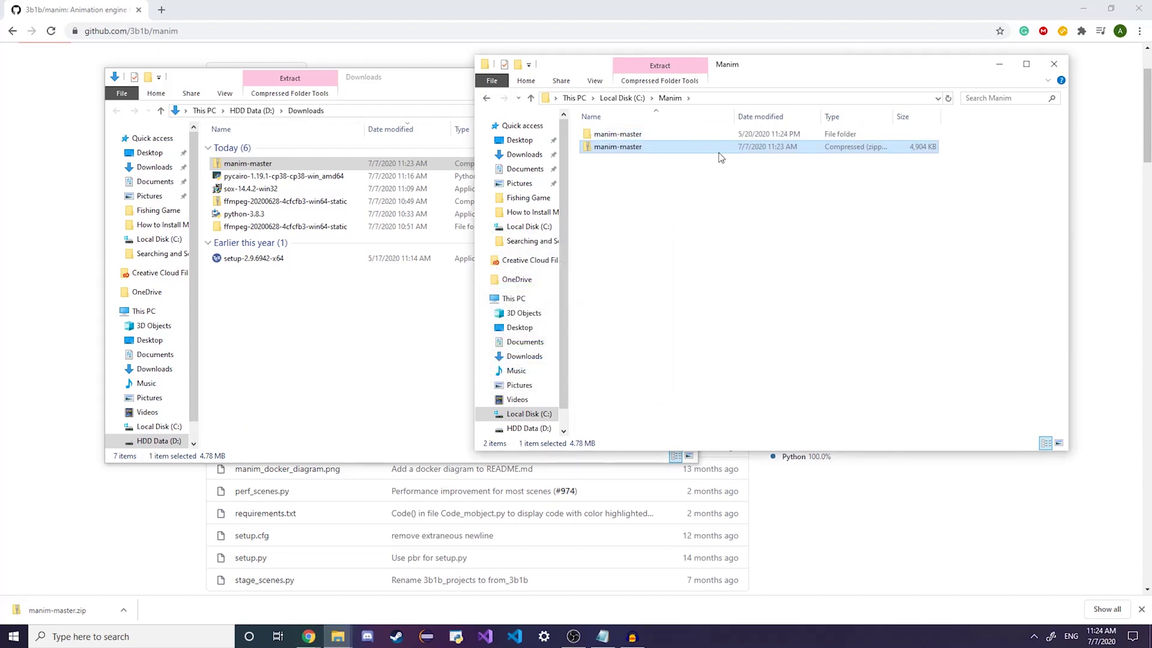
key("Delete")
left_click(651, 133)
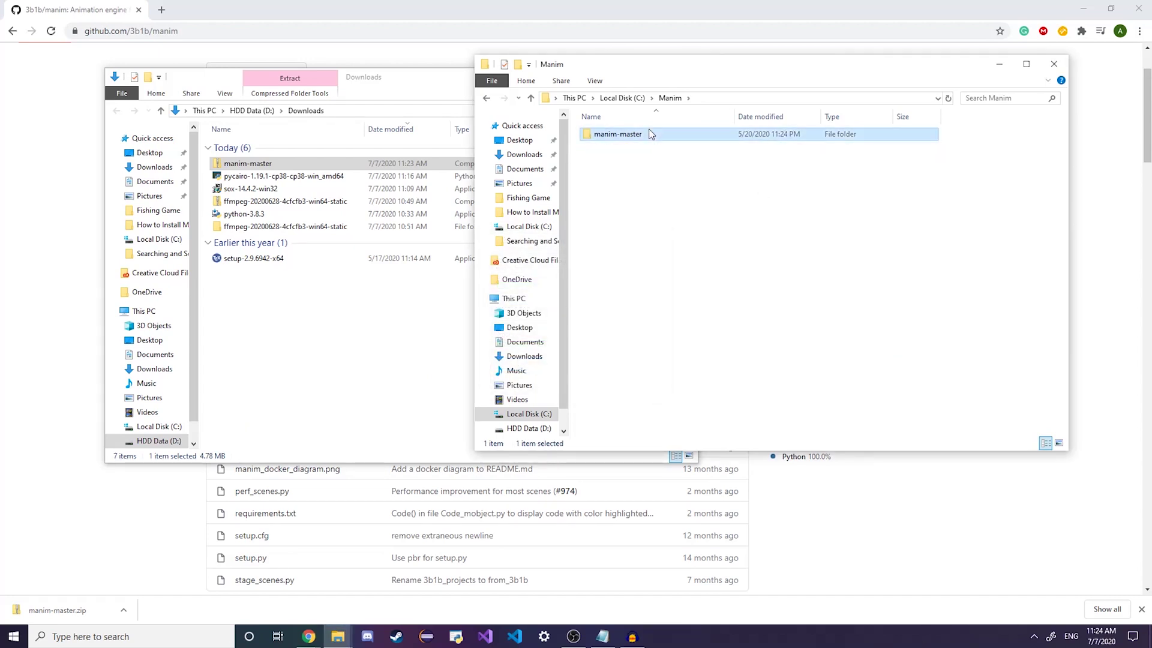
Close the Downloads window and open the extracted C:\Manim\manim-master folder
left_click_drag(387, 72, 272, 72)
left_click(558, 76)
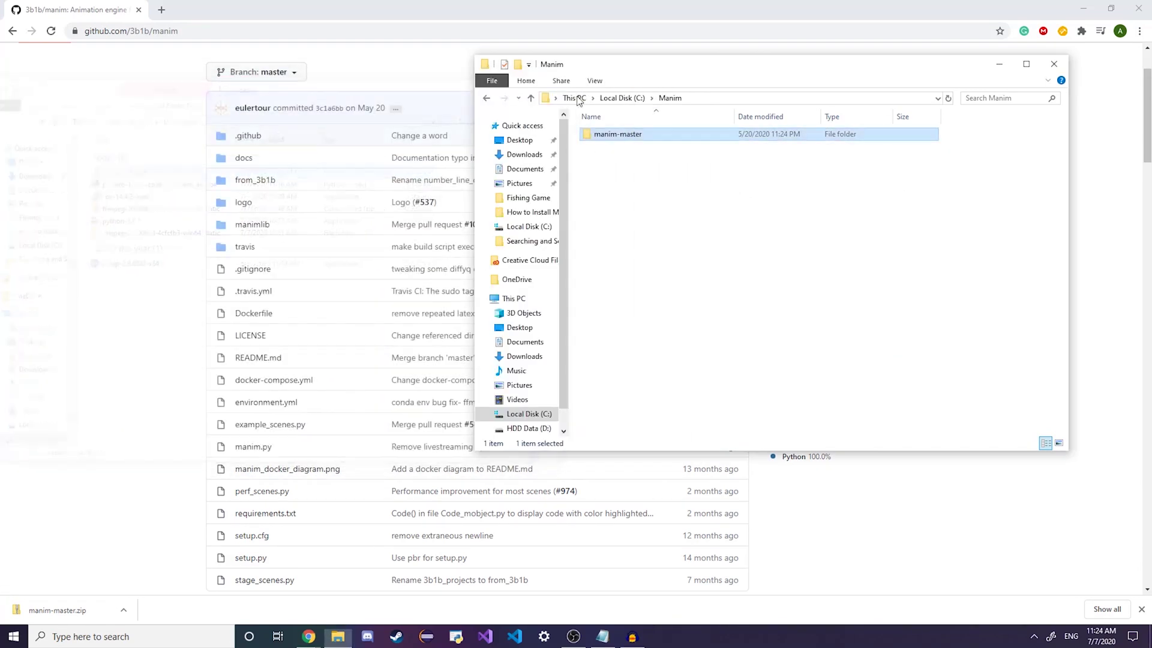
key("alt+Tab")
key("alt+Tab")
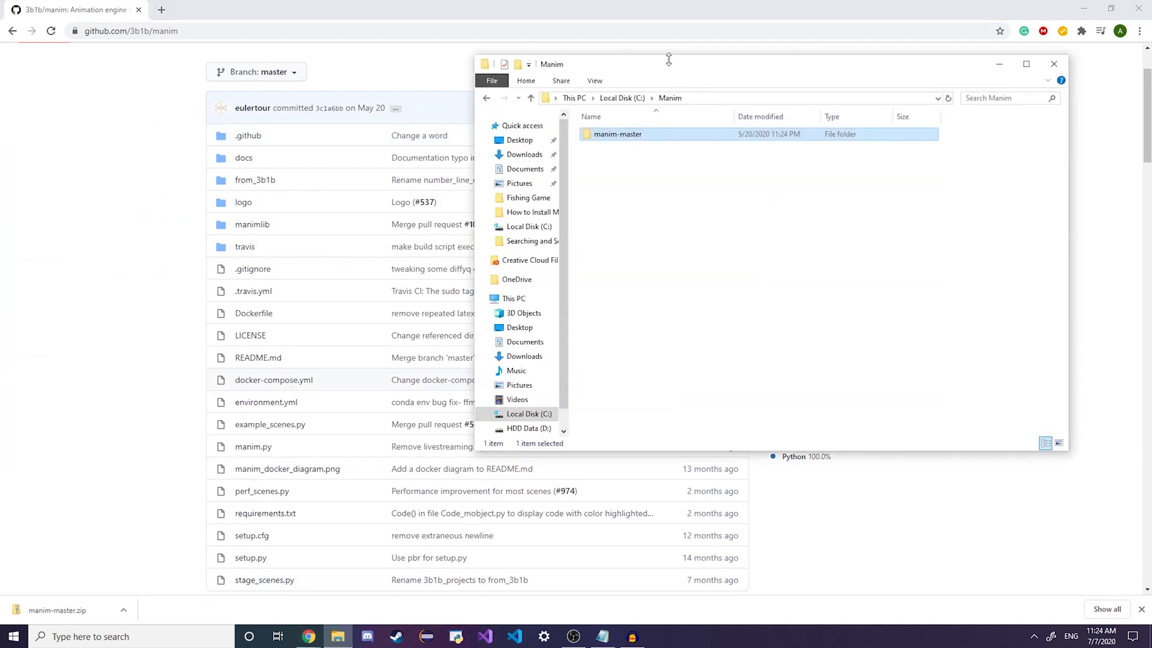
left_click_drag(597, 70, 389, 159)
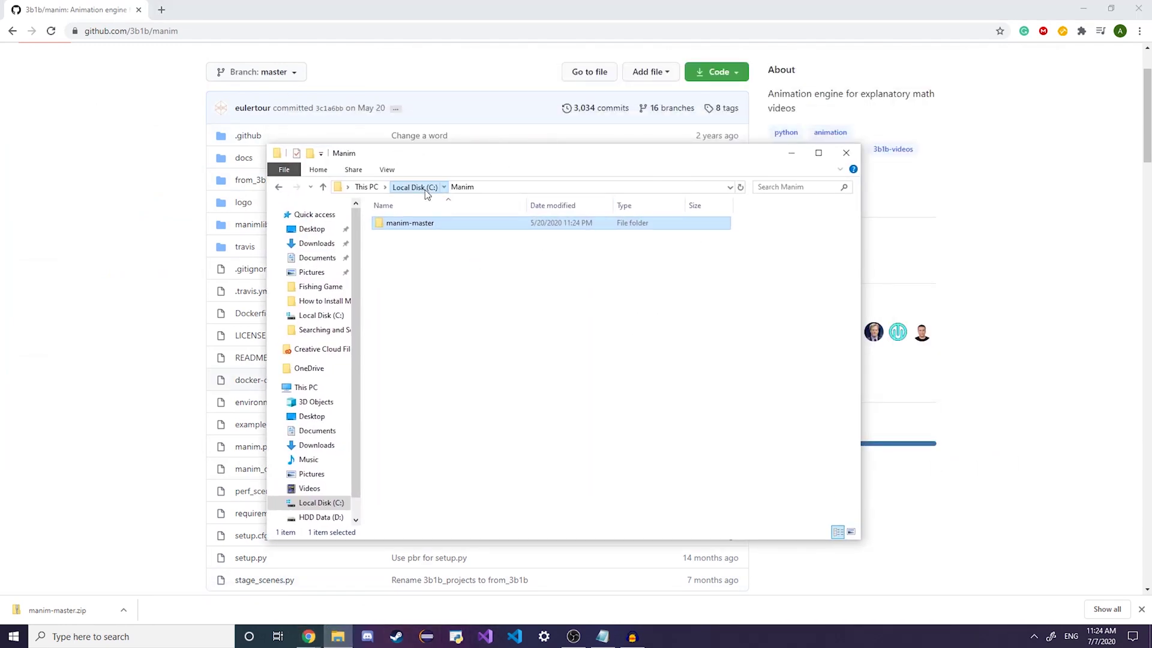
left_click(424, 190)
double_click(451, 366)
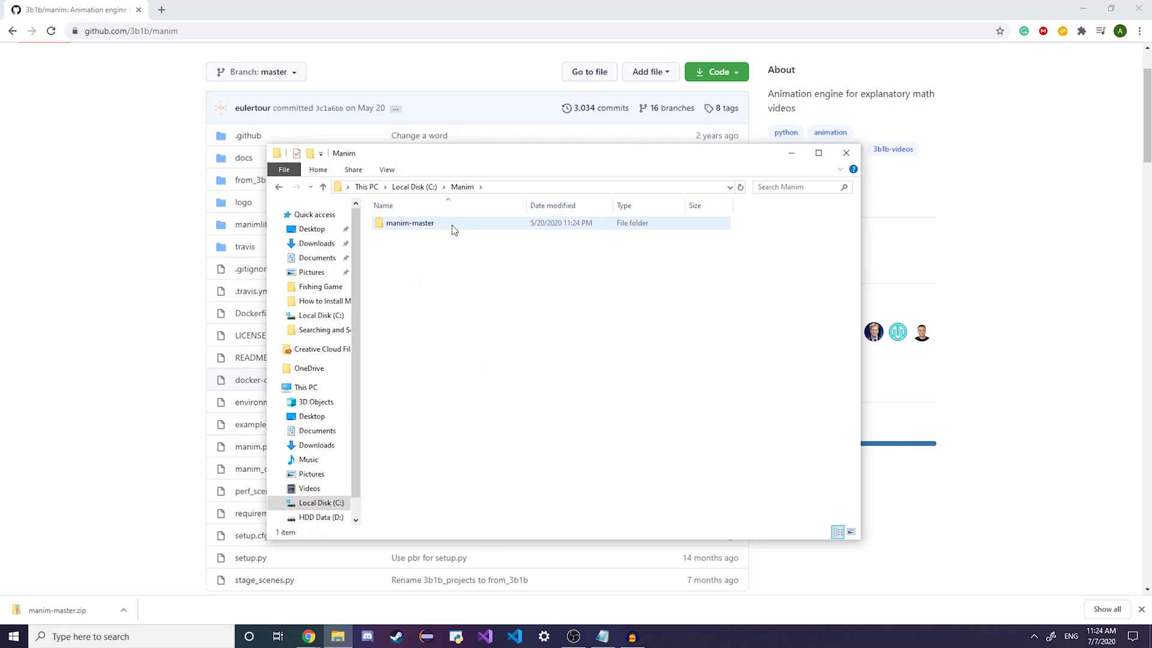
double_click(452, 225)
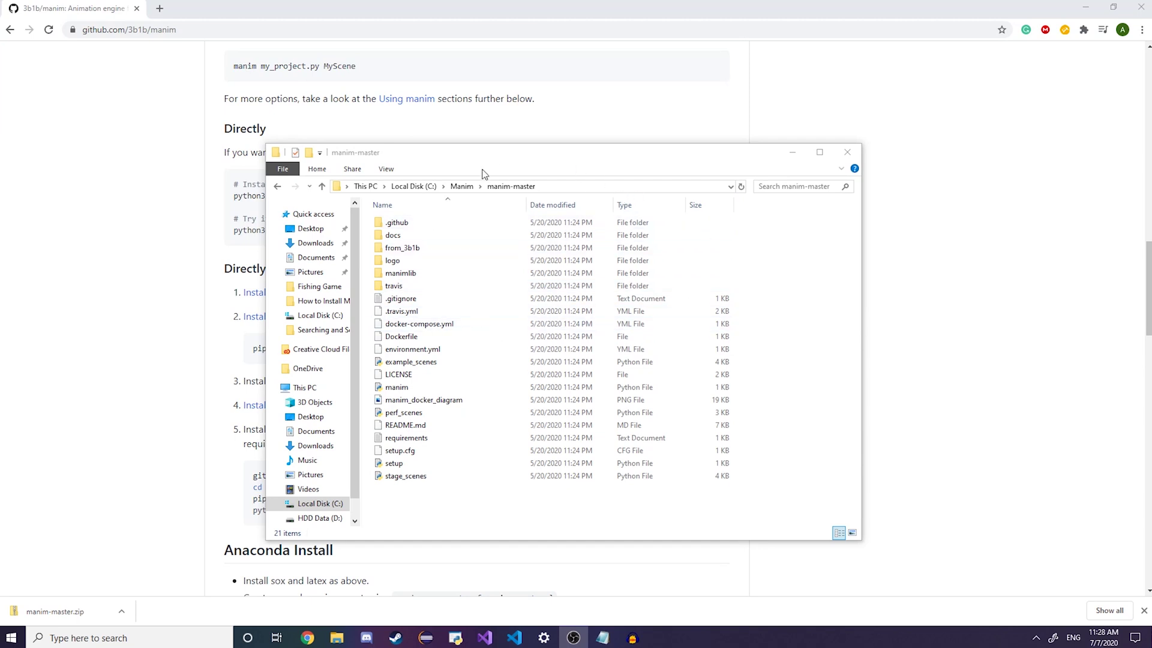
Launch Command Prompt at C:\Manim\manim-master by entering cmd in the Explorer address bar
left_click(613, 189)
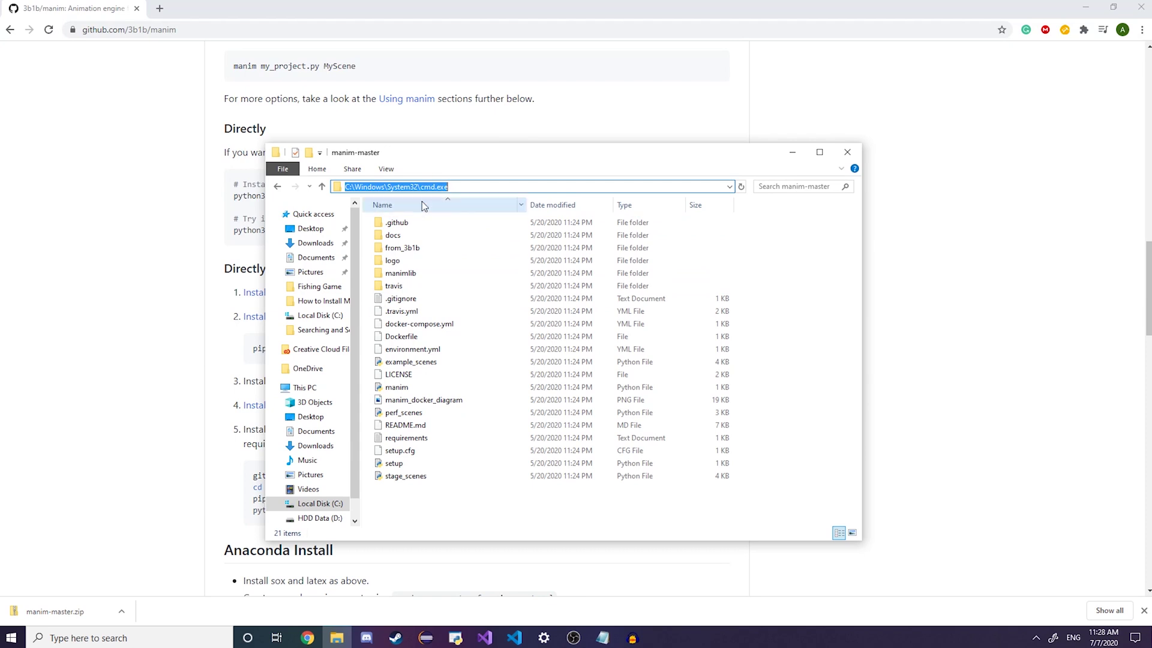
left_click(758, 278)
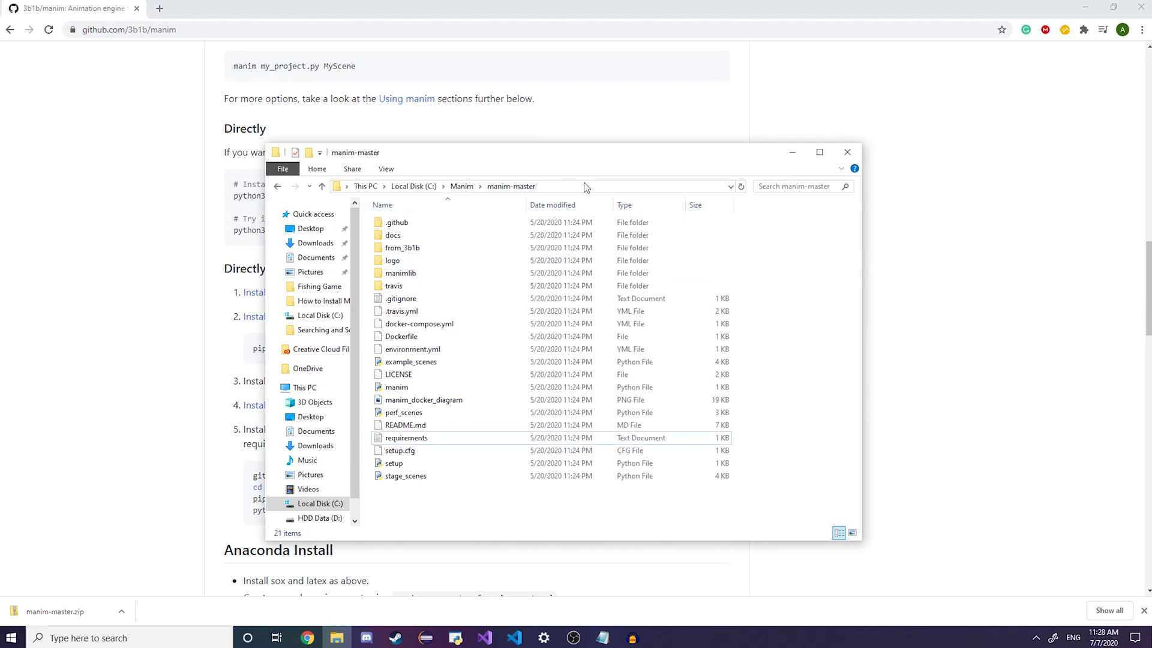
key("alt+Tab")
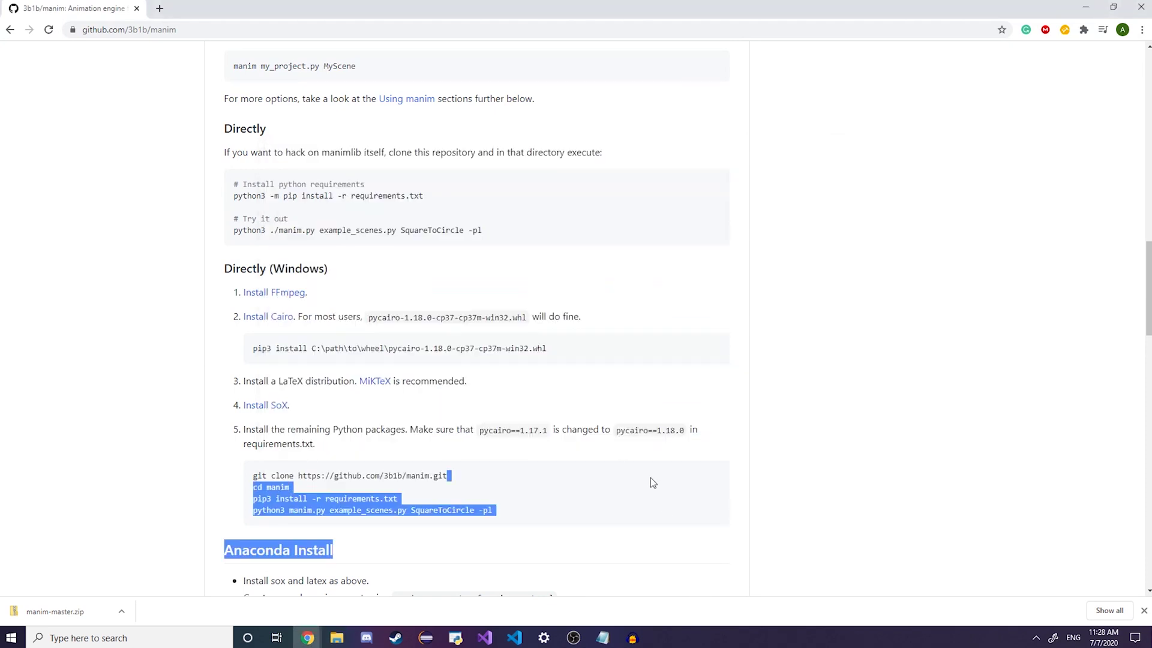
left_click(336, 638)
left_click(594, 186)
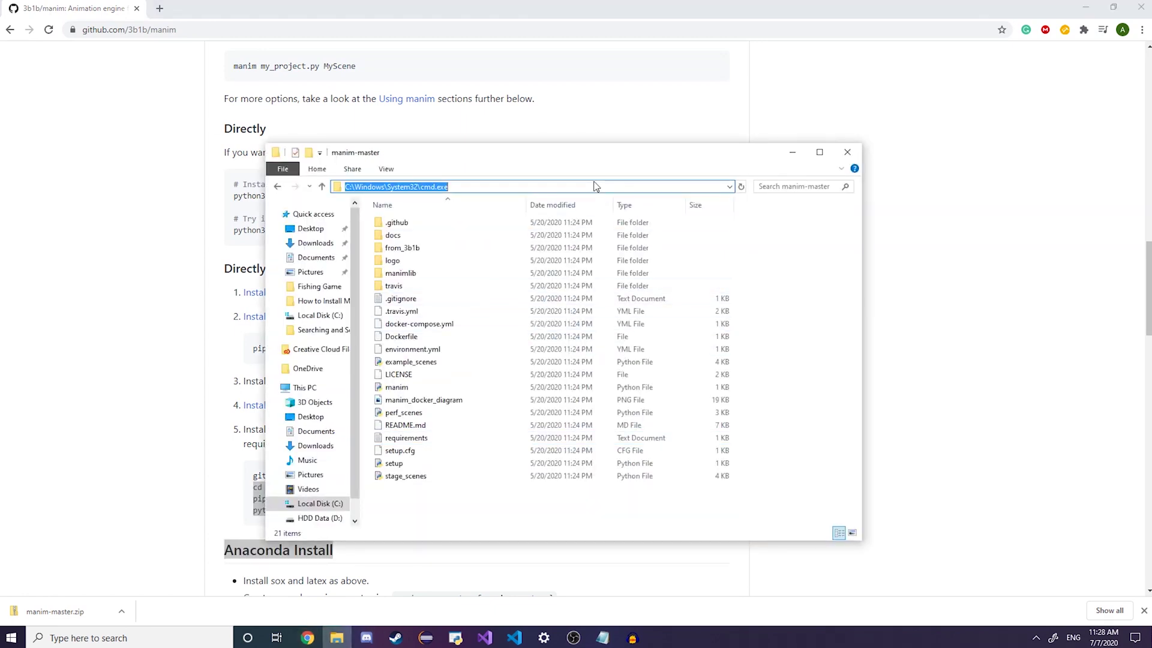
type("cmd")
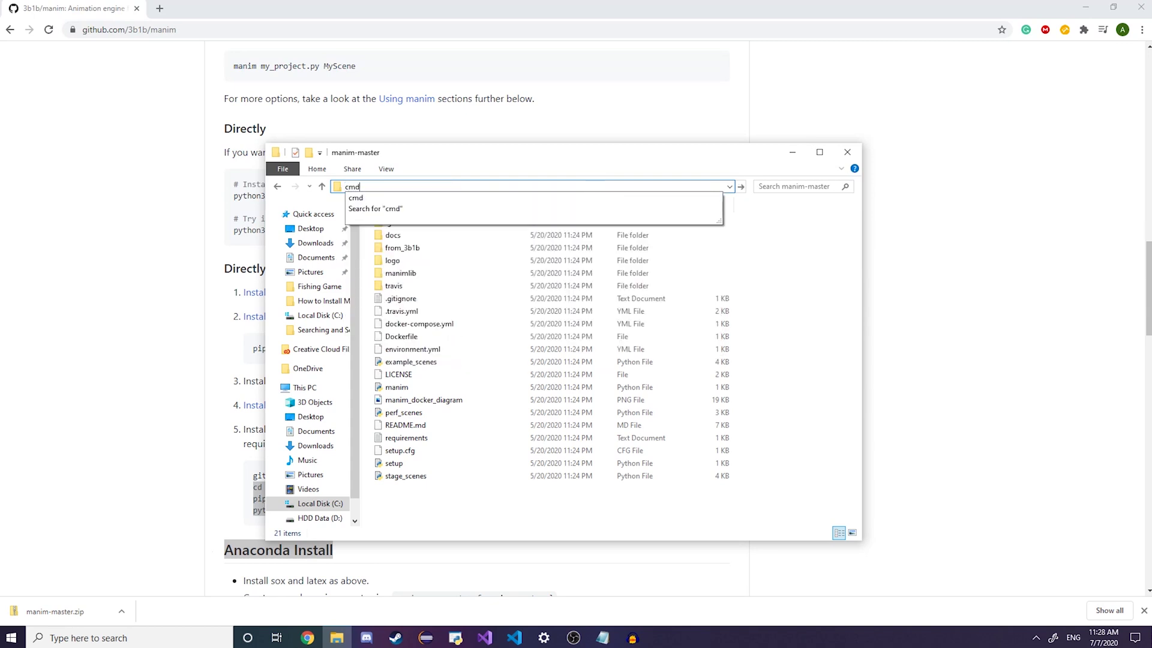
key("Return")
left_click_drag(90, 70, 414, 138)
left_click(401, 183)
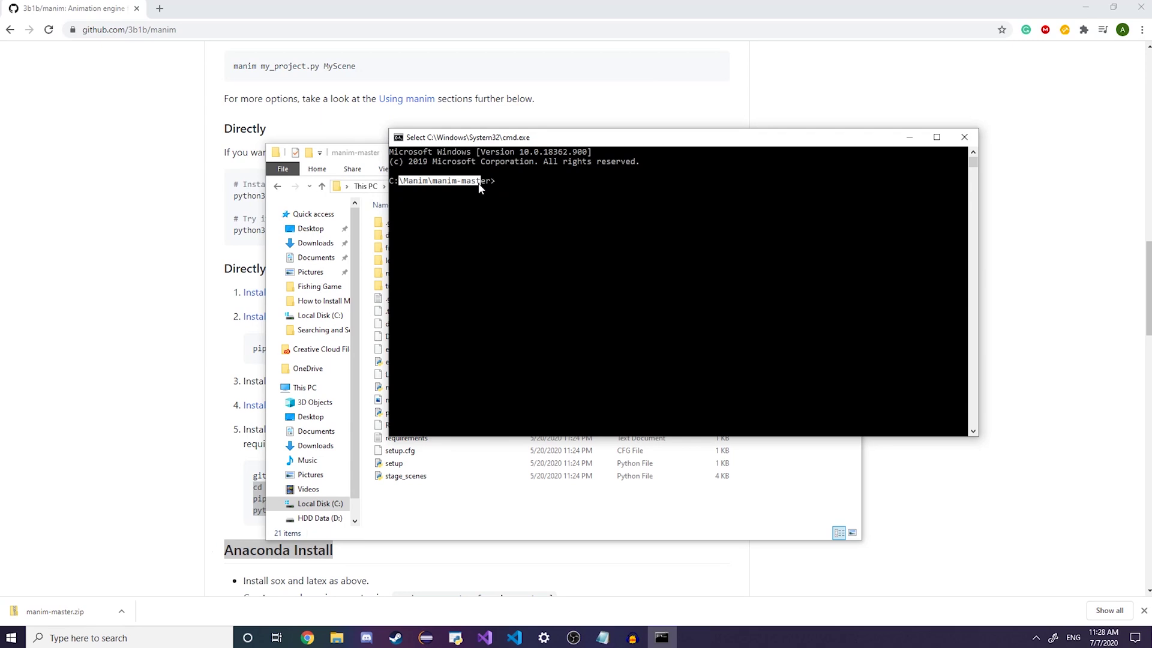
Resize and reposition the Command Prompt window showing the C:\Manim\manim-master path
left_click(663, 202)
left_click_drag(436, 183, 486, 187)
mouse_move(405, 183)
left_mouse_down()
mouse_move(436, 182)
mouse_move(427, 182)
left_mouse_up()
left_click(550, 248)
left_click_drag(588, 129, 584, 85)
left_click_drag(510, 335, 514, 382)
left_click_drag(455, 93, 495, 189)
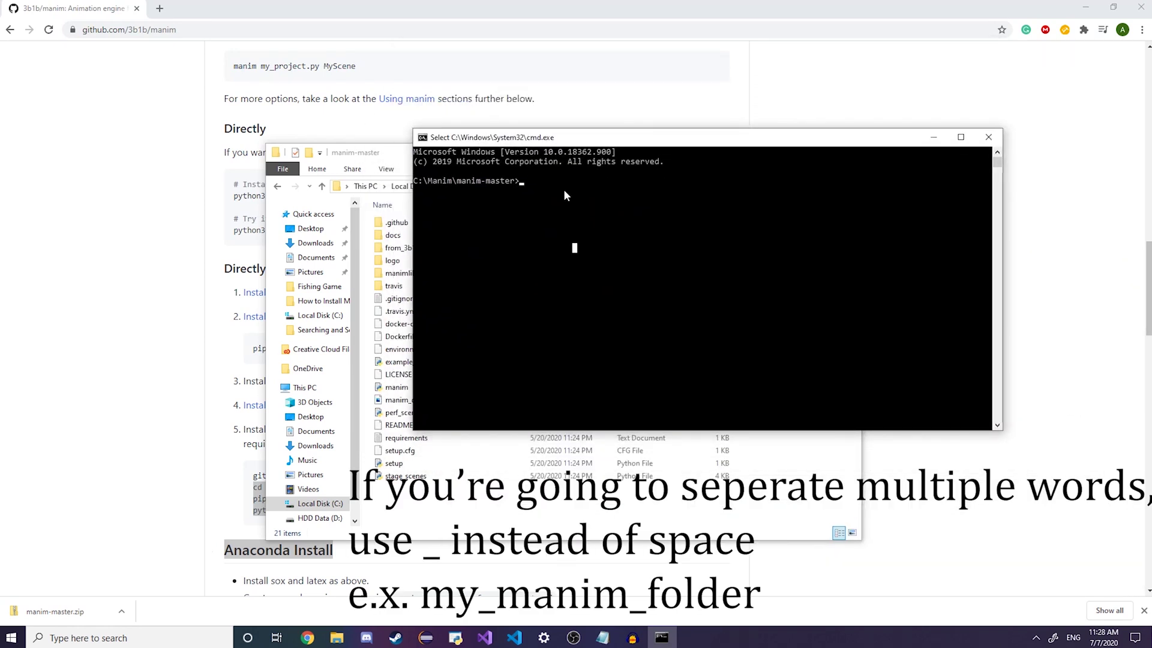
key("Escape")
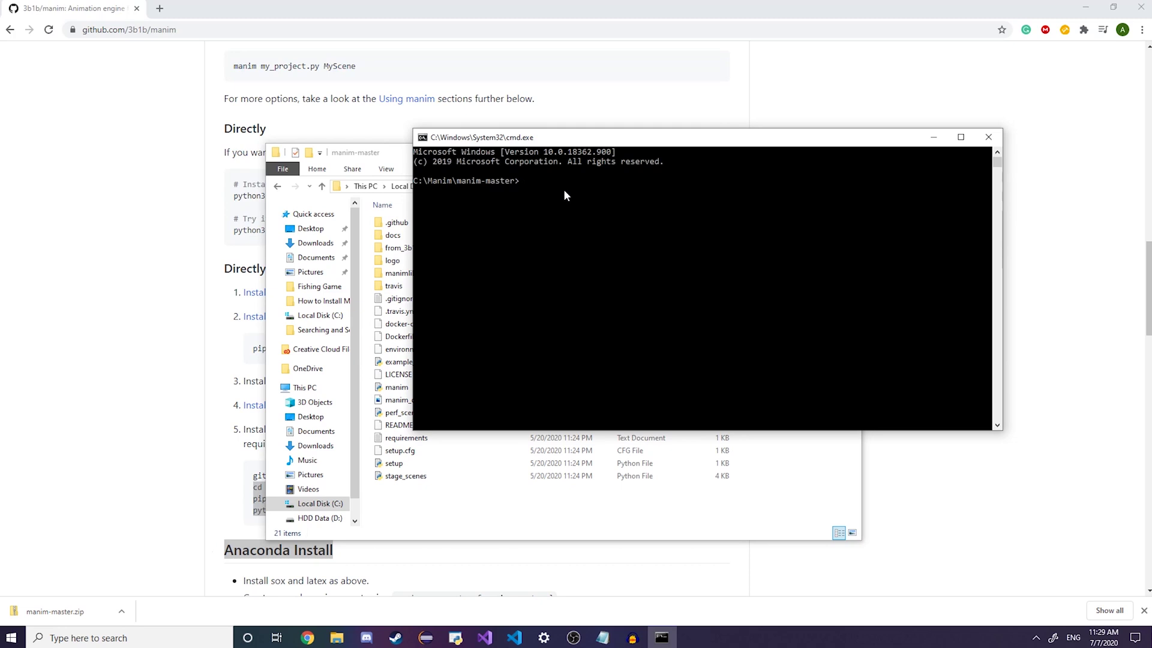
Type python -m pip install -r requirements.txt at the prompt without running it
type("python -m pip install -r requirements.txt")
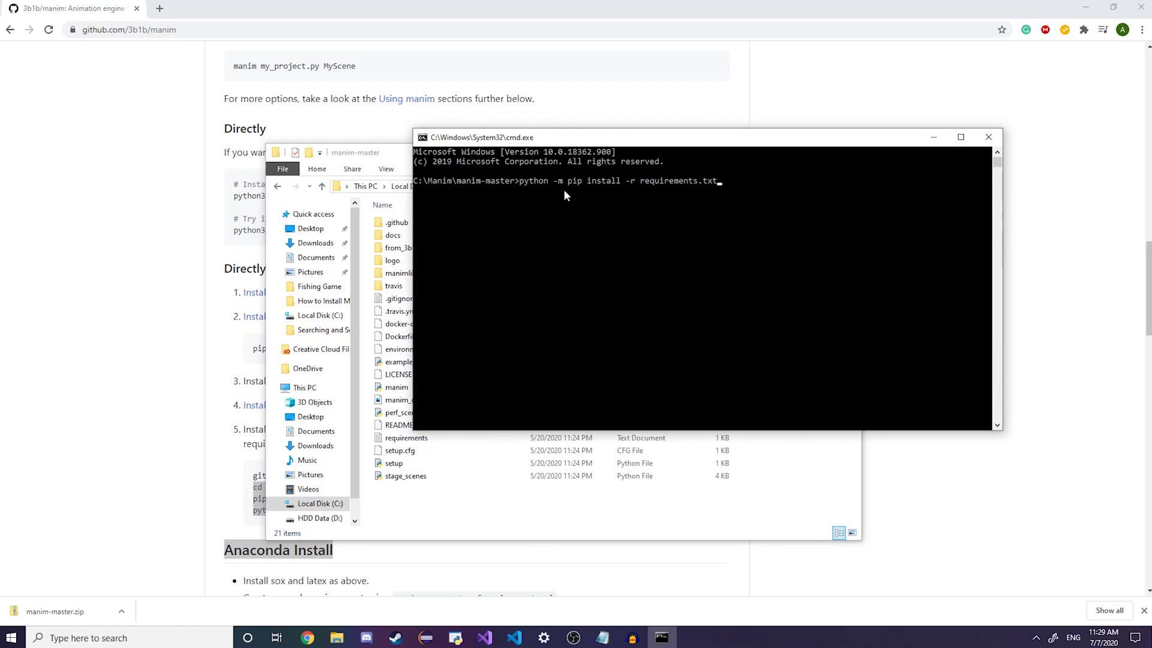
left_click(495, 526)
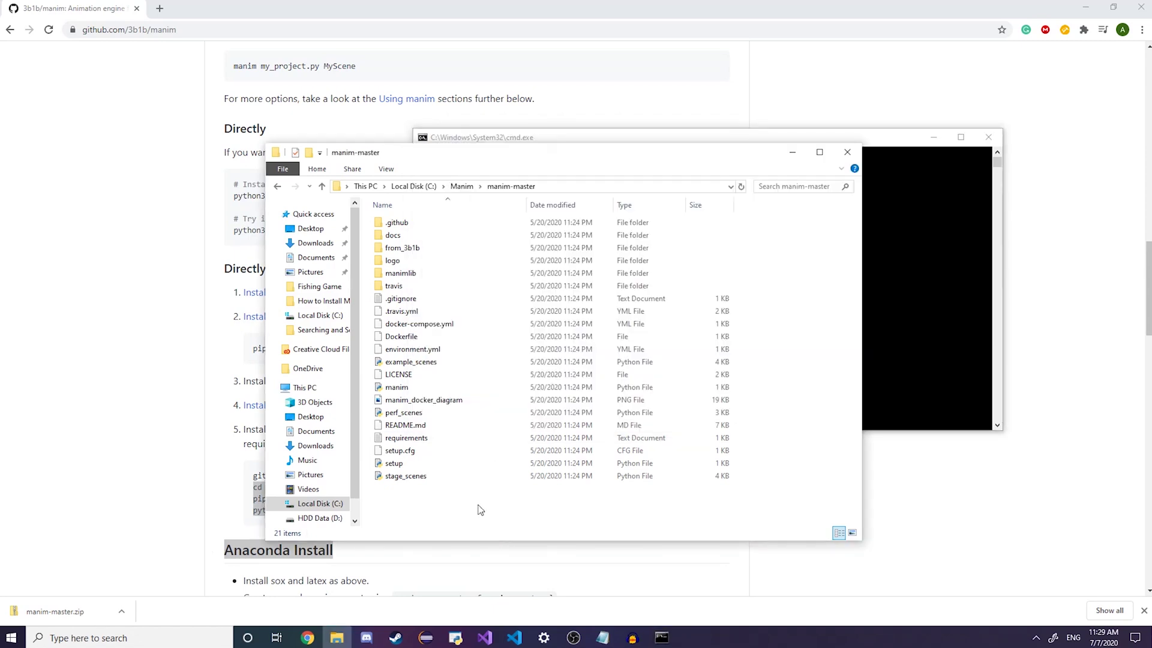
Open requirements.txt in Notepad and arrange it beside the Command Prompt window
double_click(437, 436)
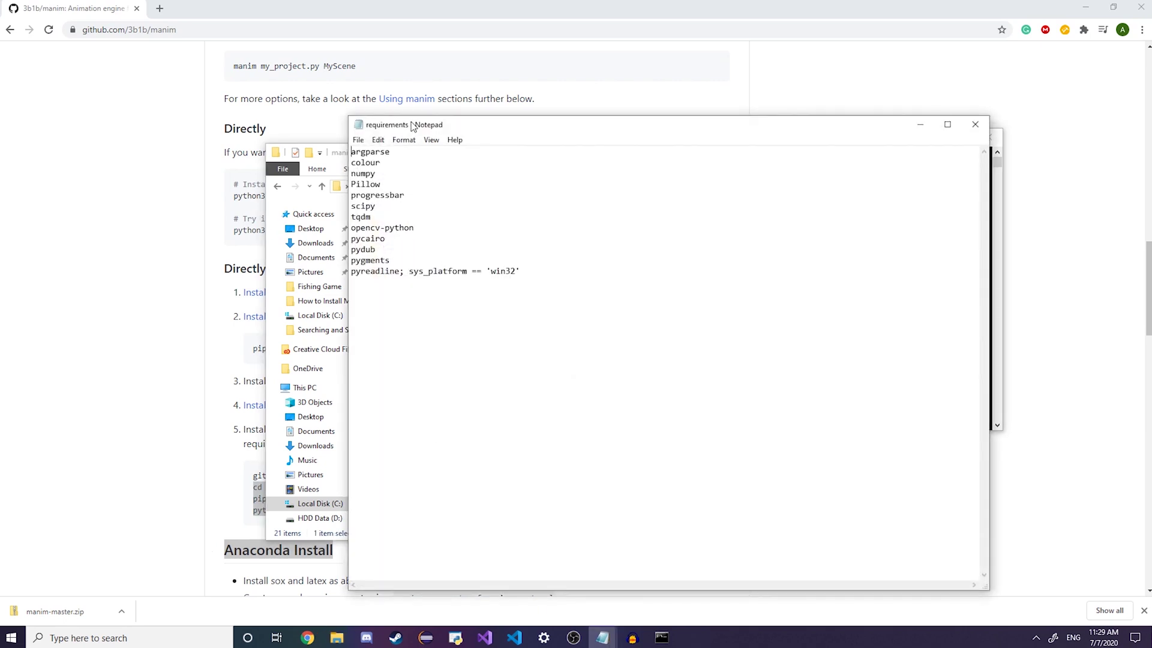
left_click_drag(412, 126, 96, 118)
left_click(884, 208)
left_click_drag(630, 152, 799, 152)
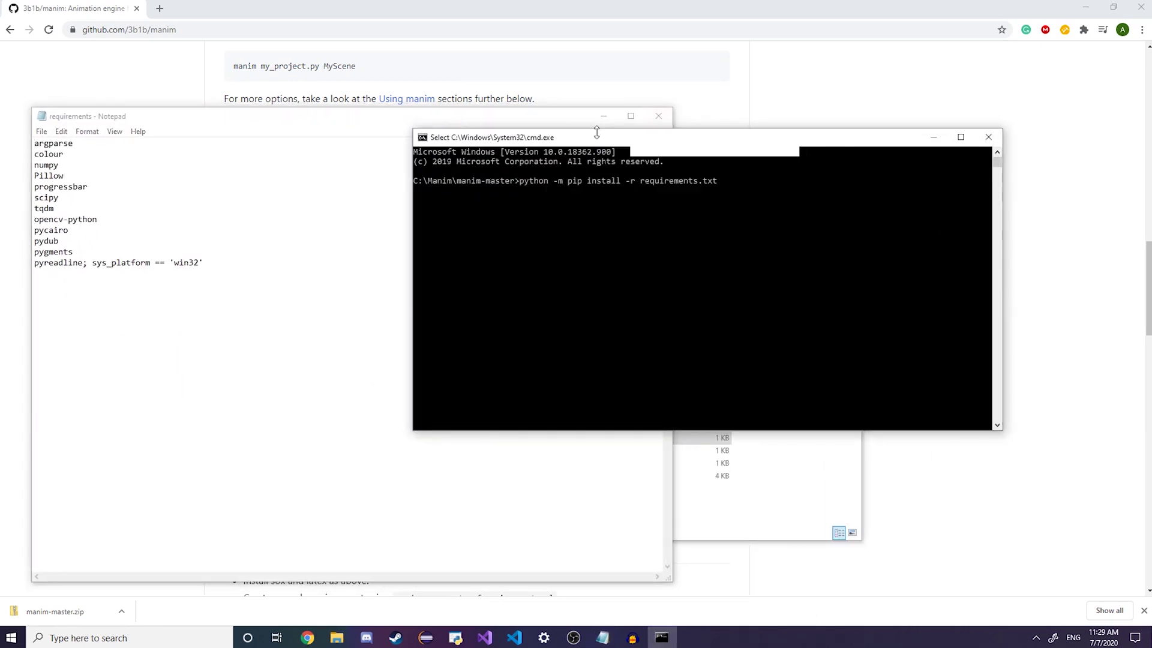
left_click_drag(596, 132, 715, 119)
left_click(896, 178)
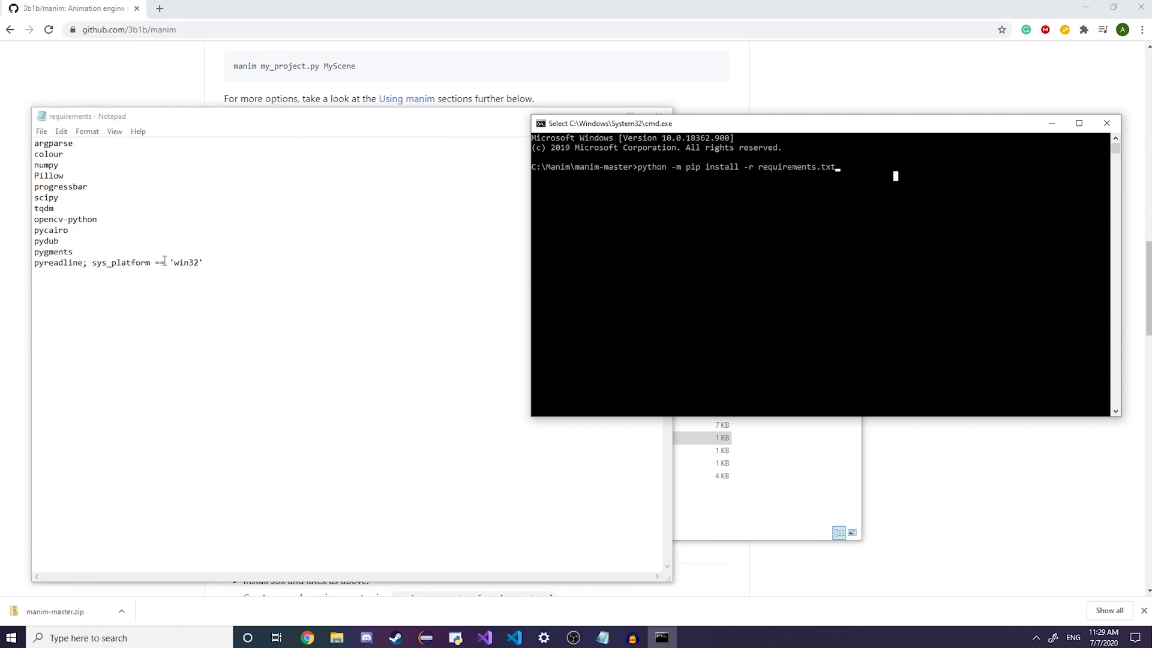
left_click(87, 245)
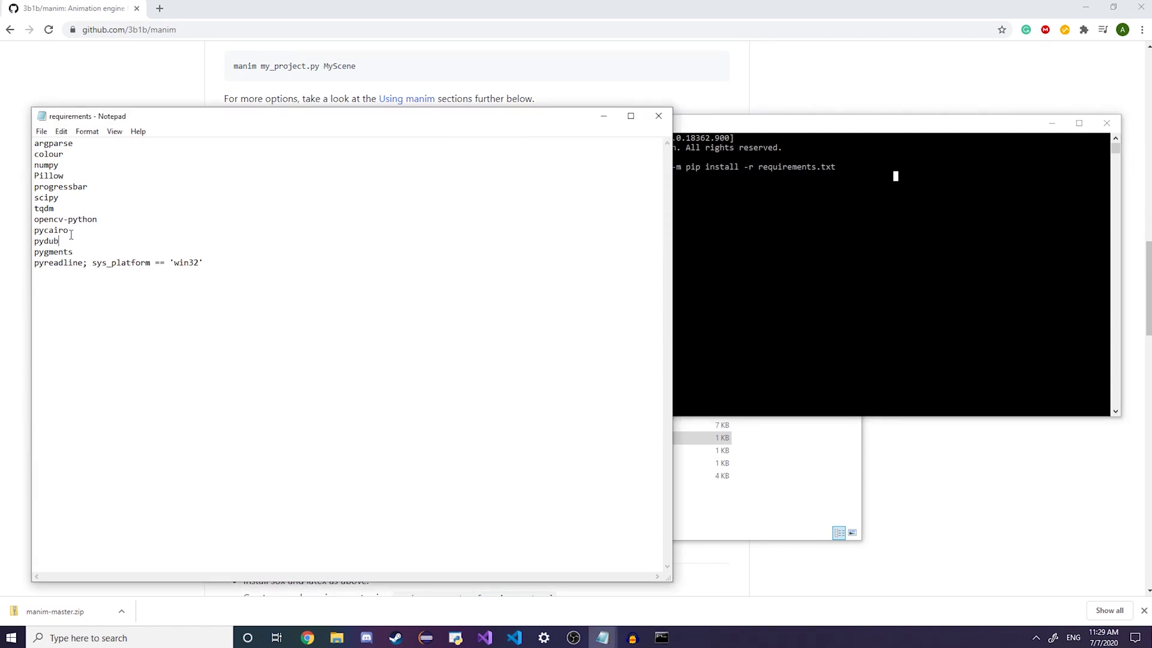
Delete the pycairo line from requirements.txt, save, and close Notepad
left_click_drag(70, 231, 27, 232)
key("BackSpace")
key("BackSpace")
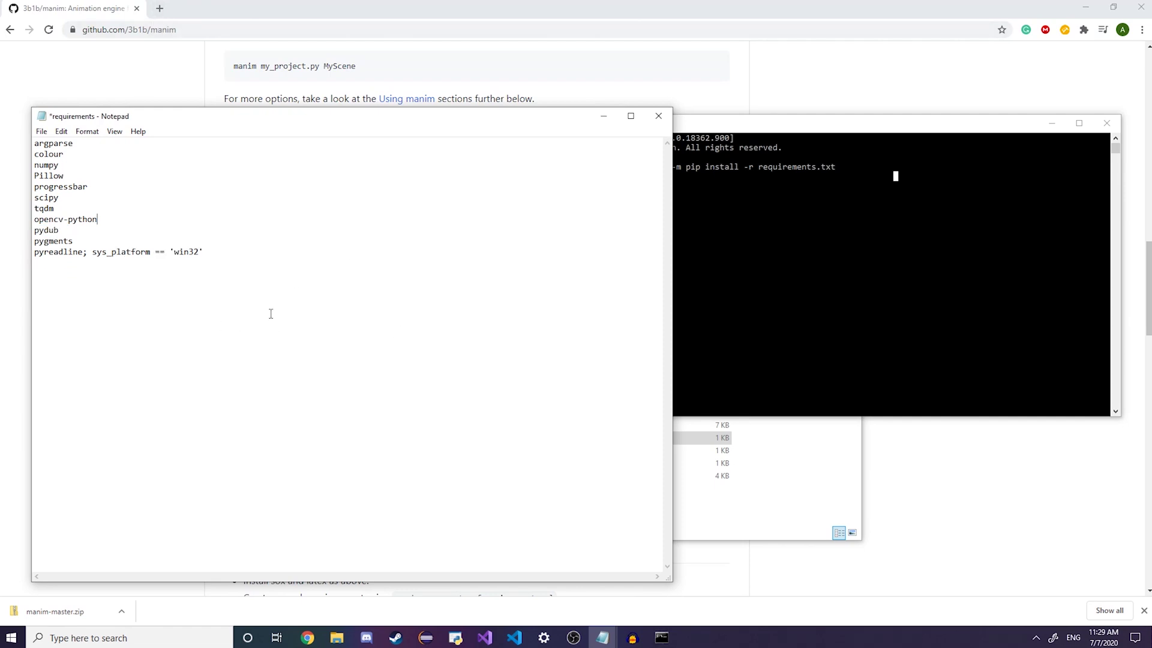
key("ctrl+s")
left_click_drag(265, 264, 63, 200)
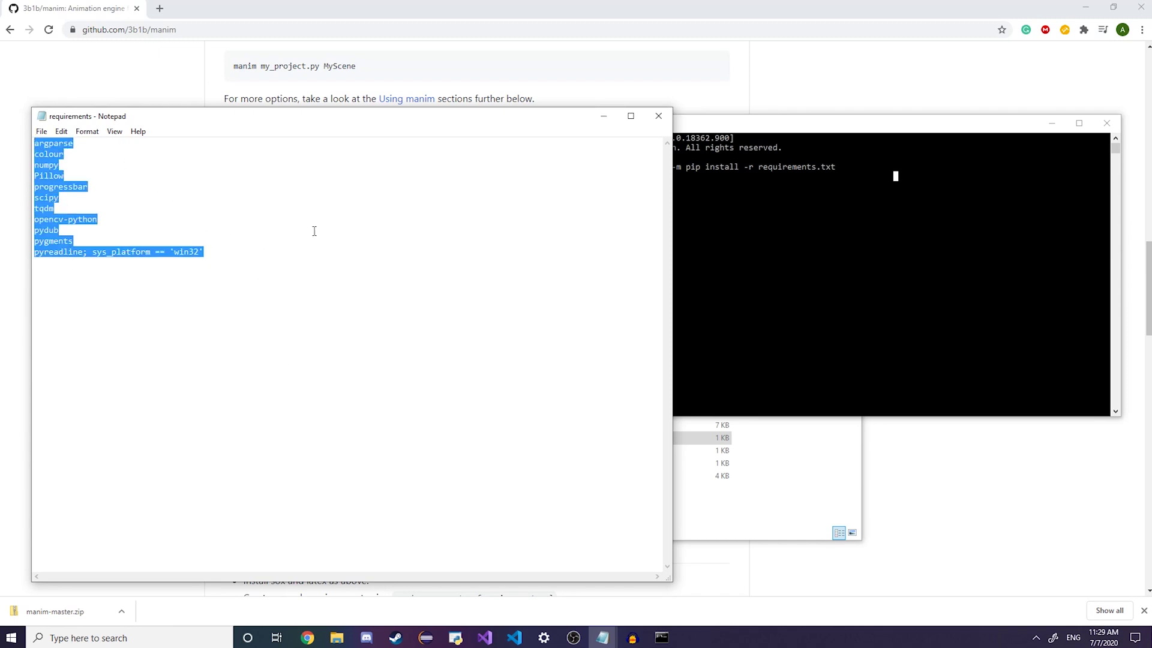
left_click(658, 116)
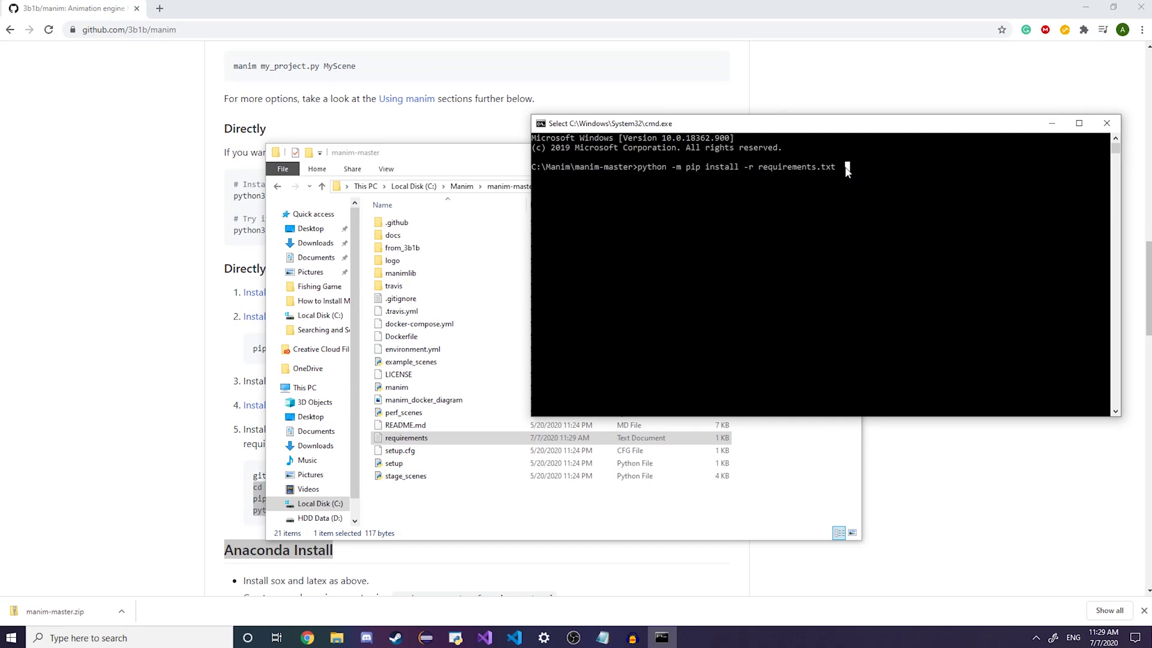
Leave the console's select mode so the pip requirements install runs to completion
key("Return")
key("Return")
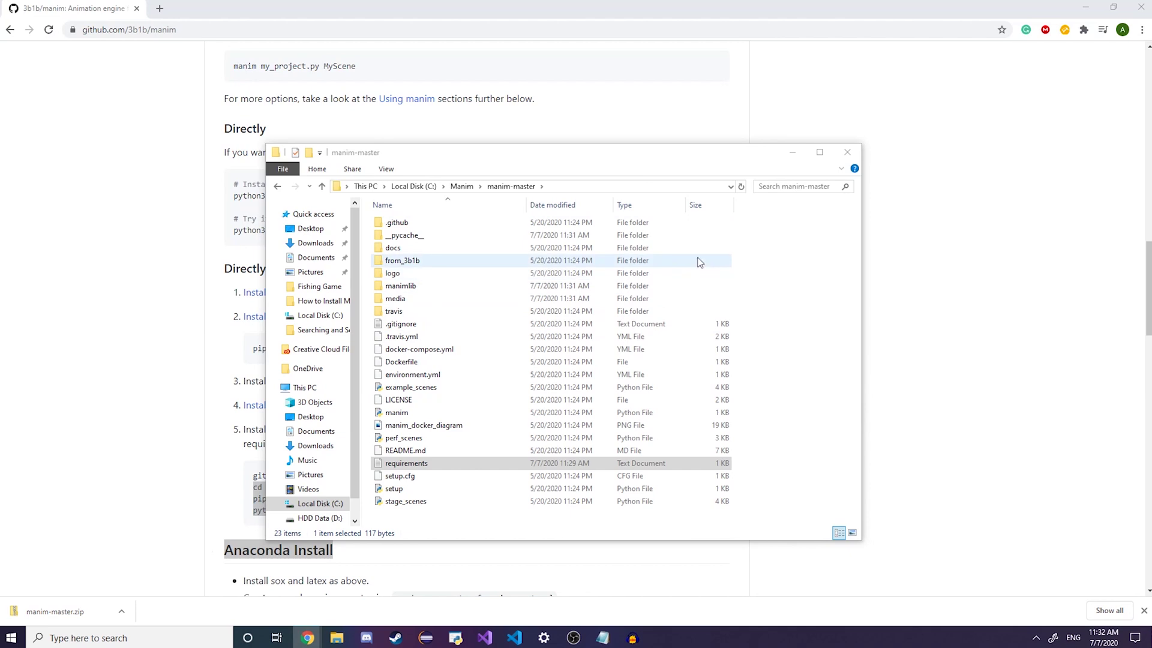
Open a new Command Prompt in manim-master and type python -m manim example_scenes.py
left_click(604, 186)
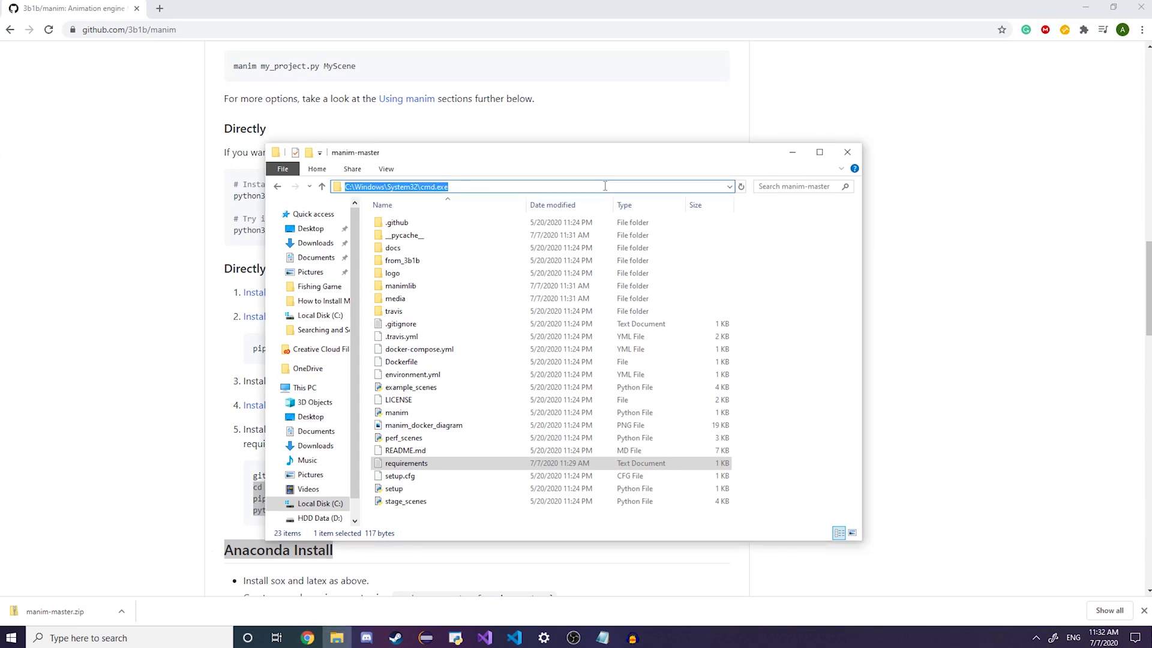
type("cmd")
key("Return")
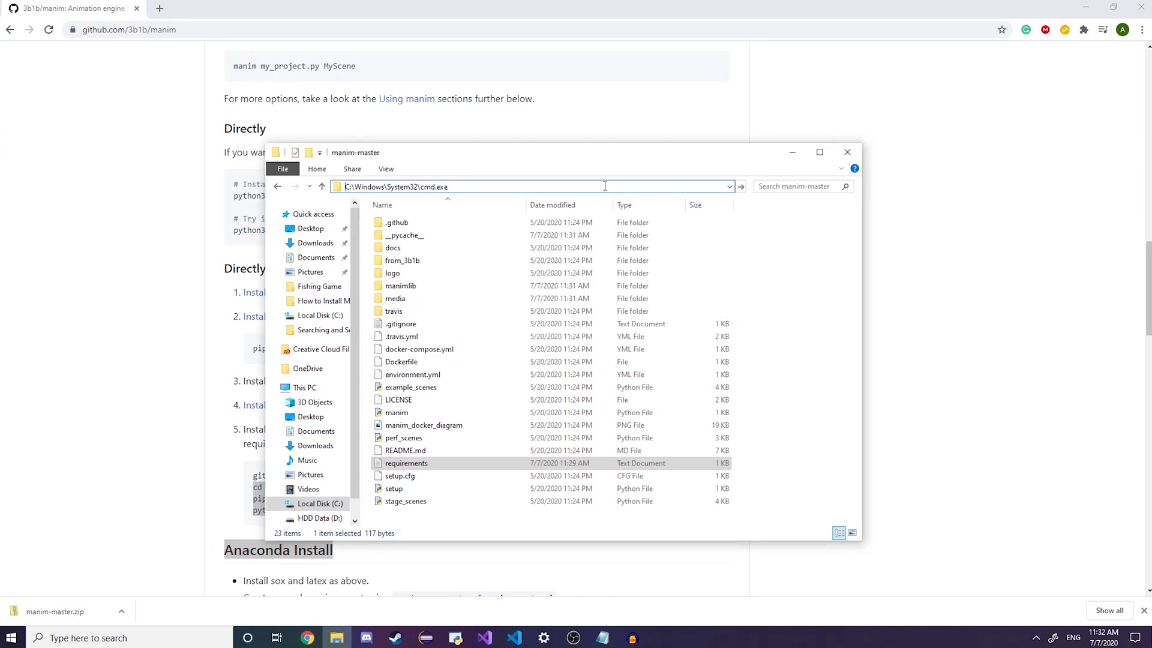
left_click(232, 228)
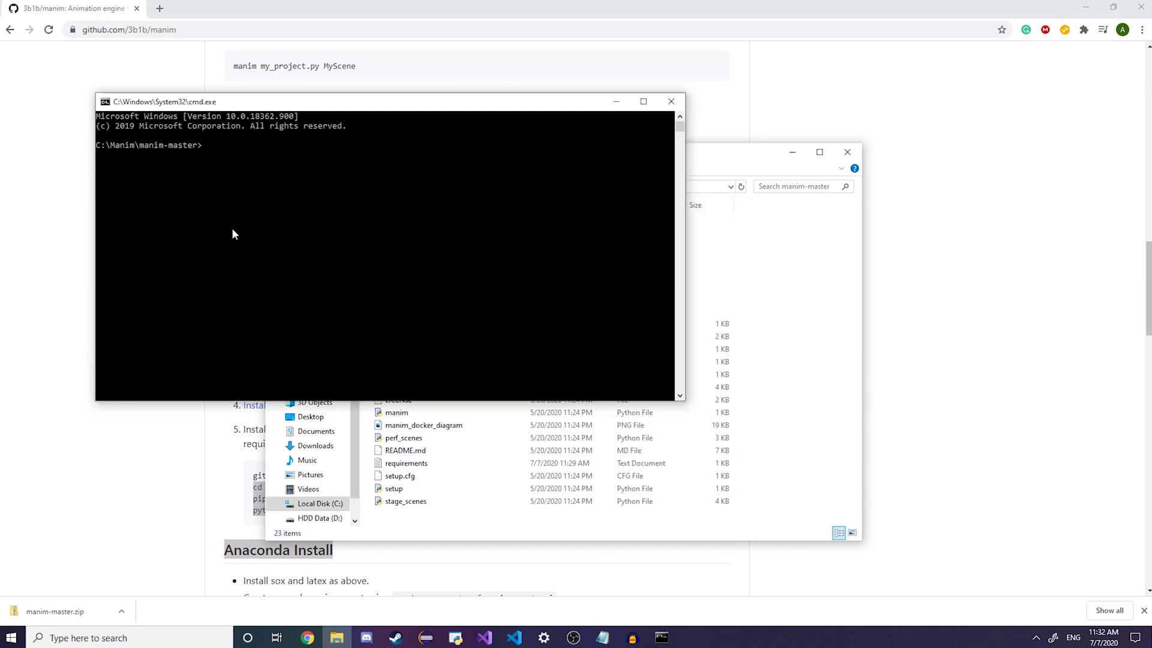
left_click_drag(211, 106, 471, 100)
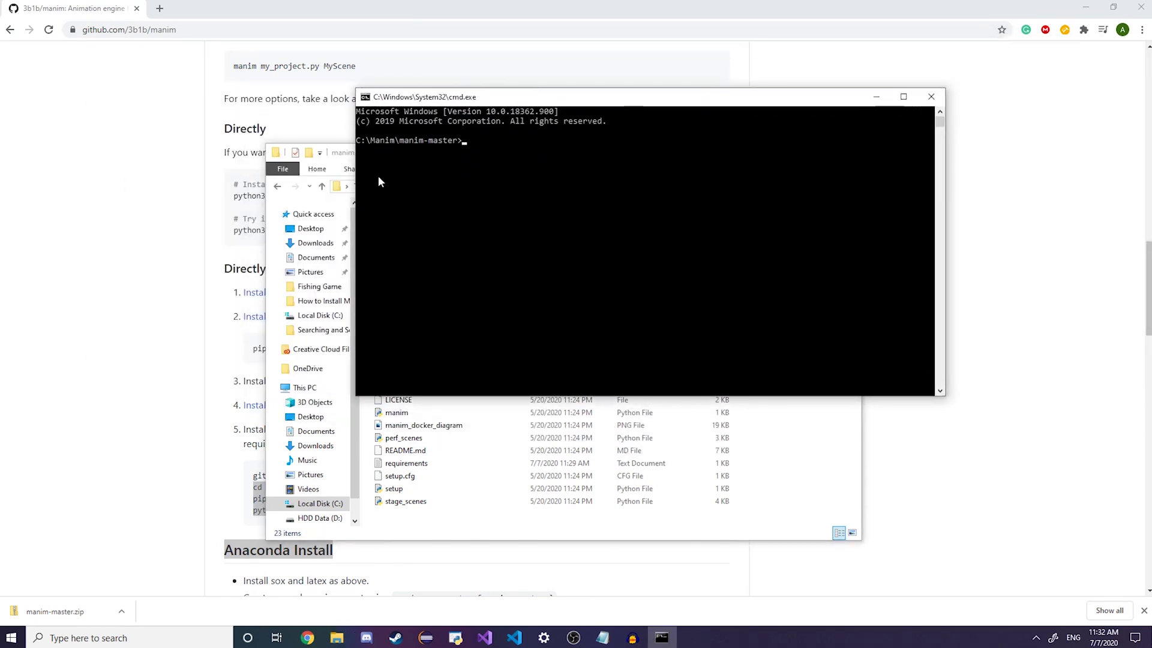
type("python -m manim")
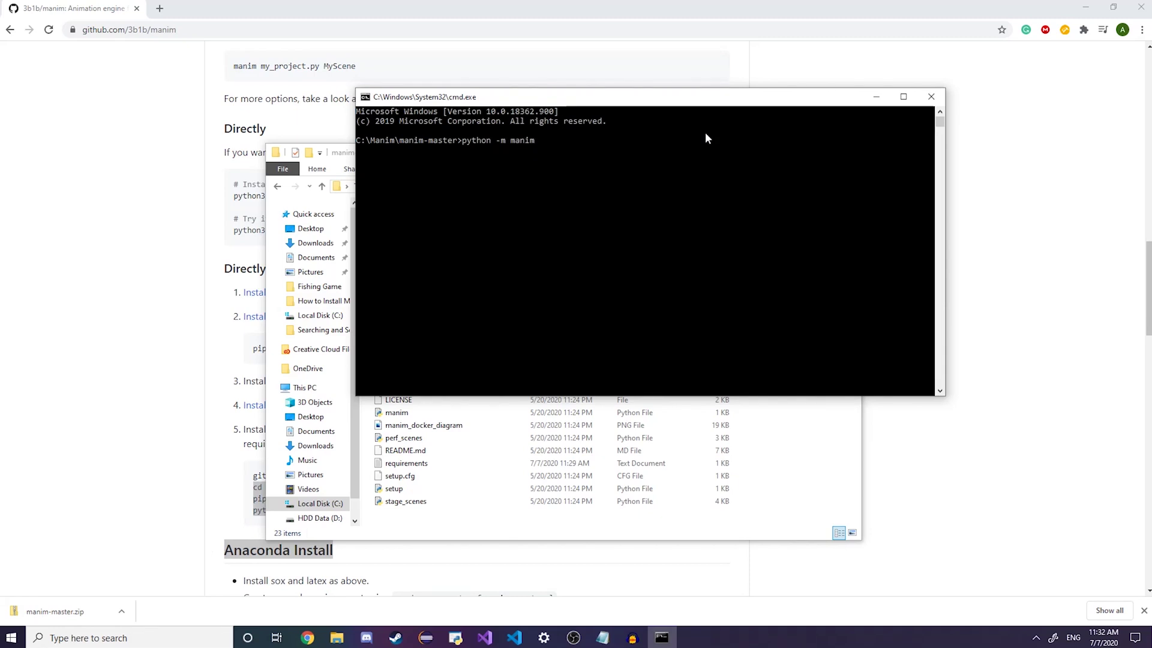
type(" example_s")
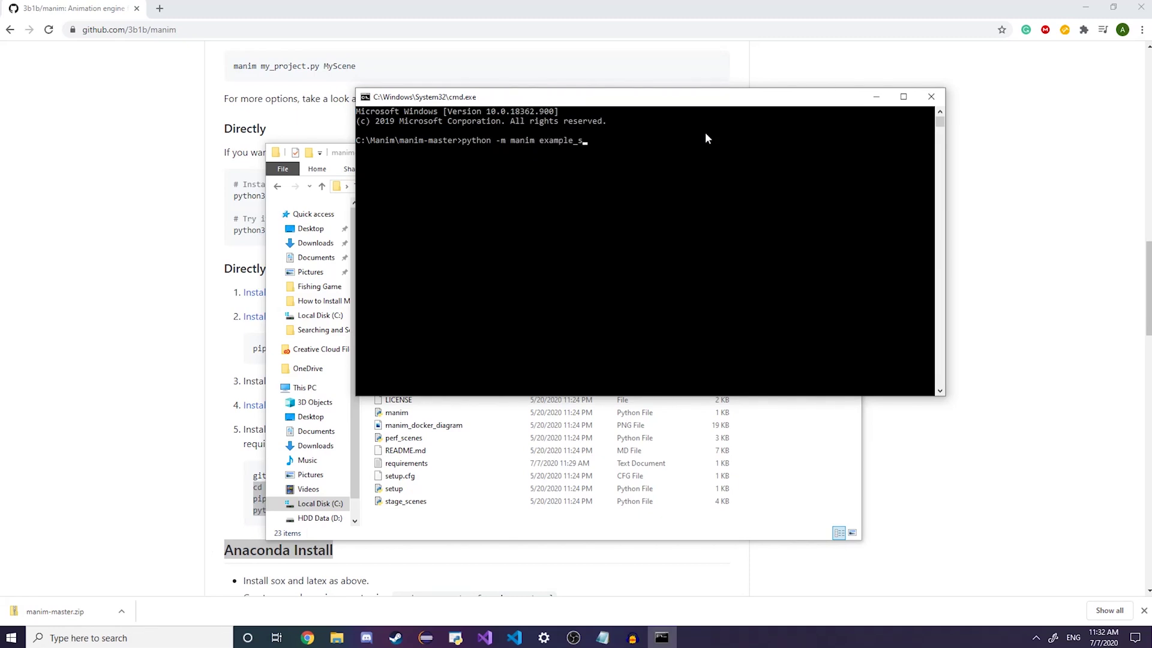
type("cenes.py")
Run python -m manim example_scenes.py SquareToCircle -pl to render and preview it at low quality
left_click(583, 478)
left_click(553, 387)
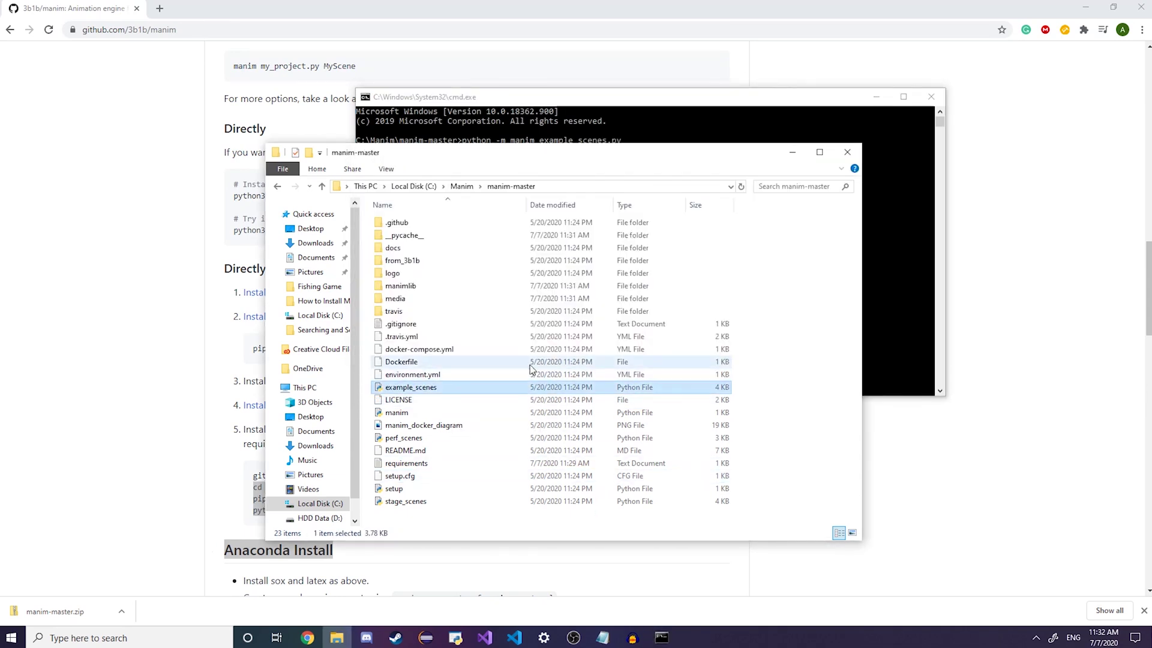
left_click(637, 142)
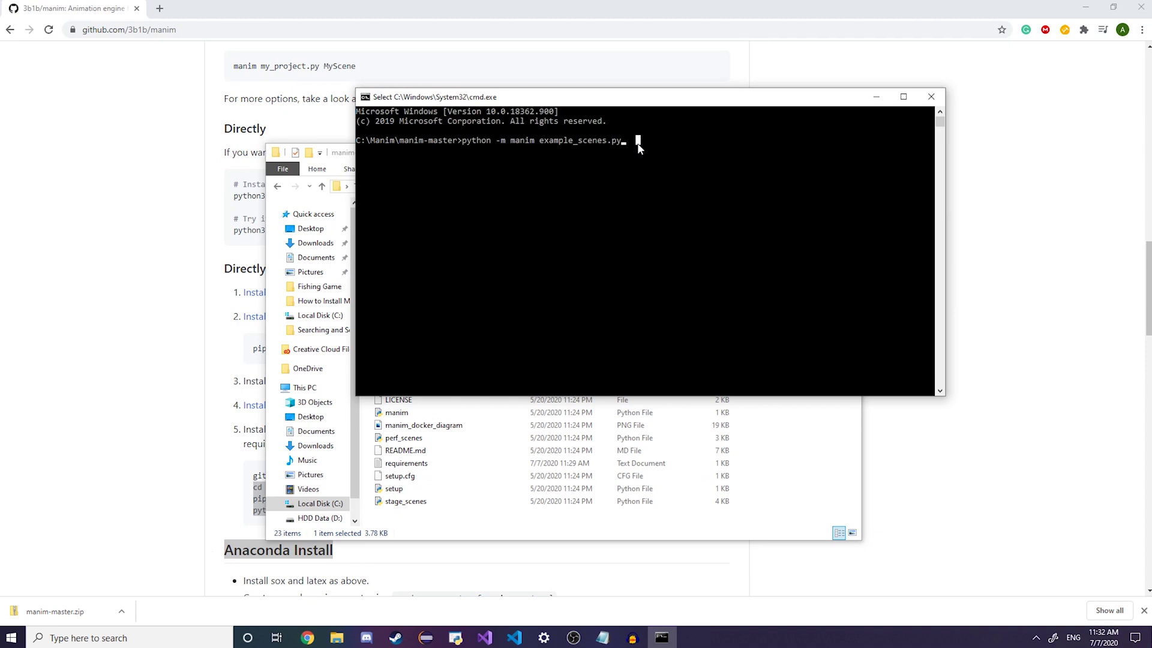
type("SquareToCircle")
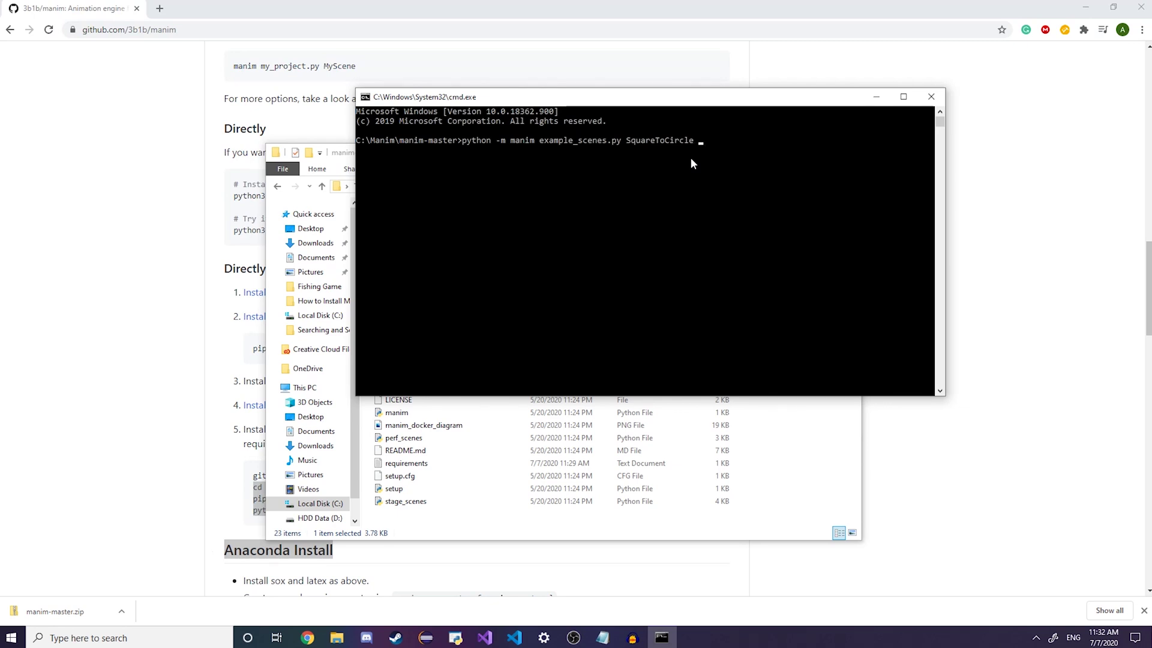
type("-pl")
key("Return")
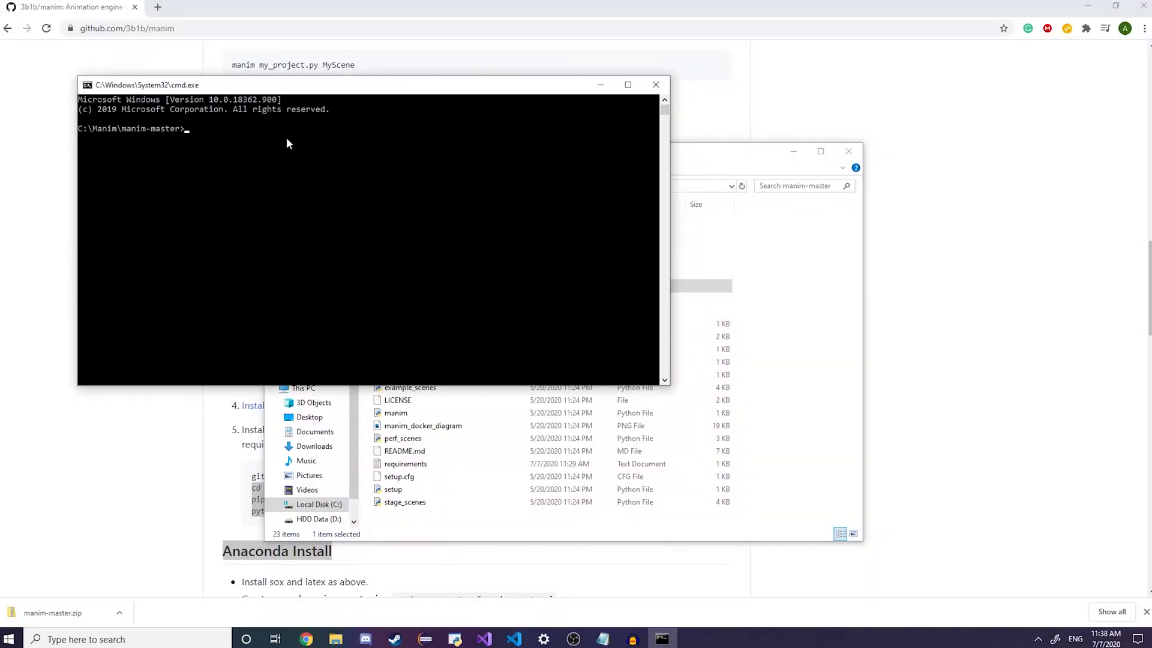
Run python -m manim example_scenes.py WriteStuff -pl to render and play the WriteStuff scene
type("python -m manim")
type("example_scenes.py WriteStuff")
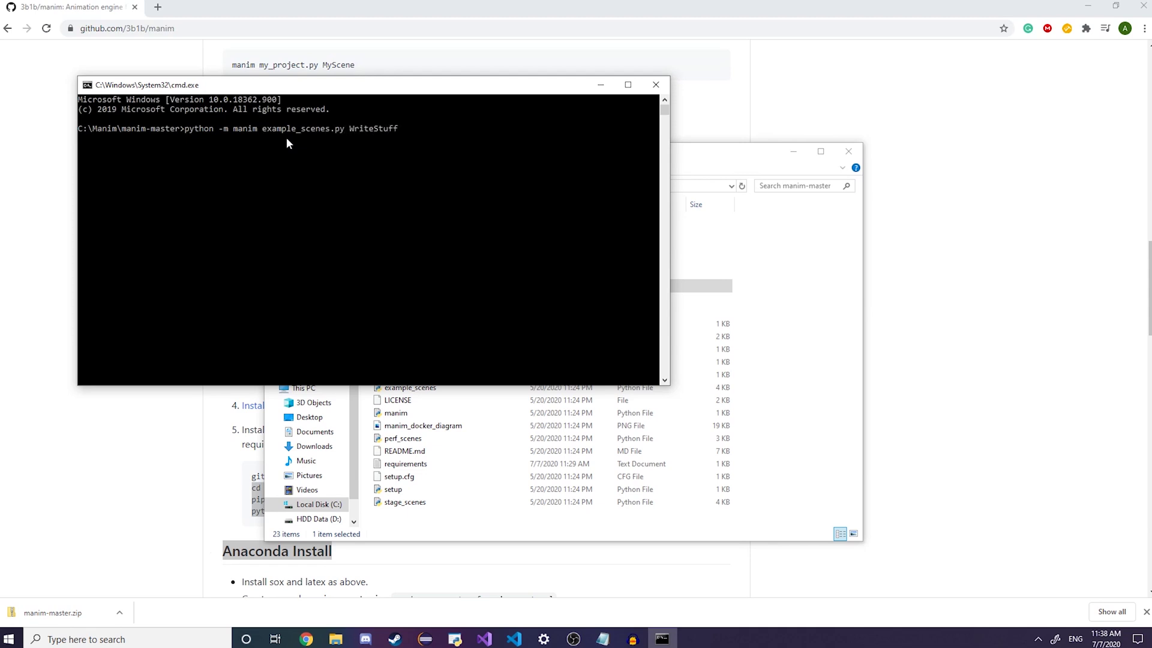
type(" -pl")
key("Return")
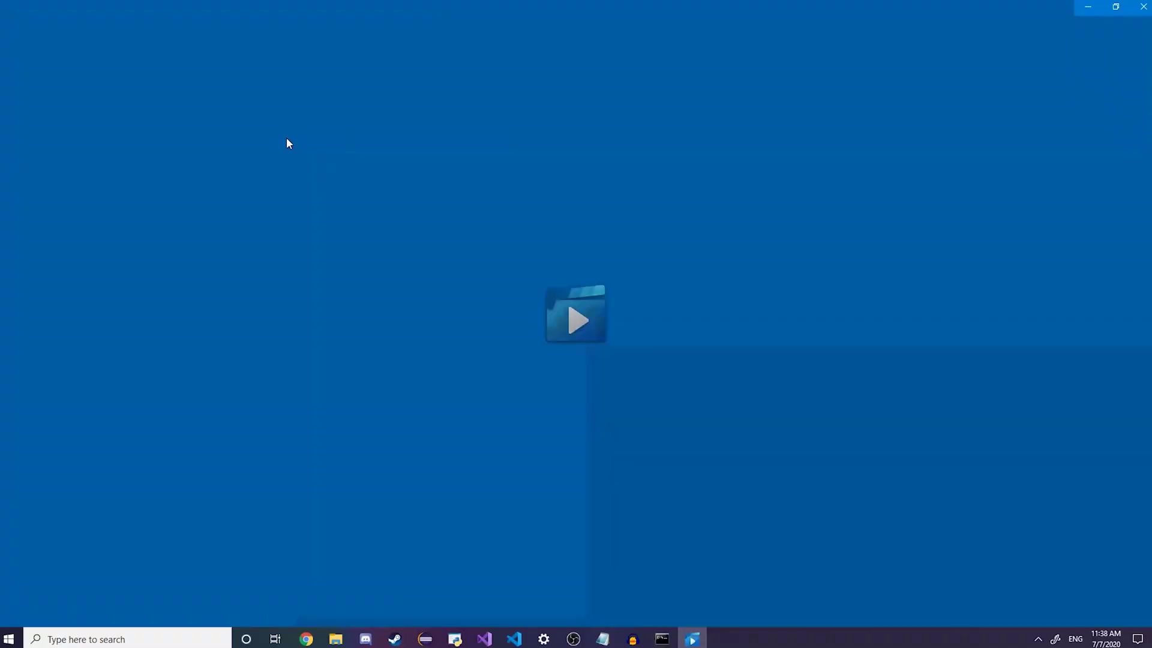